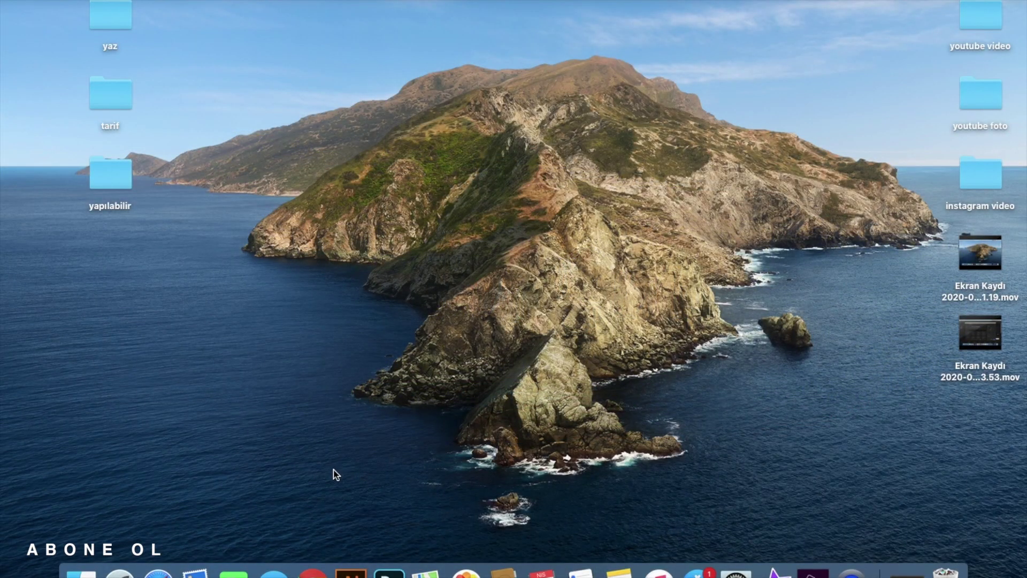
Open Illustrator and create a new 3 x 3 cm document in CMYK at 300 PPI
left_click(351, 571)
left_click(75, 158)
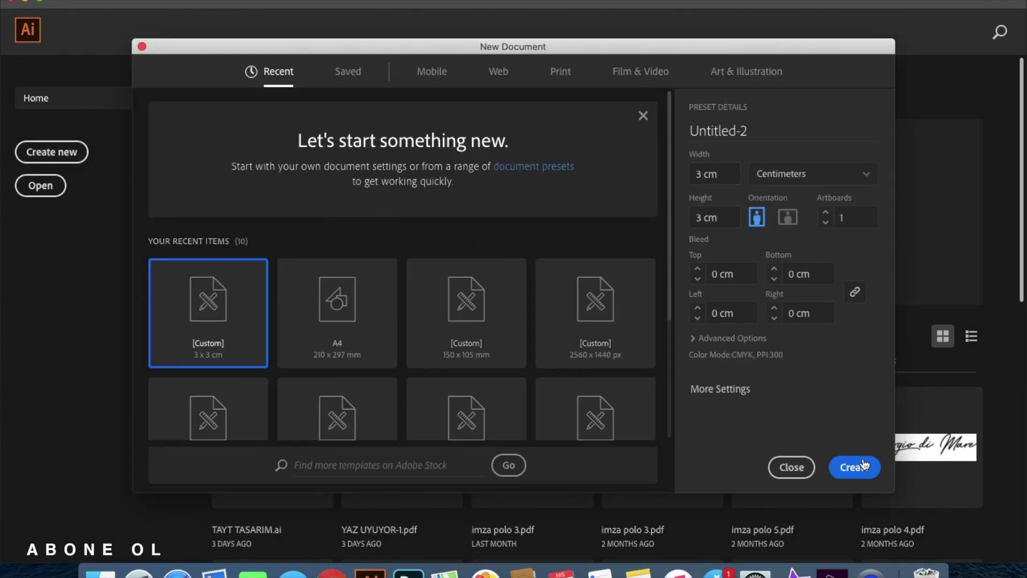
left_click(864, 470)
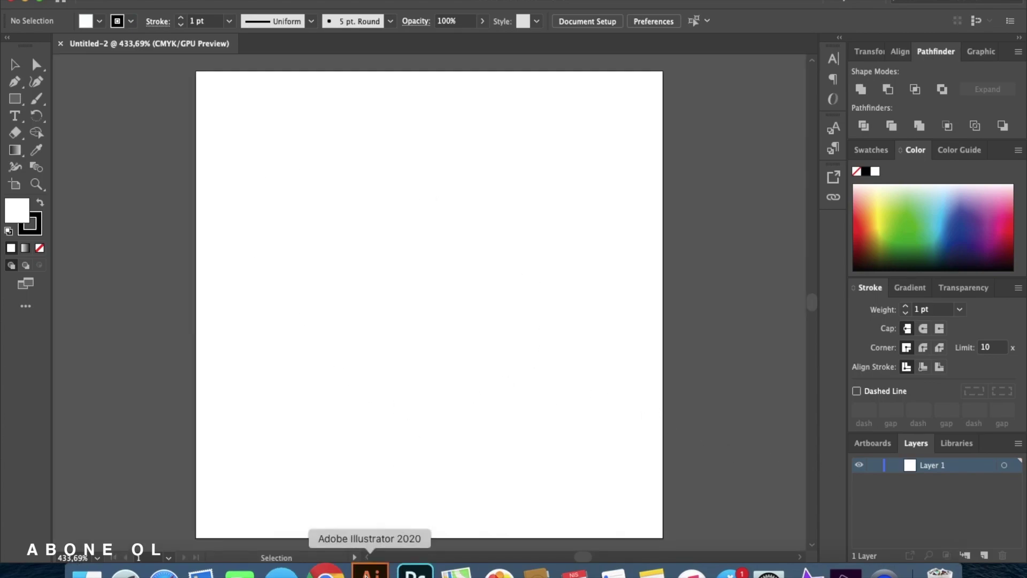
Copy the black-and-white planets and stars doodle image from the browser's Pinterest results and paste it into the Illustrator document
left_click(331, 571)
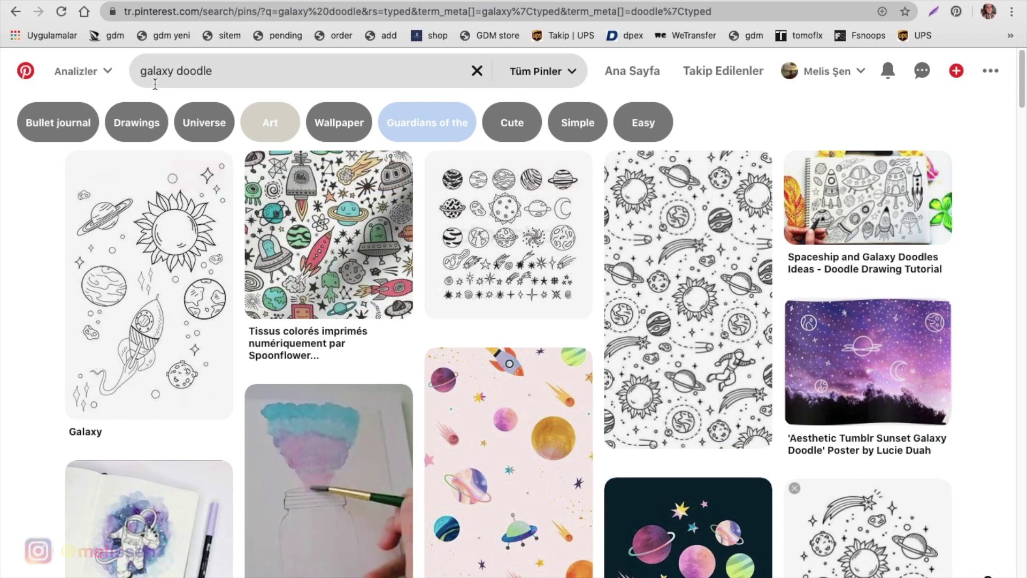
left_click(514, 234)
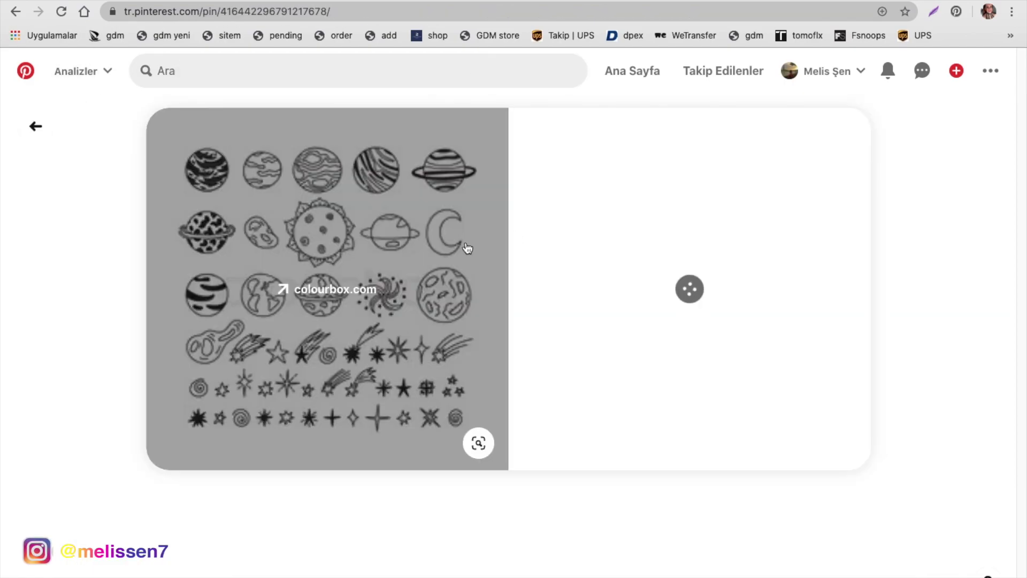
right_click(374, 201)
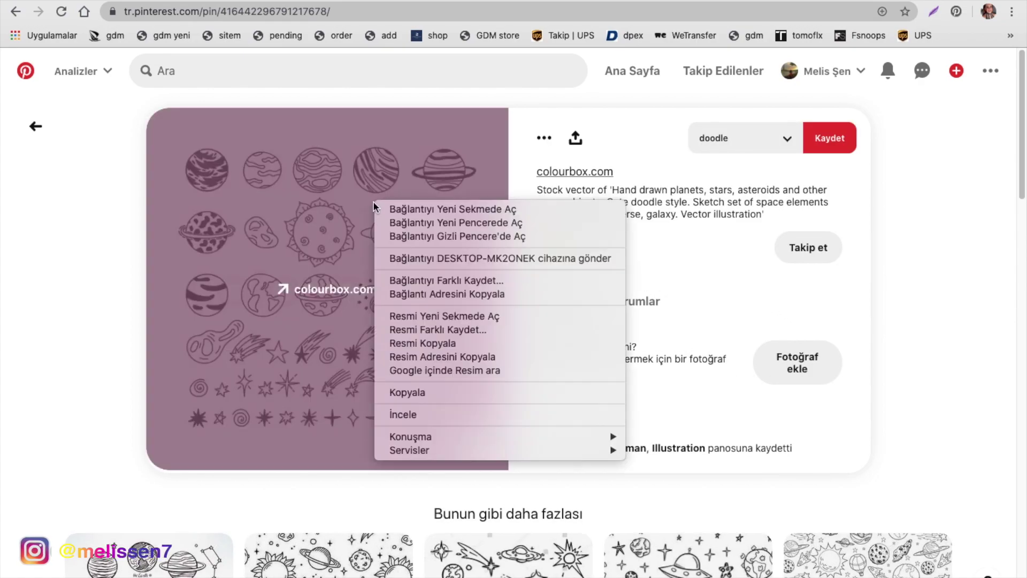
left_click(486, 342)
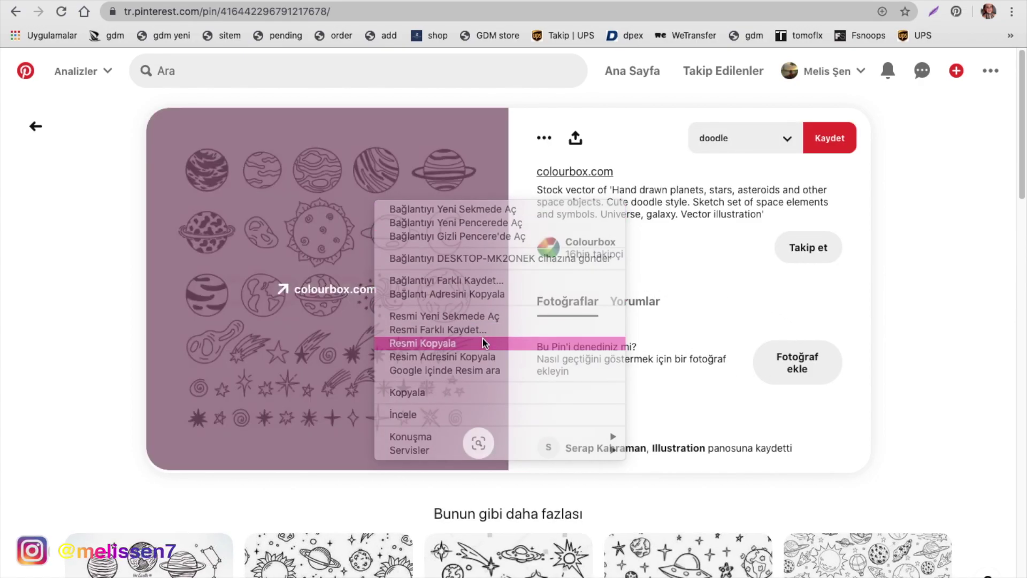
key("super+Tab")
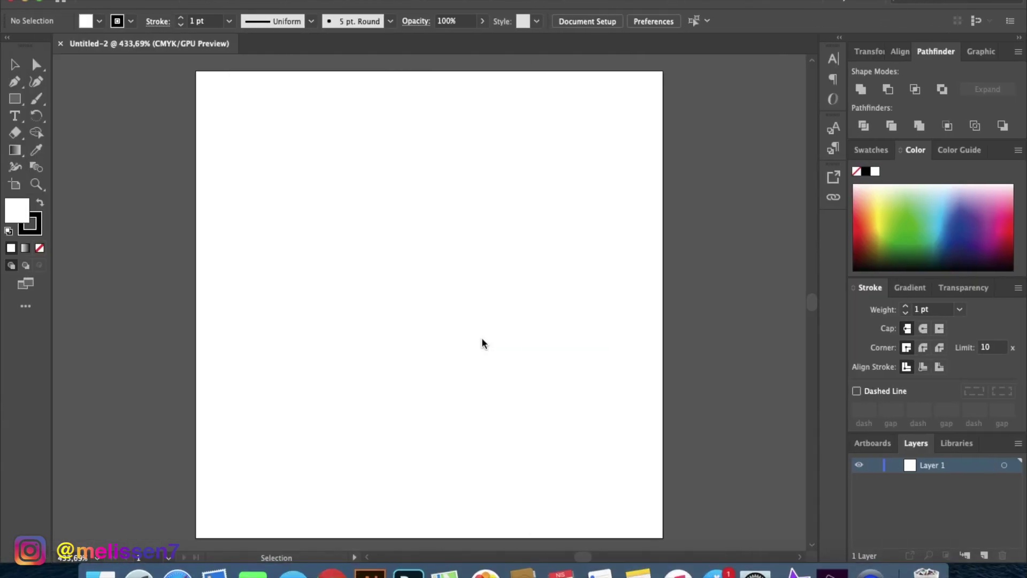
key("super+v")
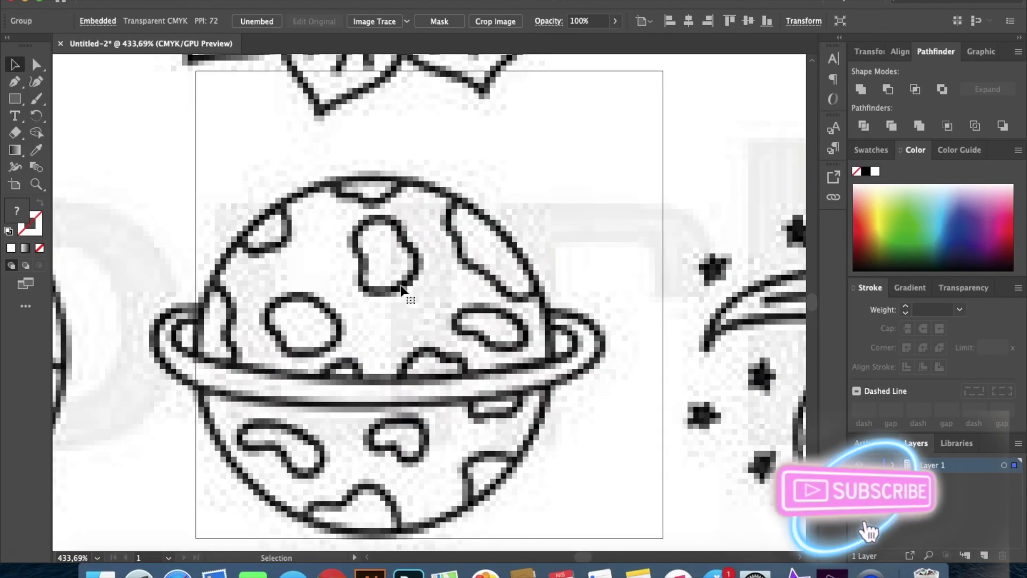
Scale the pasted doodle image down onto the artboard and stretch it to nearly the artboard's full width
scroll(405, 289, "up", 2)
scroll(404, 289, "down", 6)
scroll(405, 289, "up", 4)
scroll(402, 289, "down", 1)
left_click_drag(585, 467, 297, 178)
left_click_drag(268, 145, 420, 297)
left_click_drag(448, 330, 422, 304)
scroll(372, 279, "down", 1)
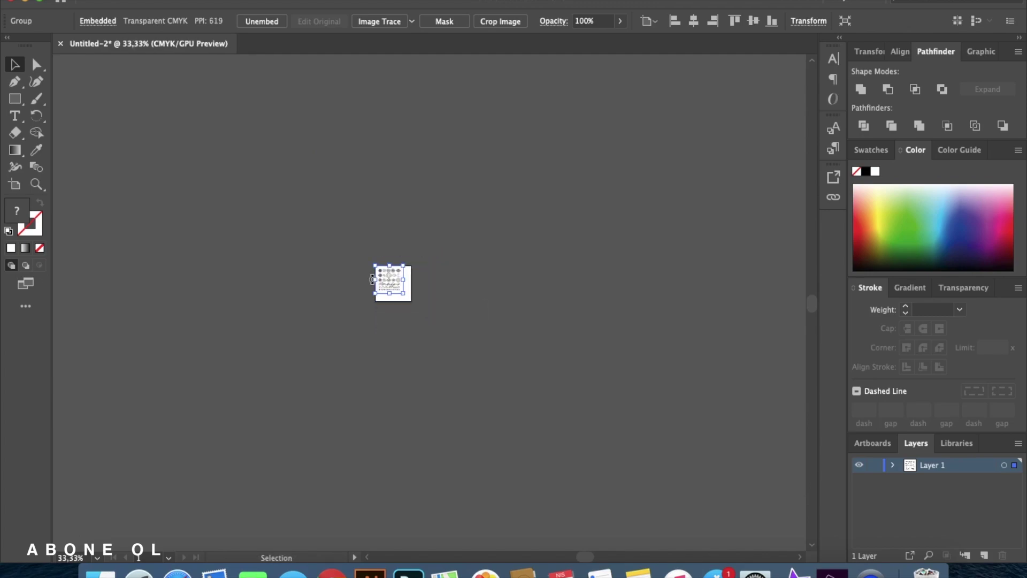
scroll(372, 280, "up", 4)
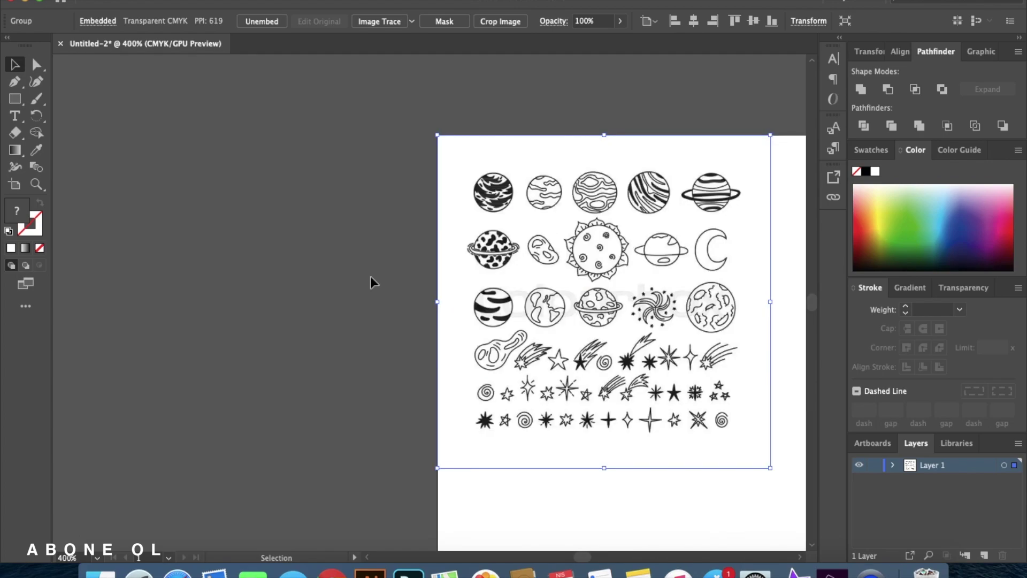
key("super+0")
left_click_drag(547, 422, 642, 489)
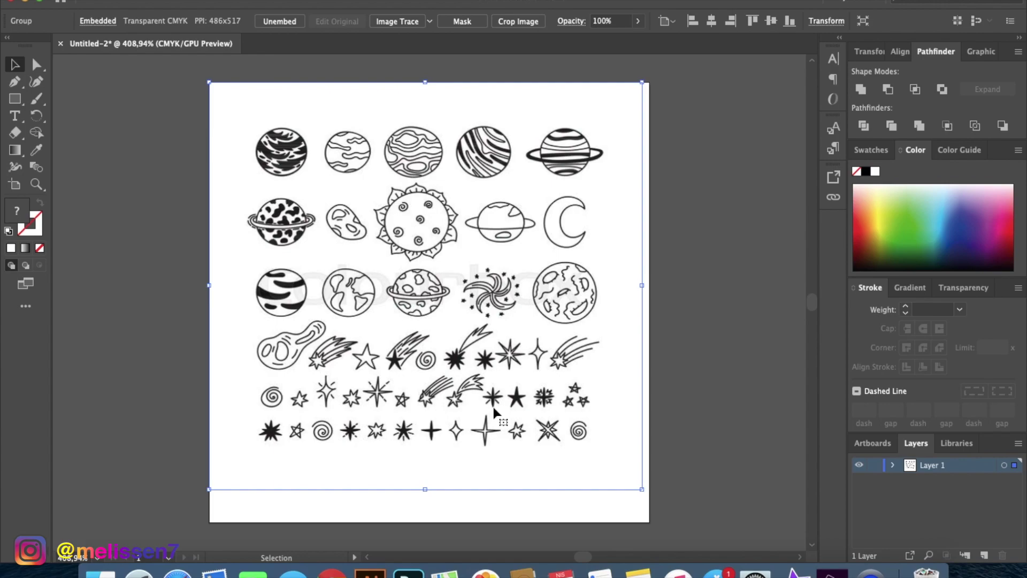
Try tracing the doodle image with the High Fidelity Photo preset, and undo the trace
right_click(330, 229)
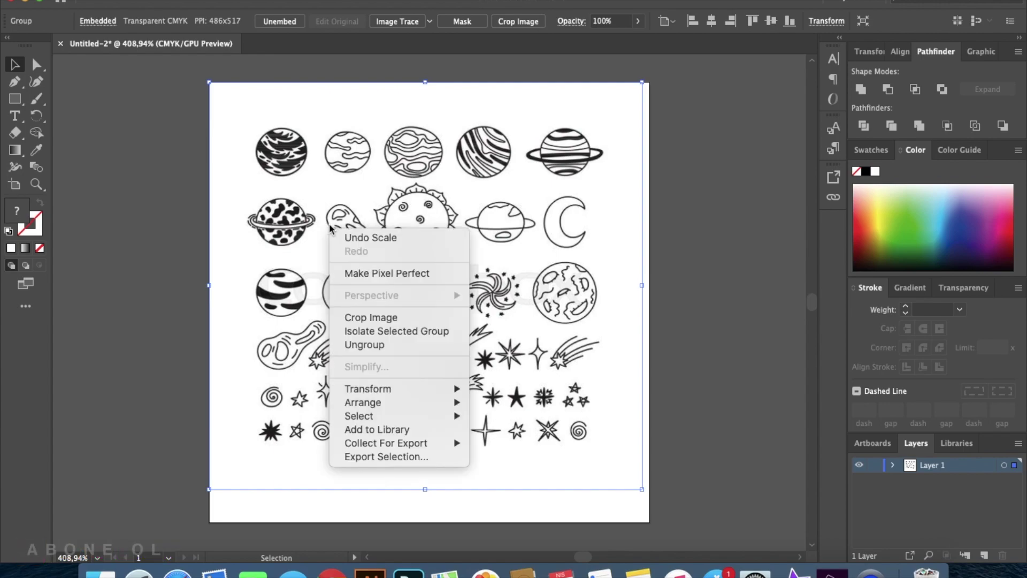
left_click(266, 207)
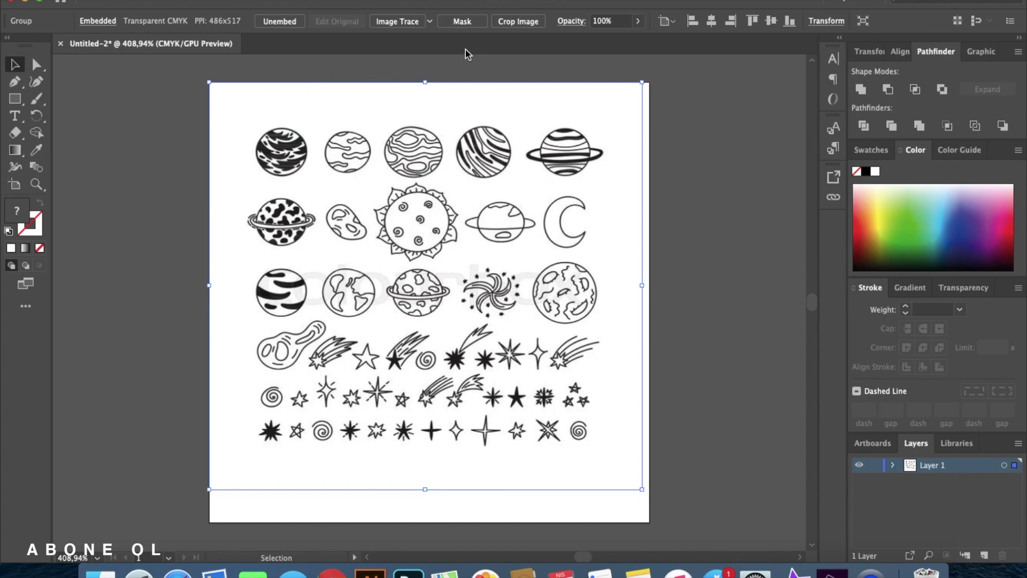
left_click(428, 21)
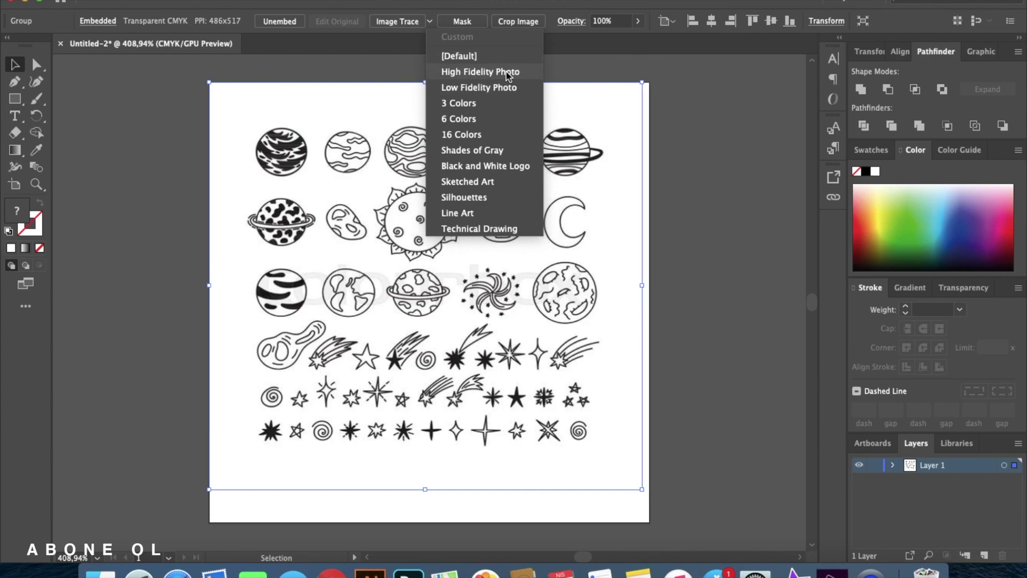
left_click(487, 72)
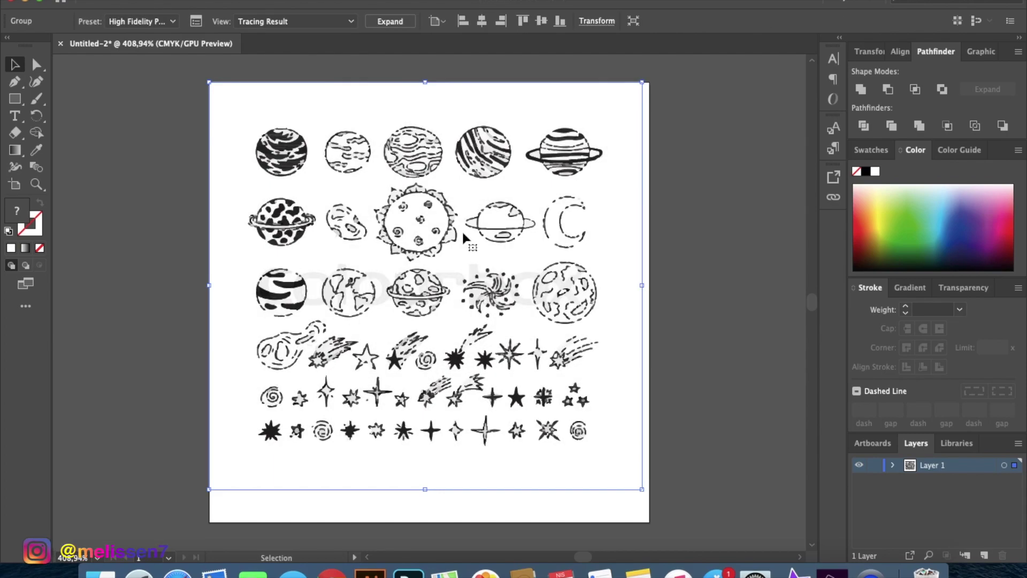
key("super+z")
Try tracing the doodle image with the Shades of Gray preset, and undo the trace
left_click(430, 21)
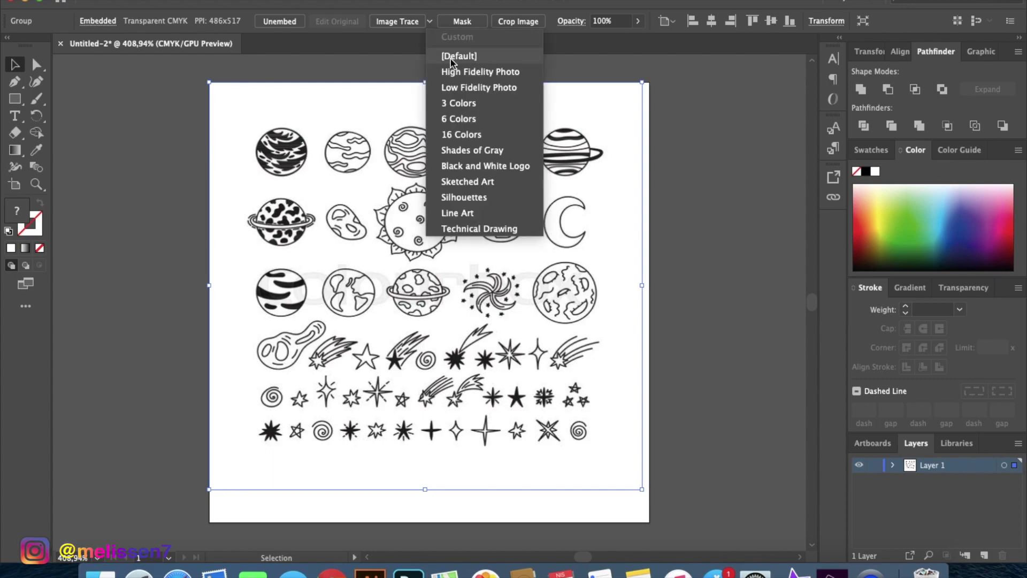
left_click(470, 151)
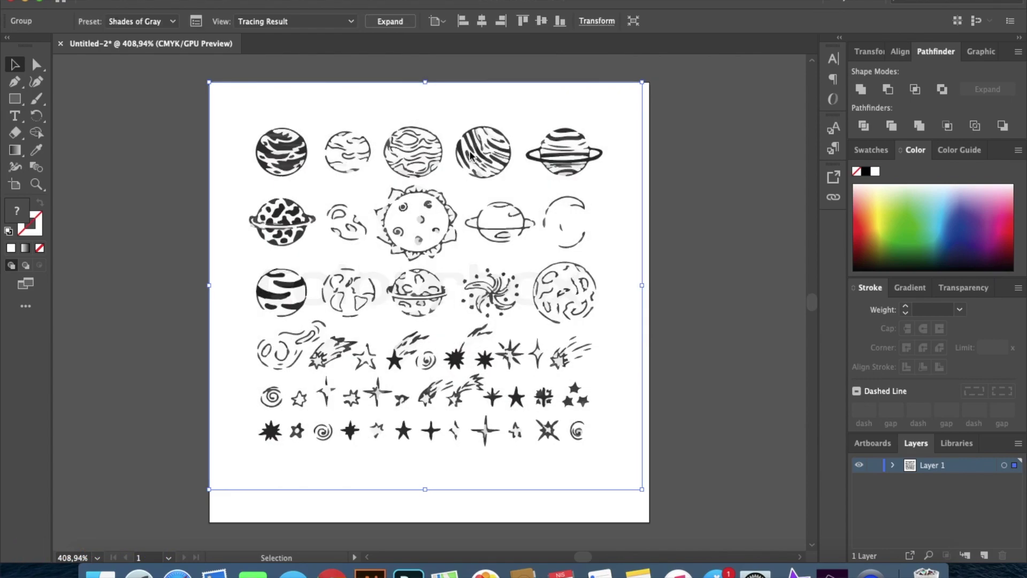
key("super+z")
key("super+z")
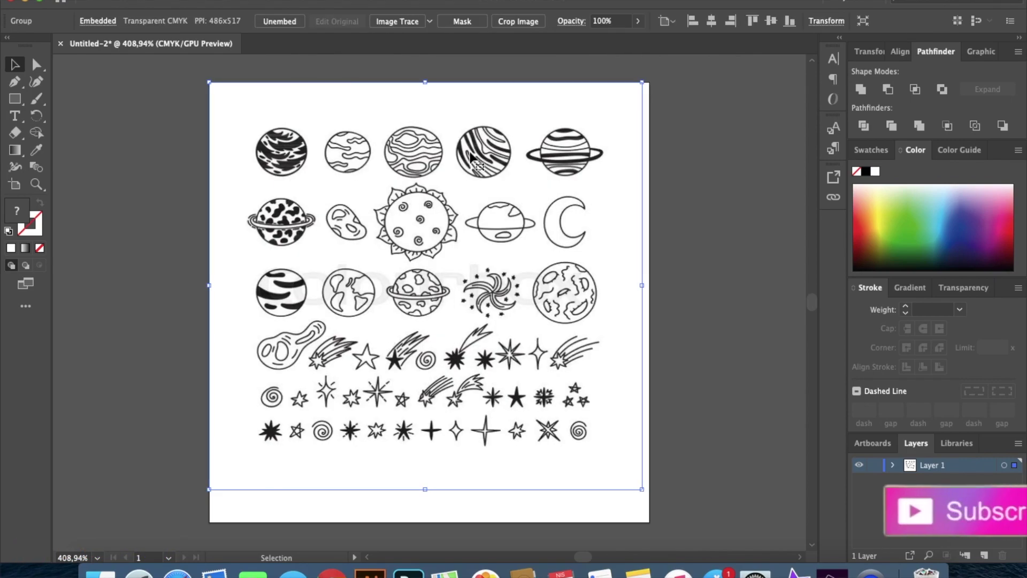
Try tracing the doodle image with the Low Fidelity Photo preset, and undo the trace
left_click(429, 22)
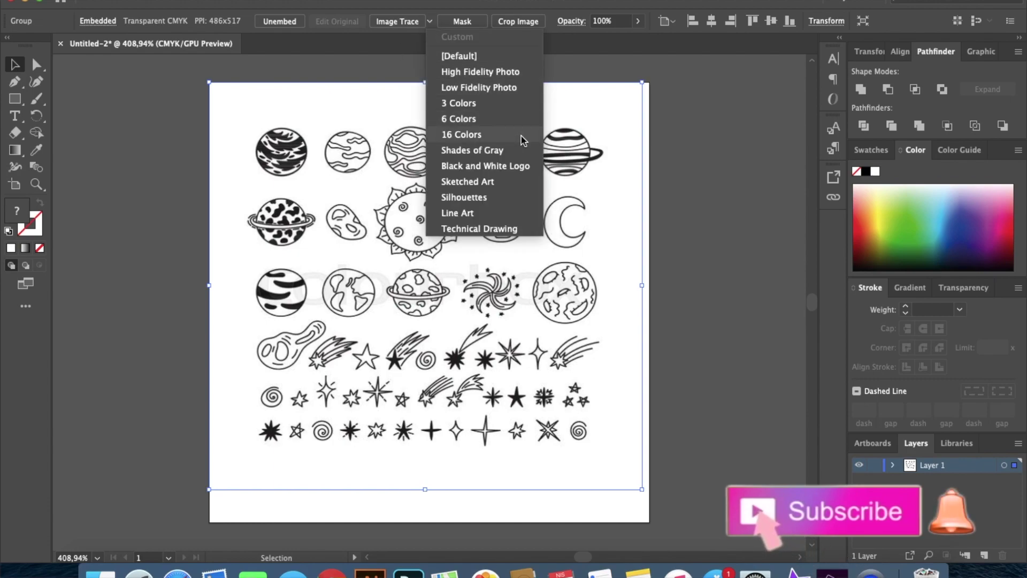
left_click(503, 88)
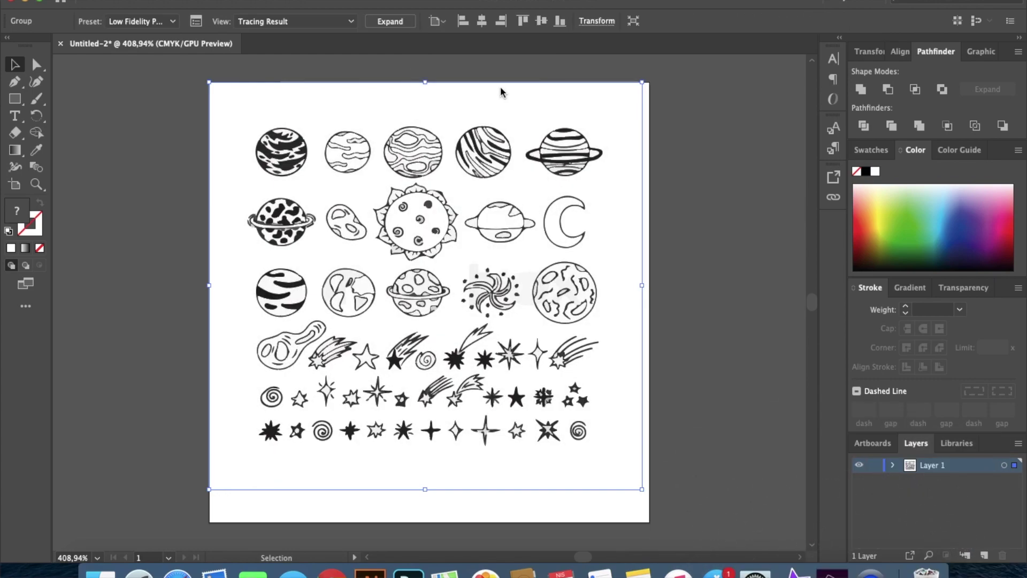
key("ctrl+z")
Try tracing the doodle image with the Line Art preset, and undo the trace
left_click(484, 20)
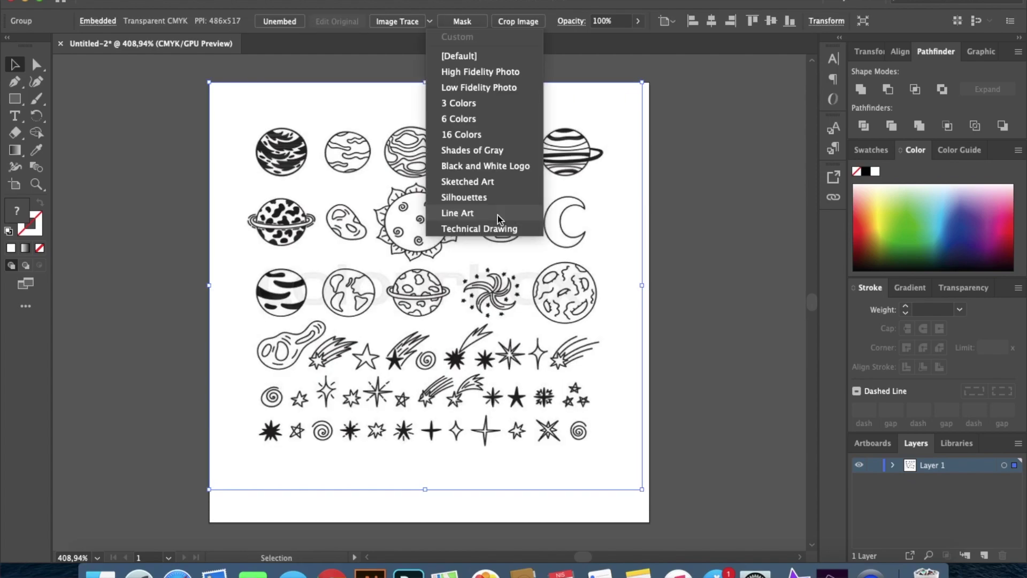
left_click(497, 215)
key("super+z")
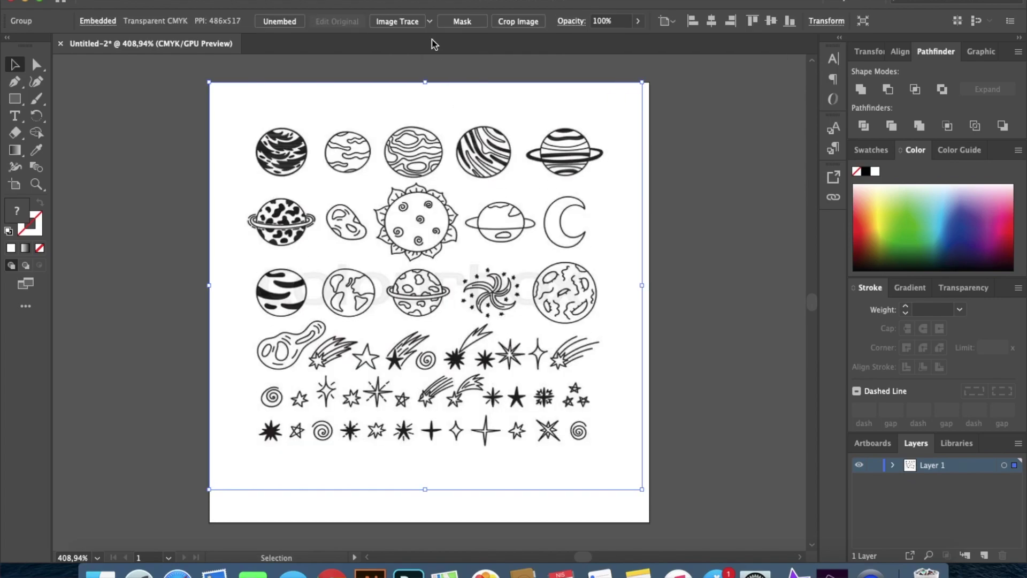
Trace the doodle image with the Low Fidelity Photo preset and expand the tracing into editable paths
left_click(430, 22)
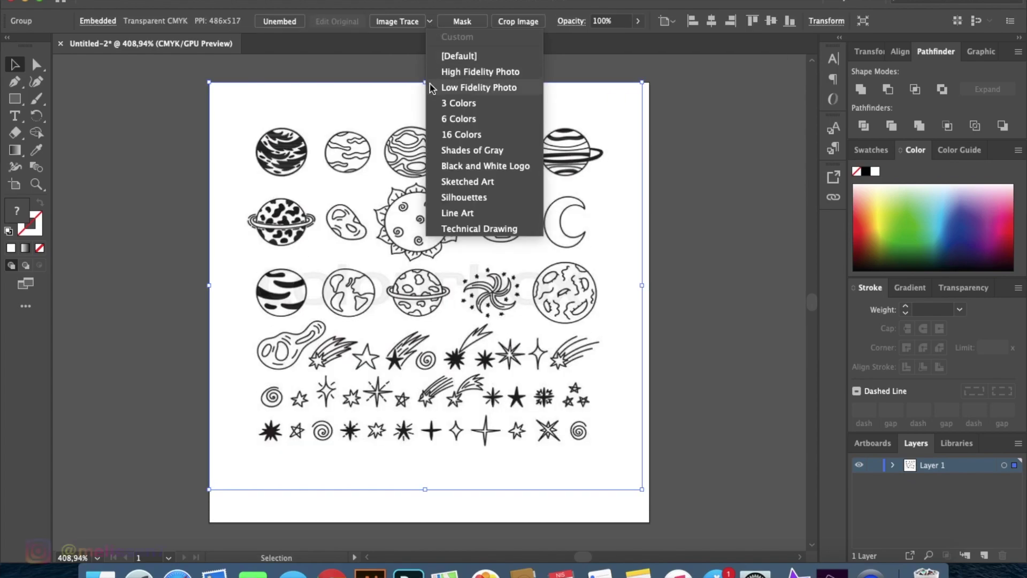
left_click(467, 89)
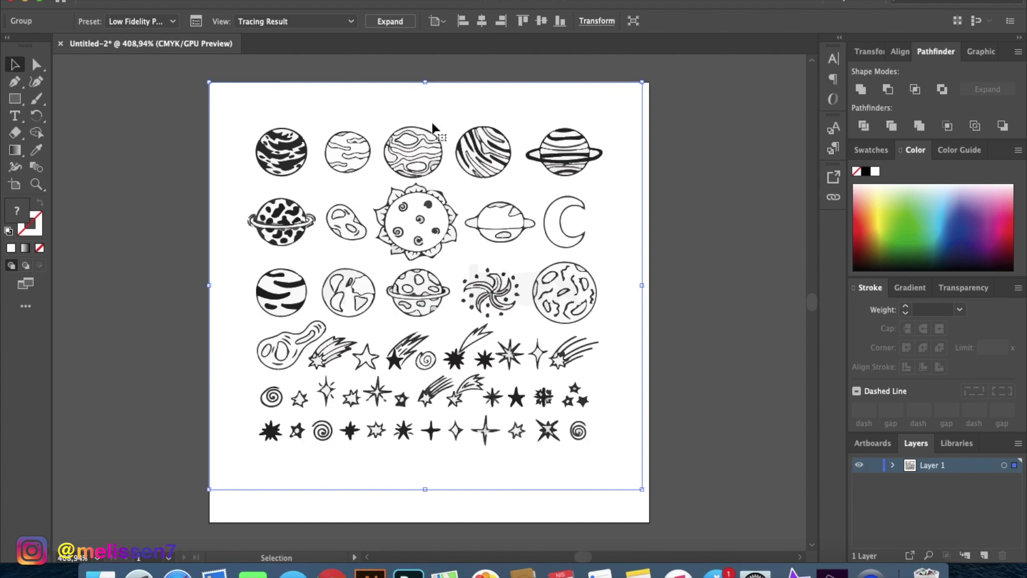
left_click(385, 21)
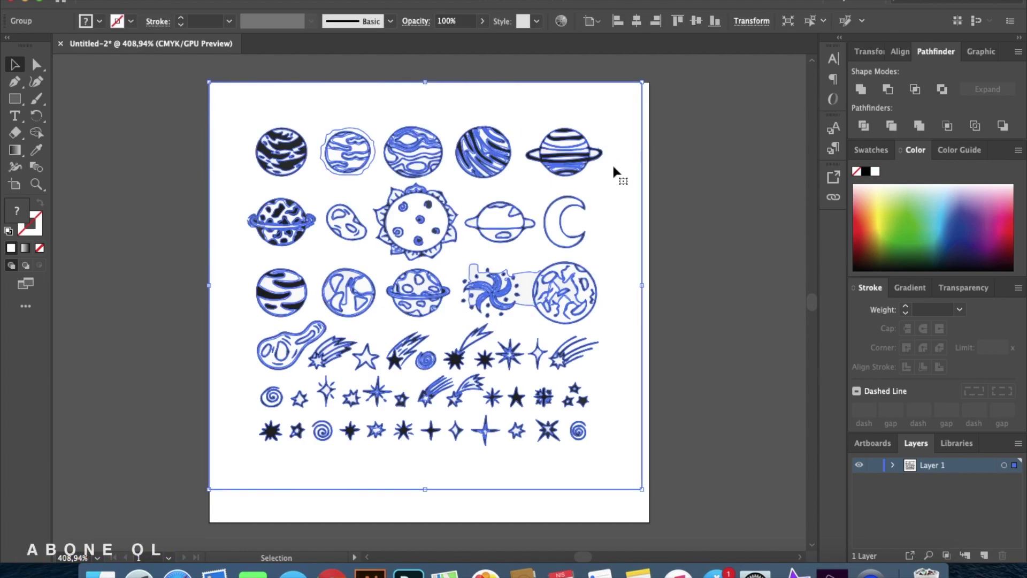
Ungroup the expanded planets and stars artwork into separate paths and deselect it
left_click(660, 271)
left_click(614, 245)
left_click(685, 250)
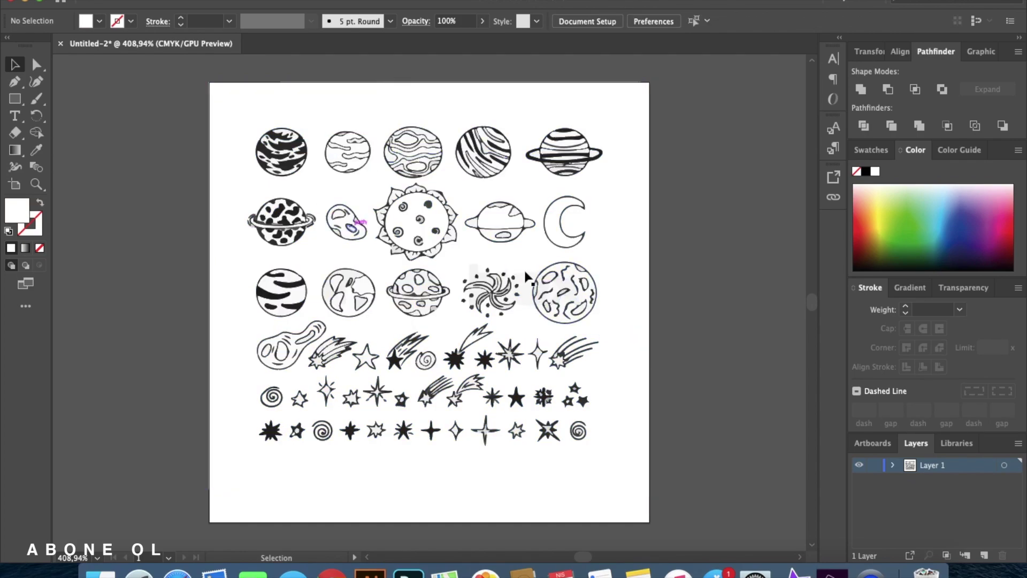
right_click(622, 207)
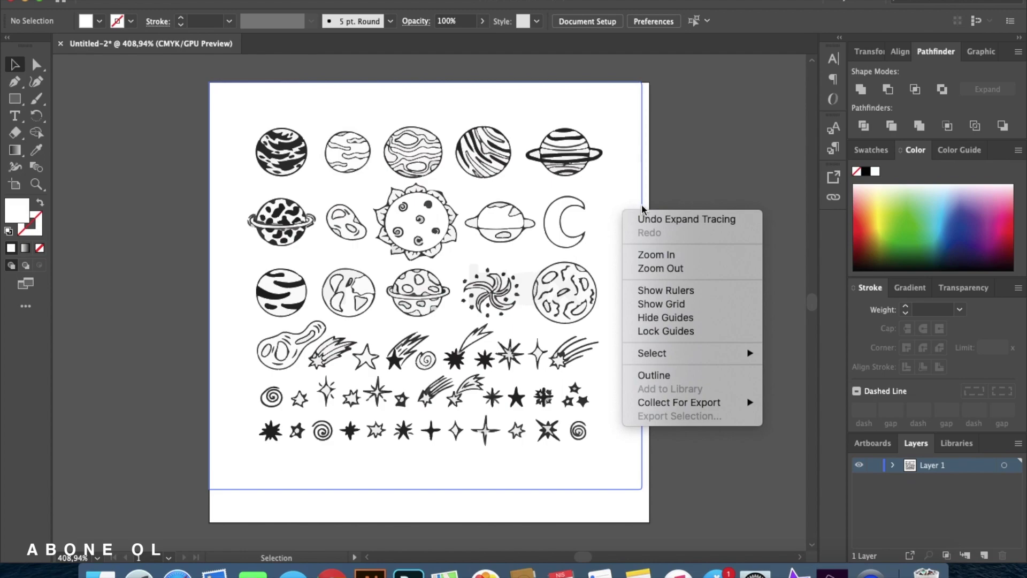
left_click(719, 192)
left_click(620, 177)
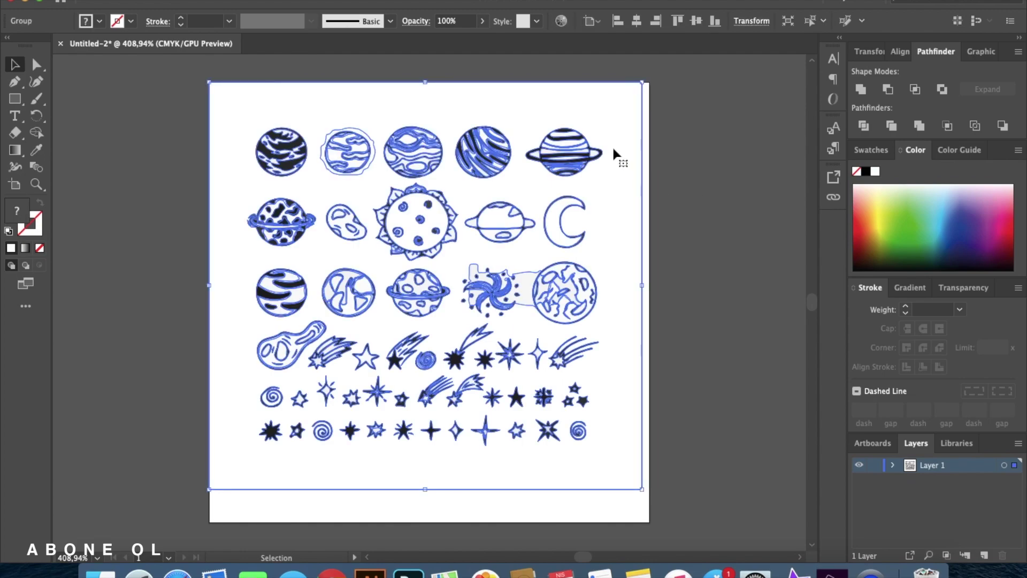
right_click(612, 187)
left_click(665, 303)
left_click(657, 412)
Delete the white background shape behind the doodles
scroll(639, 249, "up", 1)
left_click(637, 248)
left_click_drag(636, 250, 700, 255)
key("Delete")
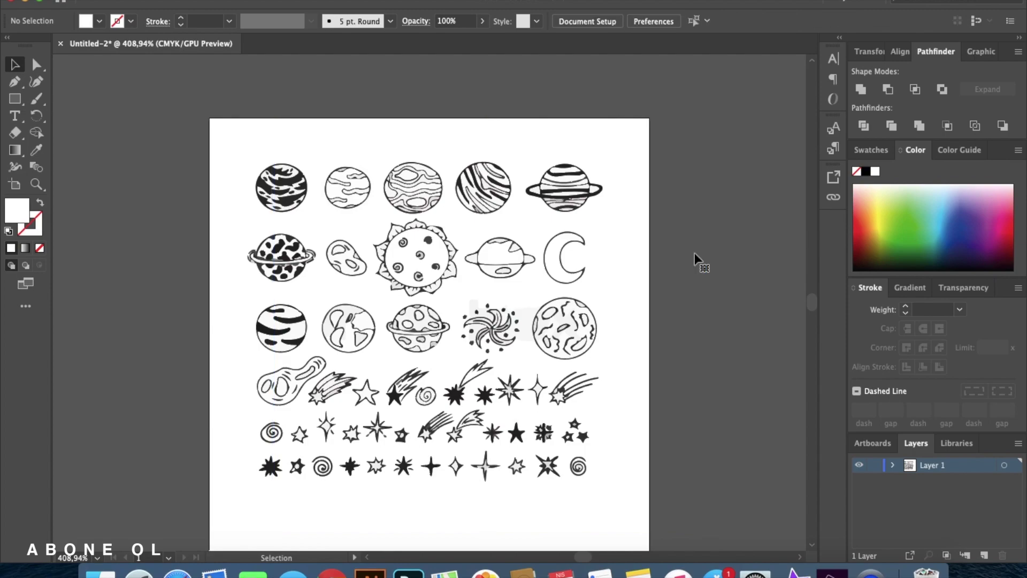
Remove the light grey watermark patch between the spiral galaxy and the large cratered planet
left_click(560, 261)
left_click(589, 294)
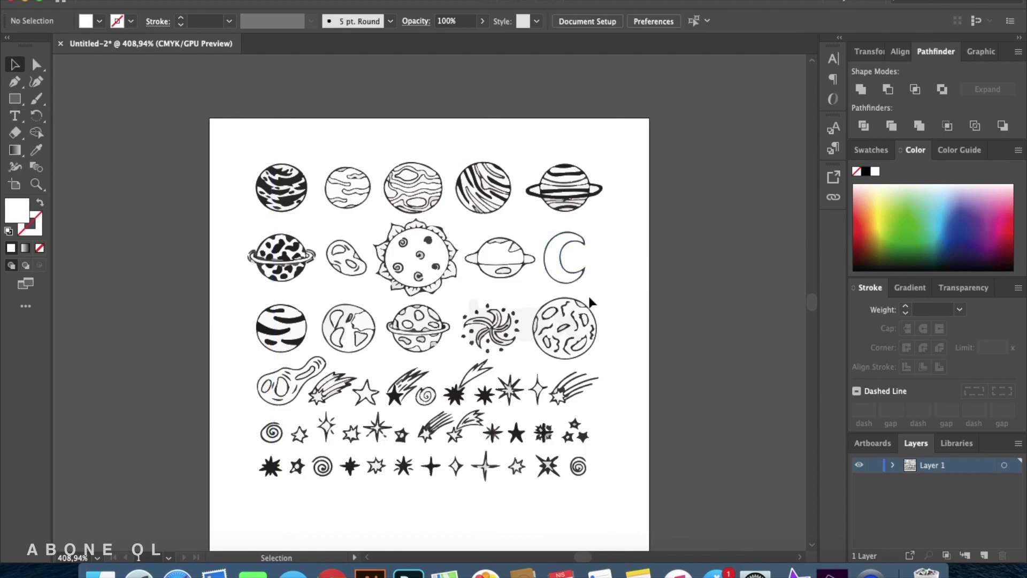
left_click(524, 336)
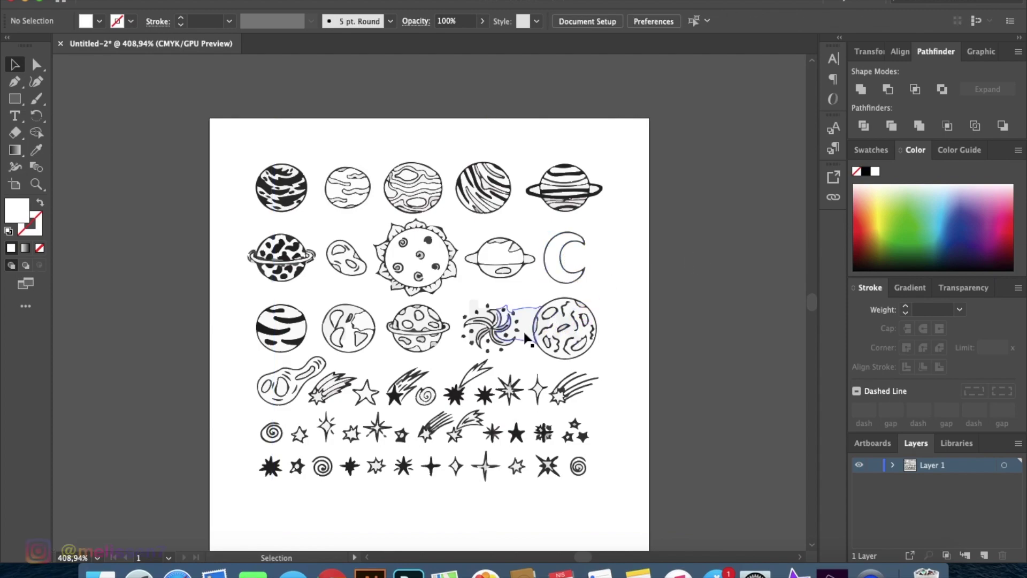
left_click(630, 343)
Delete the light grey patch behind the upper arms of the spiral galaxy, keeping the galaxy artwork
left_click(487, 319)
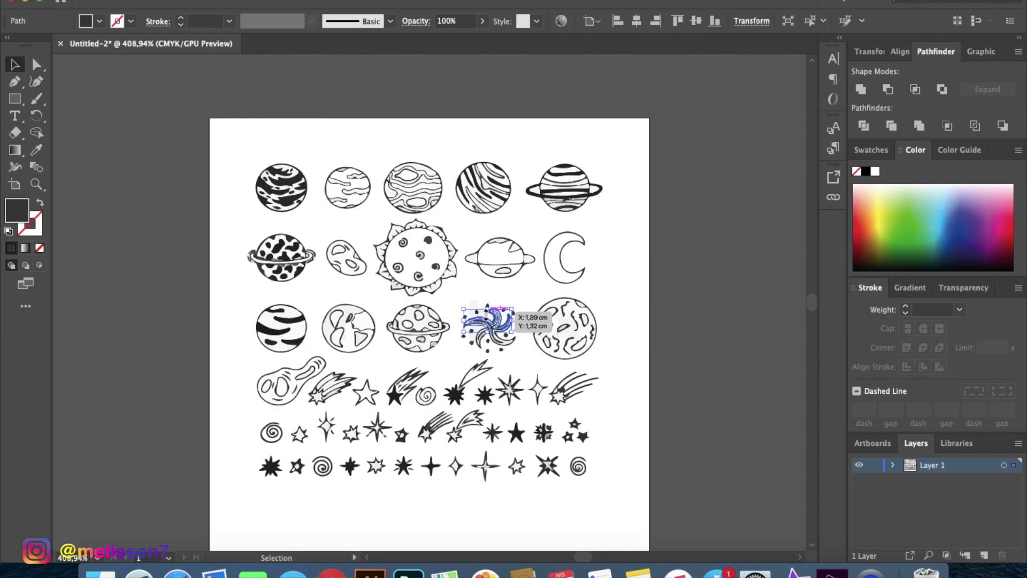
left_click(524, 343)
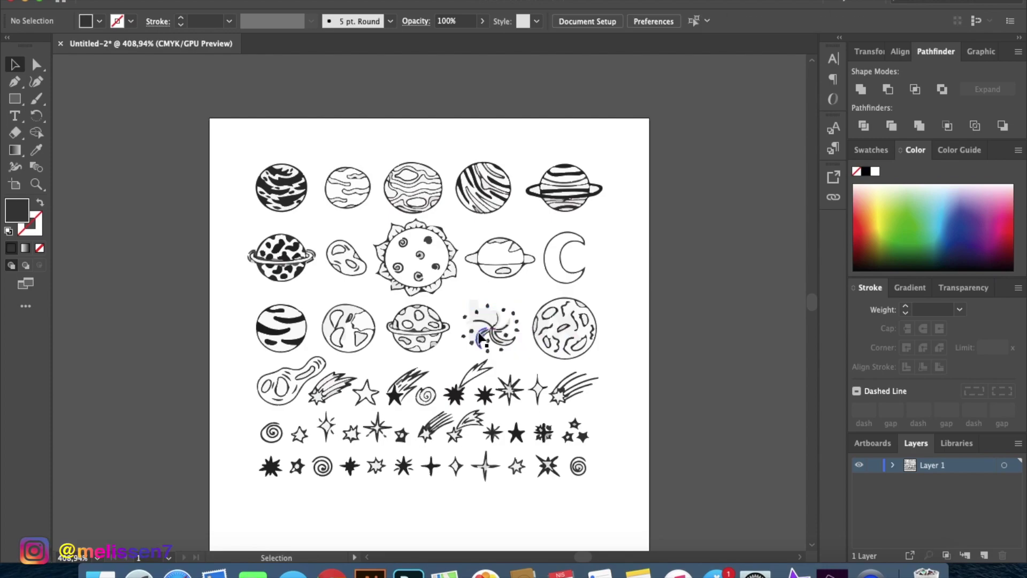
left_click(487, 332)
scroll(521, 332, "down", 2)
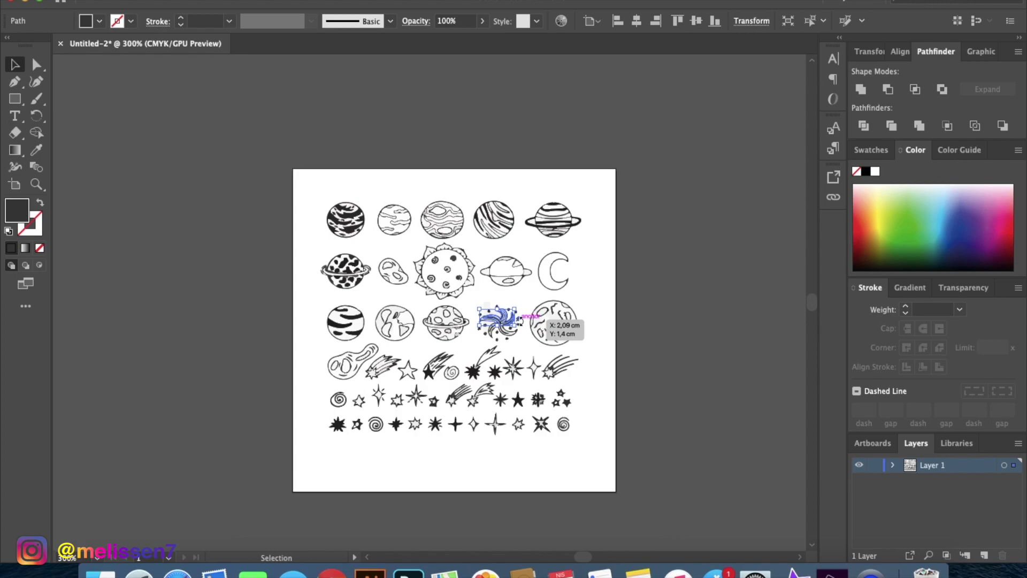
scroll(521, 333, "up", 6)
key("Delete")
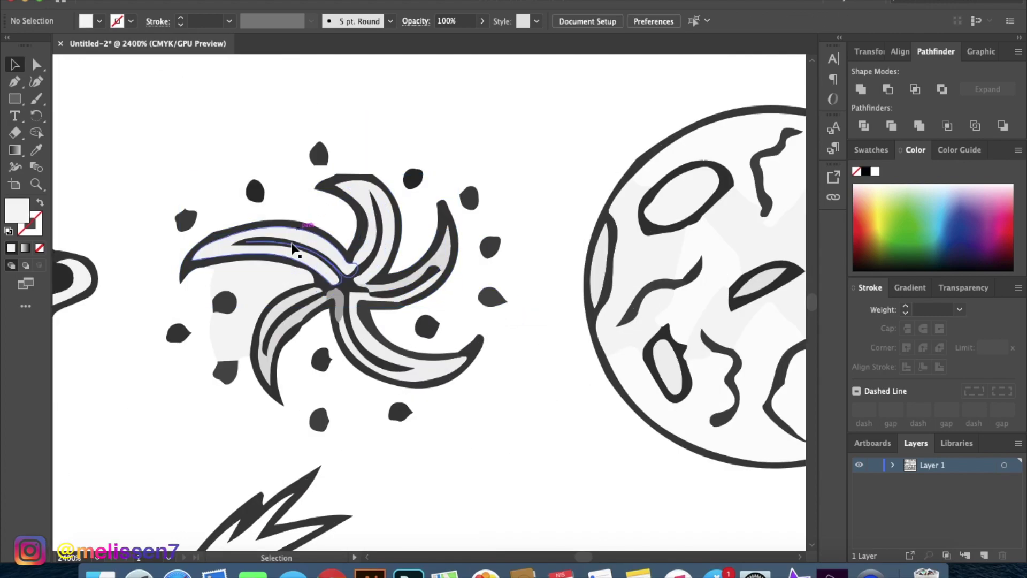
Group all the planet, comet and star doodles into one object
scroll(614, 329, "up", 2)
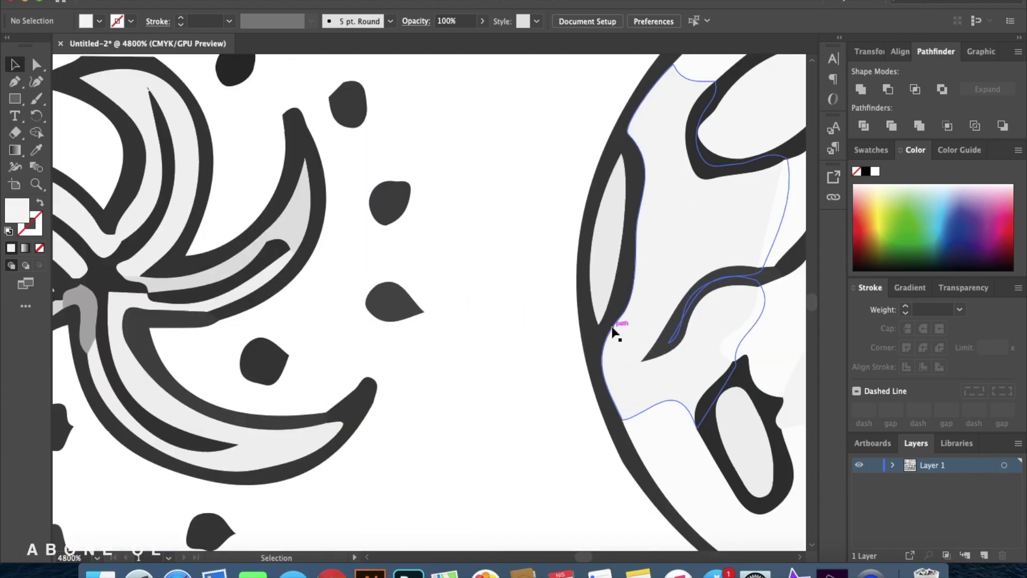
scroll(615, 331, "down", 5)
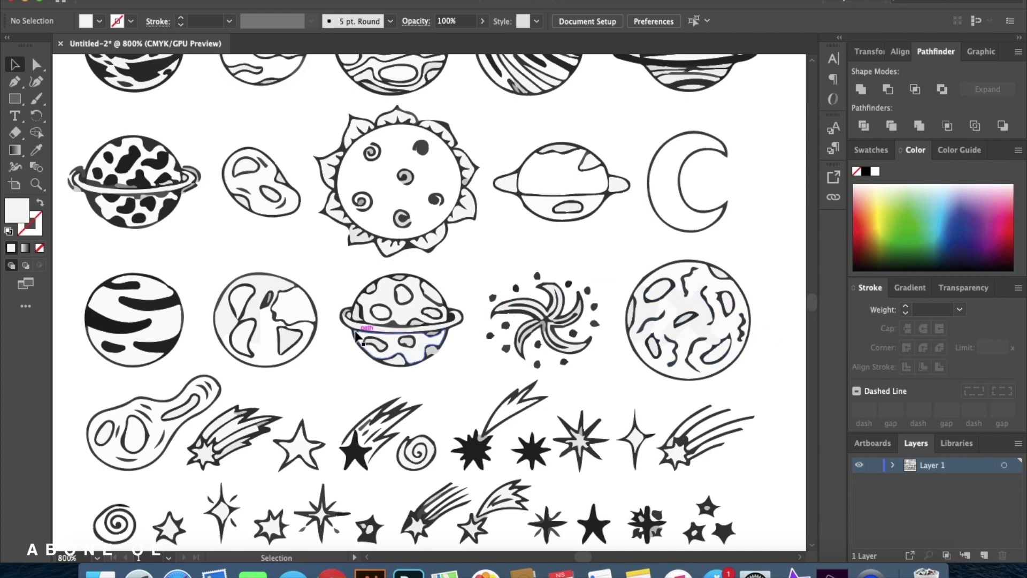
scroll(451, 268, "down", 1)
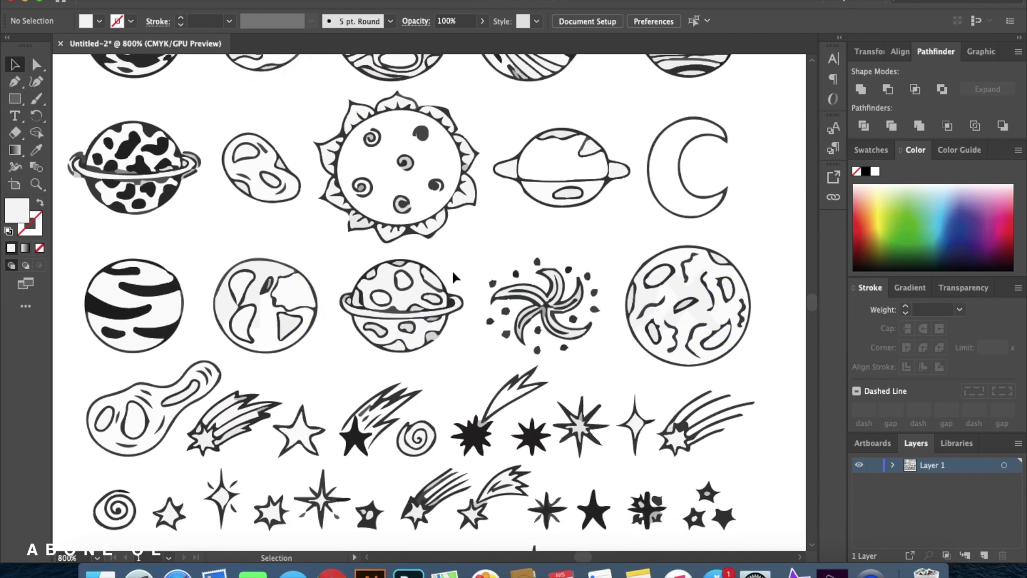
scroll(452, 269, "down", 2)
scroll(452, 273, "down", 1)
scroll(452, 274, "up", 1)
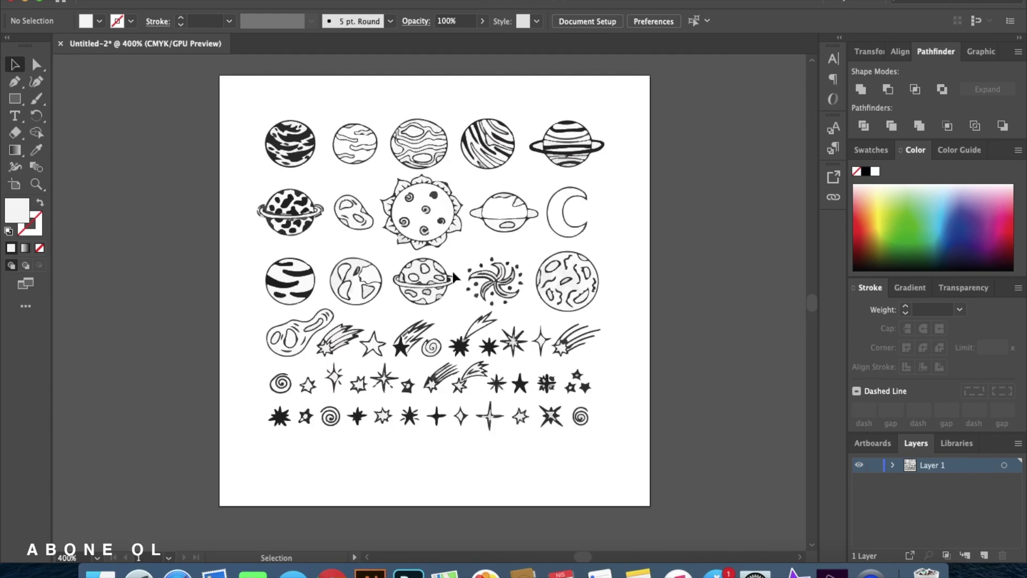
left_click_drag(492, 318, 235, 90)
key("super+g")
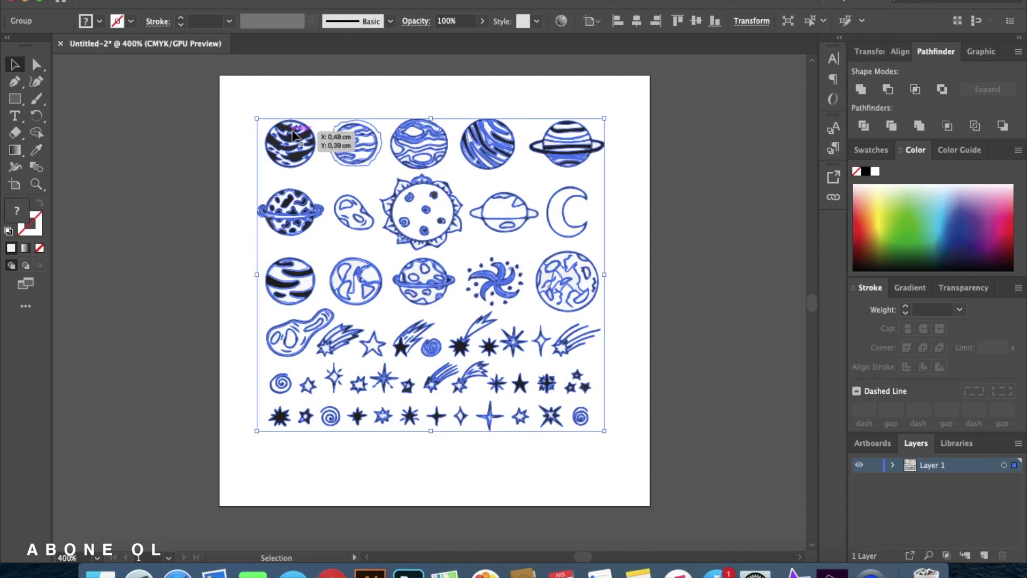
Move the grouped doodles off the artboard onto the empty canvas beside it and deselect them
left_click_drag(417, 208, 206, 193)
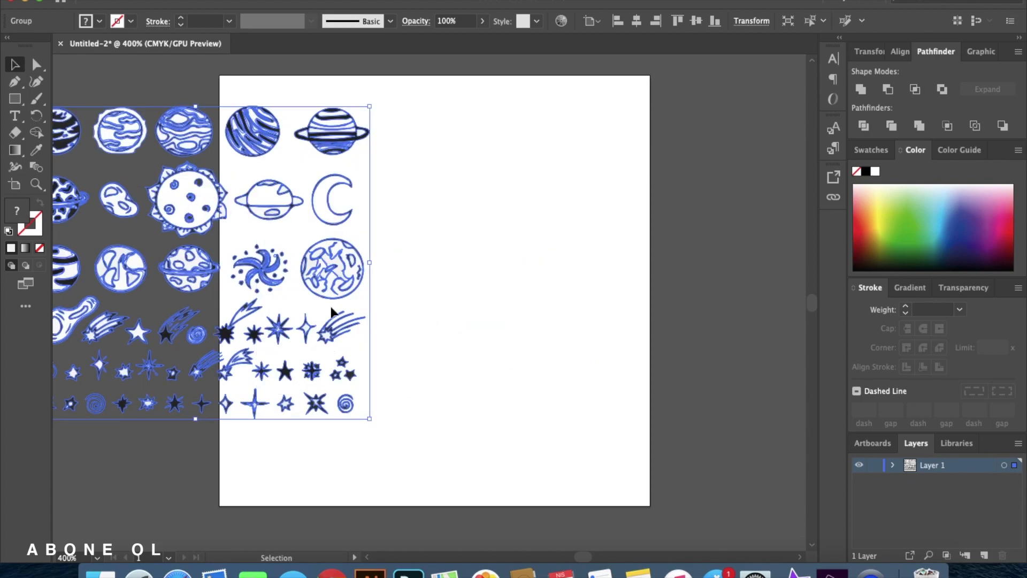
scroll(330, 304, "down", 1)
left_click_drag(330, 308, 152, 274)
left_click(345, 336)
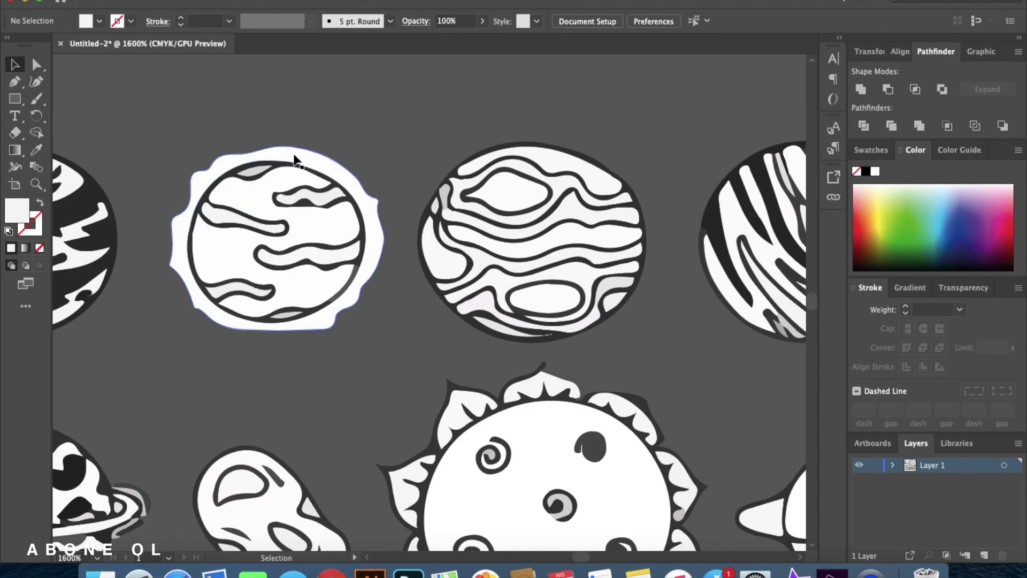
Isolate the doodle group so its individual pieces can be edited
double_click(295, 159)
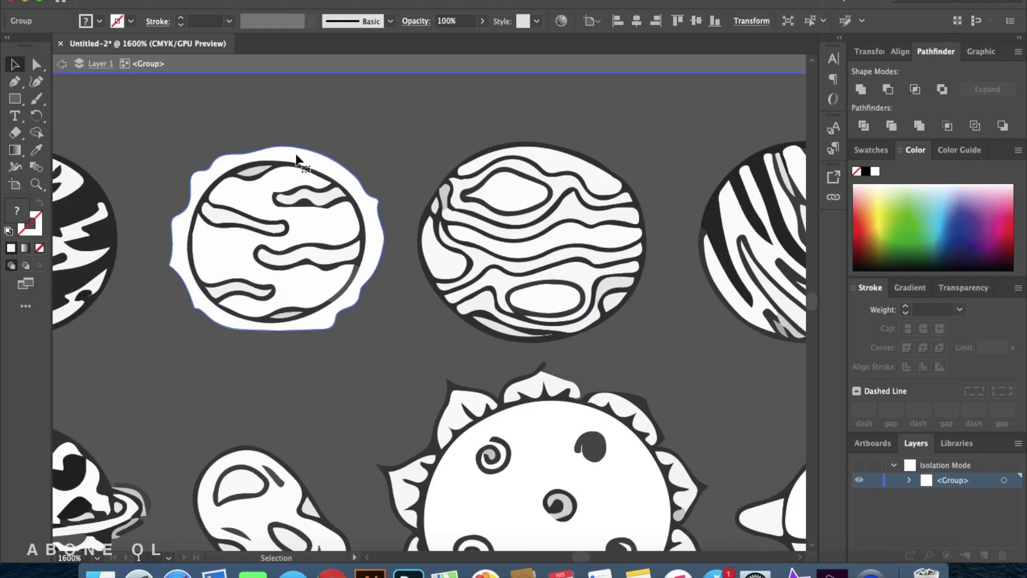
Try deleting the white halo around the second planet in the top row, and undo the deletion
left_click(298, 155)
key("Delete")
scroll(320, 179, "up", 1)
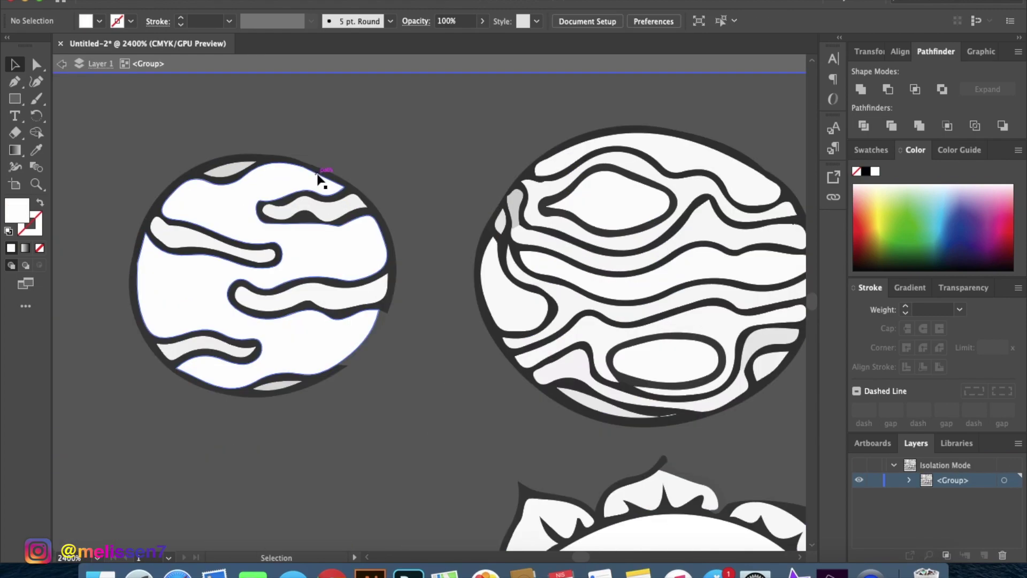
key("super+z")
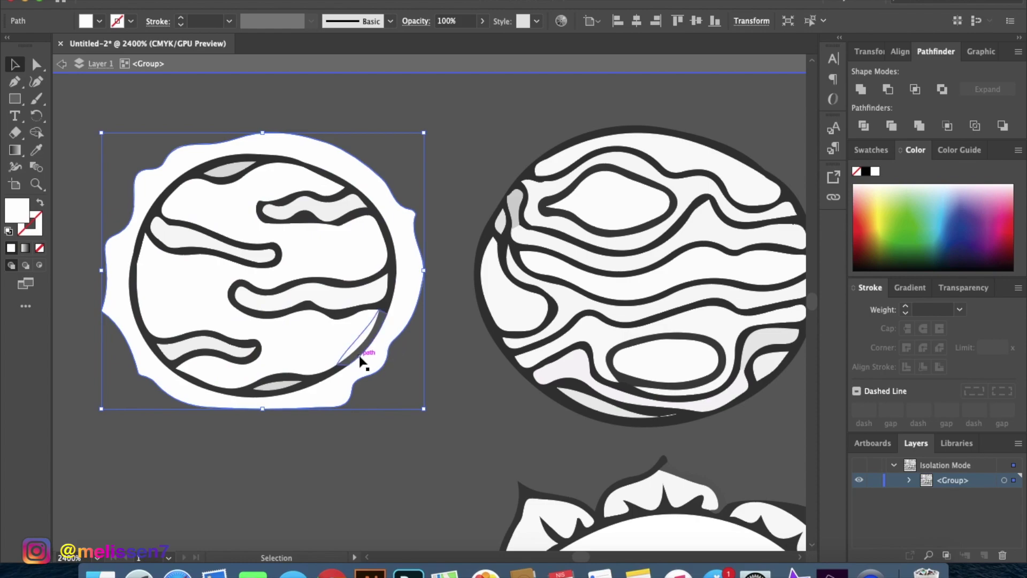
Recolor the pale outline fragment at the second planet's lower-right edge with the planet's dark outline color
left_click(362, 360)
key("i")
left_click(395, 285)
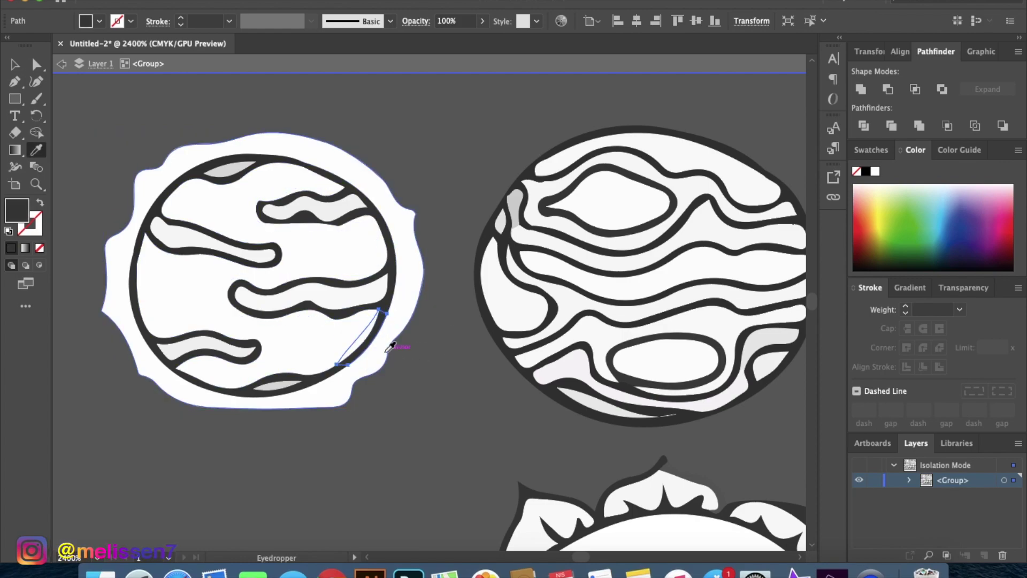
key("v")
Delete the white halo surrounding the second planet in the top row
left_click(395, 287)
left_click(410, 295)
key("Delete")
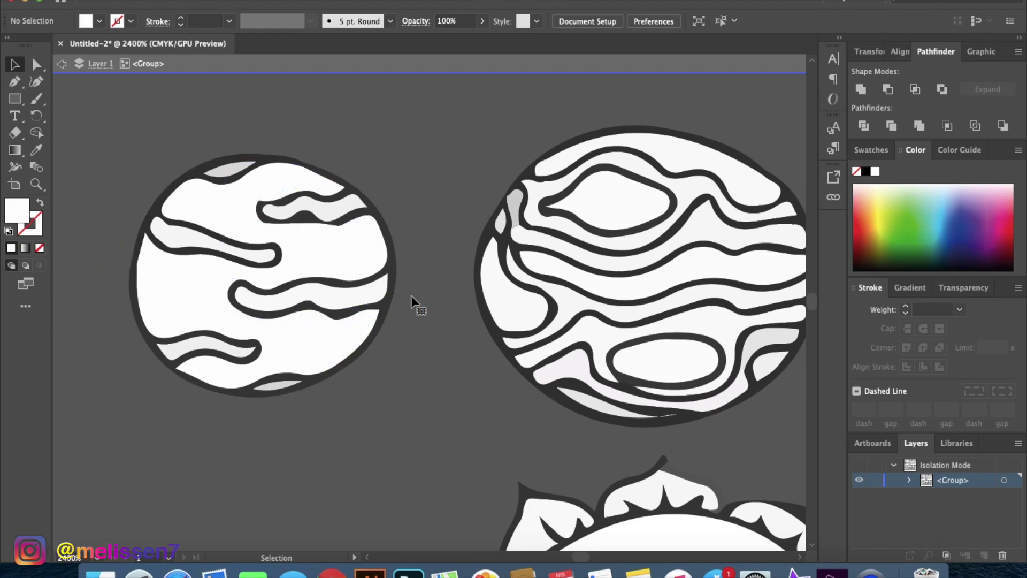
Examine the remaining doodles against the dark canvas for leftover background pieces, including the edges of the spotted ringed planet
scroll(410, 302, "down", 8)
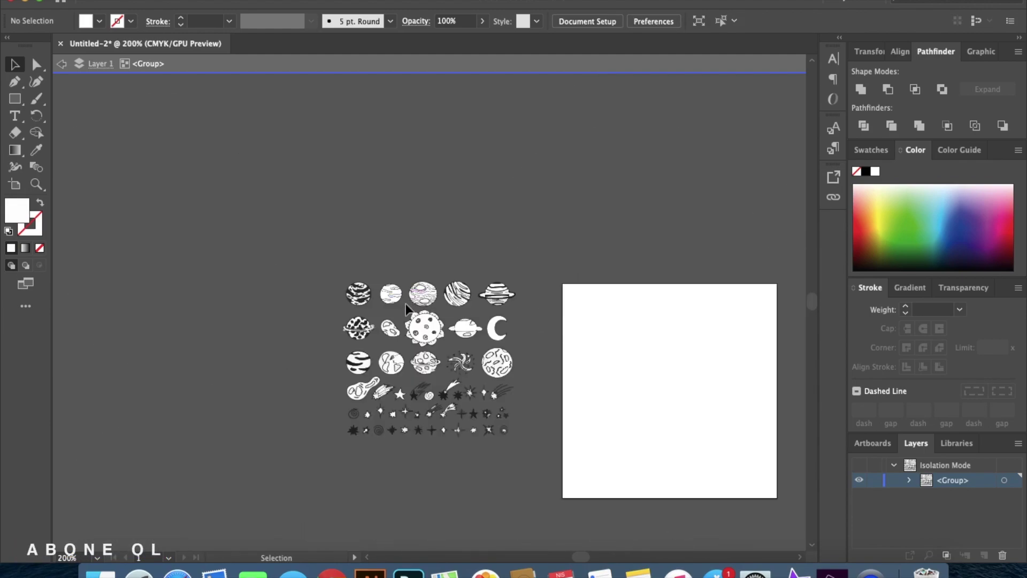
scroll(405, 303, "up", 2)
left_click_drag(566, 357, 403, 239)
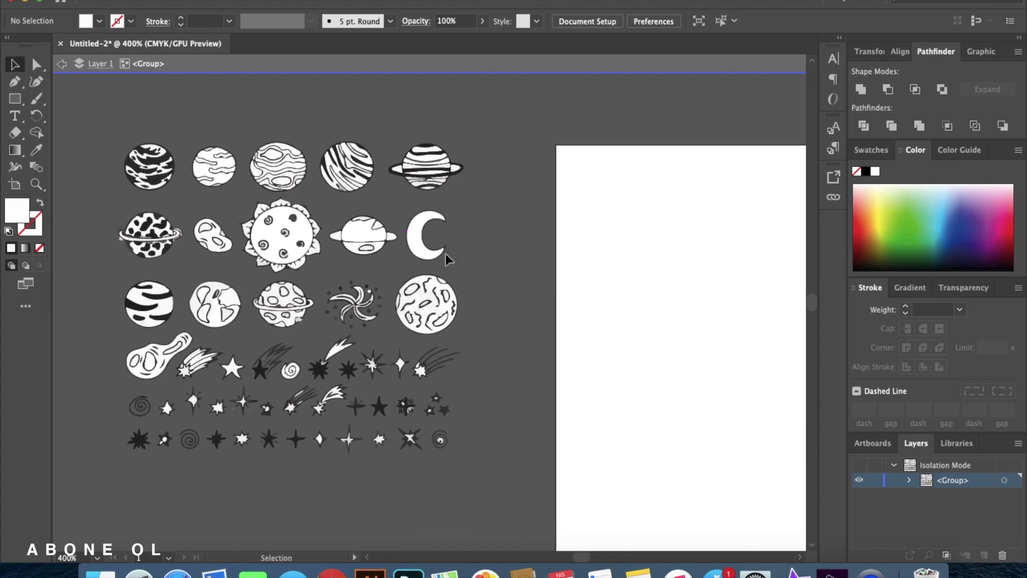
scroll(113, 235, "down", 3)
scroll(112, 234, "up", 7)
scroll(224, 235, "up", 2)
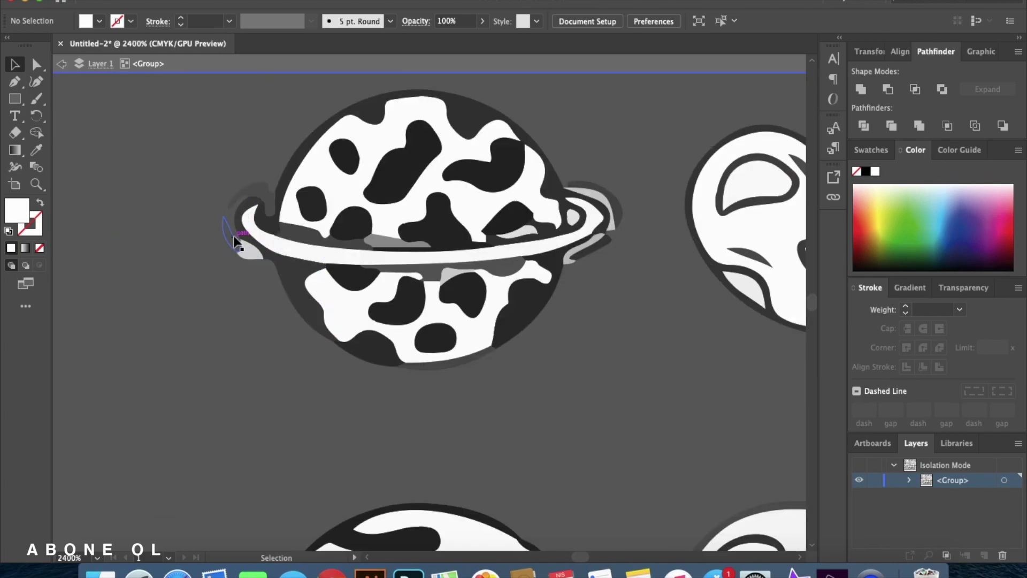
scroll(234, 240, "down", 5)
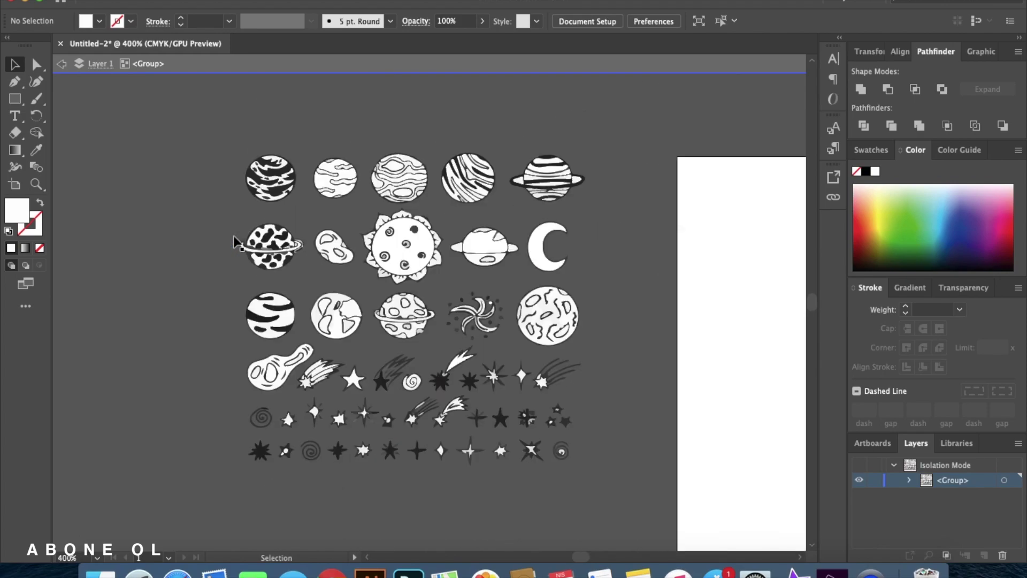
scroll(234, 240, "down", 1)
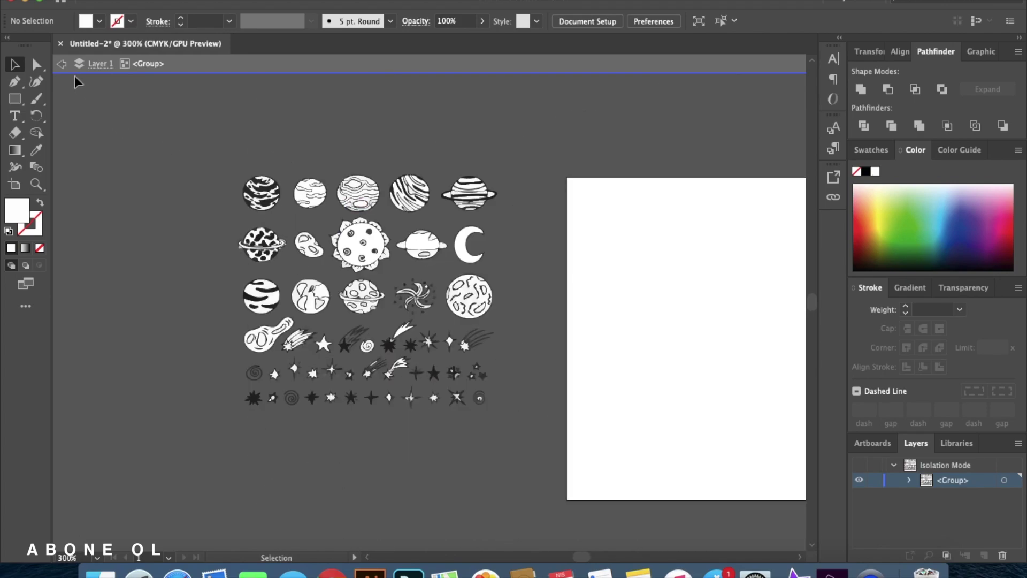
Exit isolation mode completely, ungroup the whole doodle artwork and deselect it
left_click(61, 65)
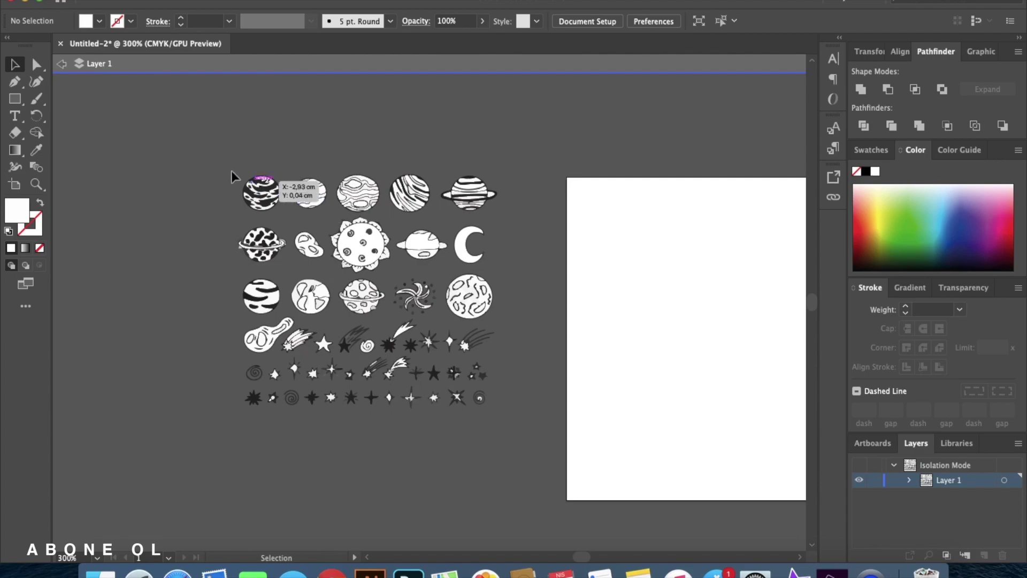
scroll(225, 168, "up", 4)
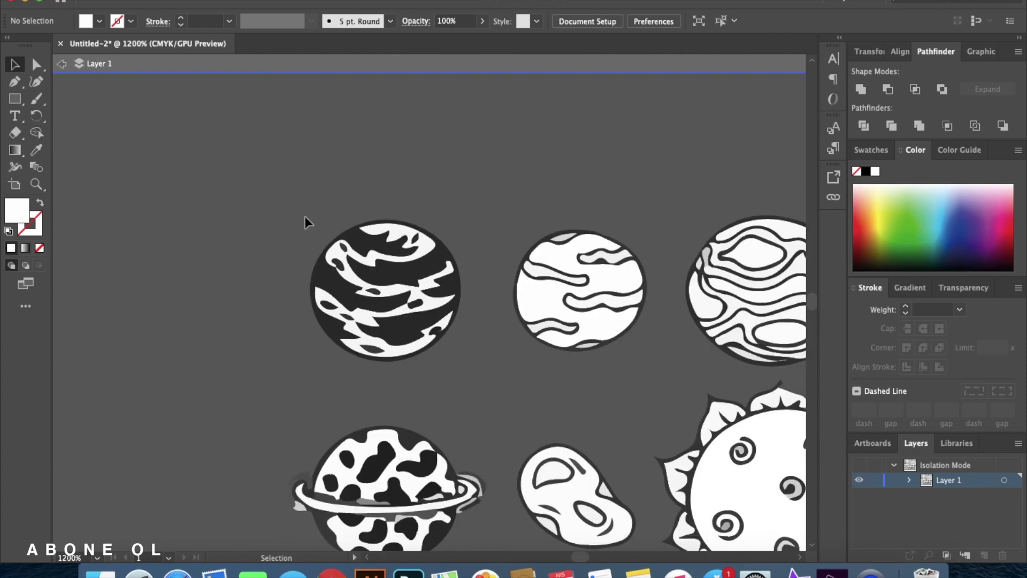
left_click_drag(490, 397, 489, 397)
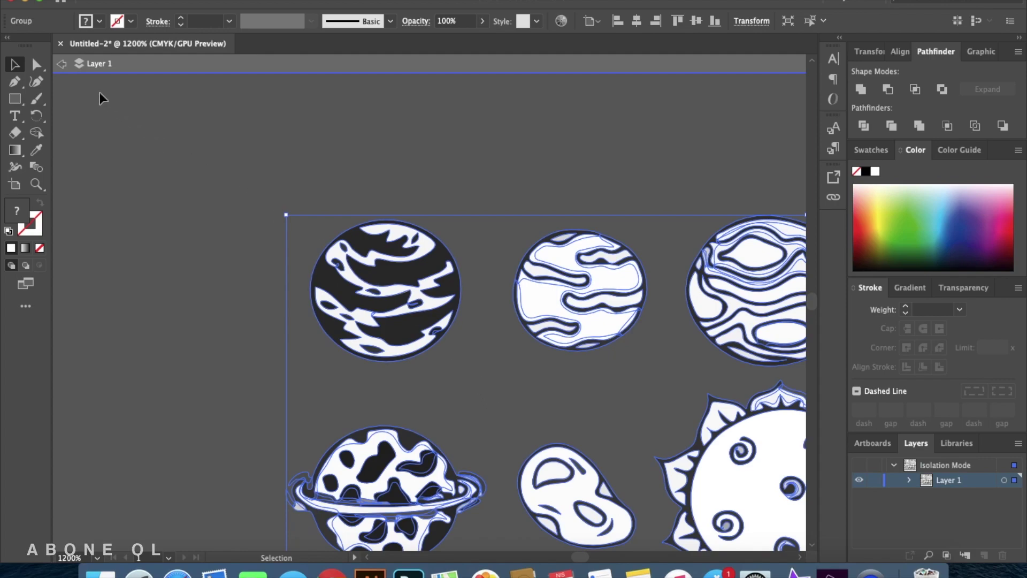
left_click(64, 66)
scroll(227, 191, "down", 3)
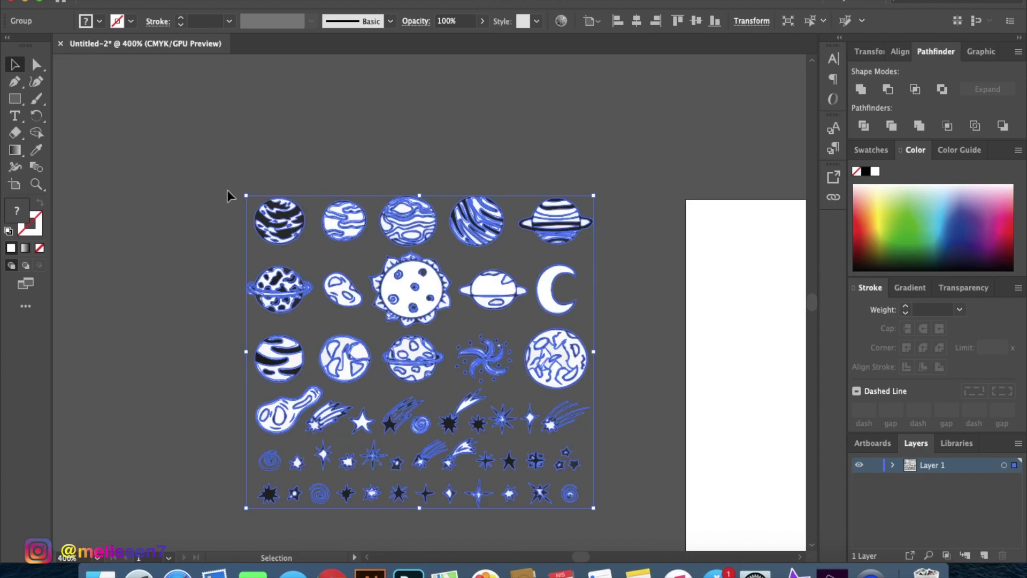
right_click(328, 267)
left_click(376, 383)
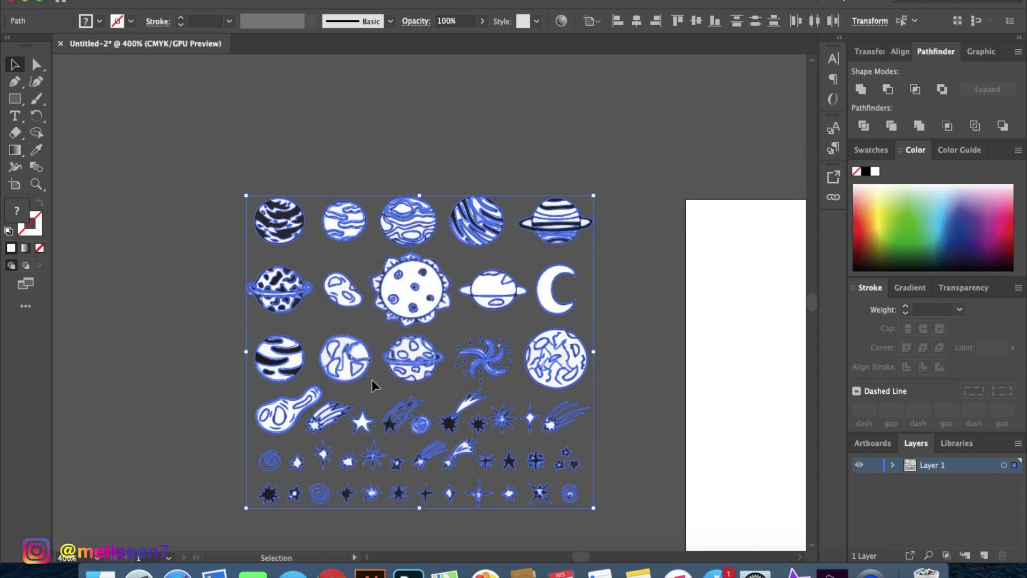
left_click(211, 190)
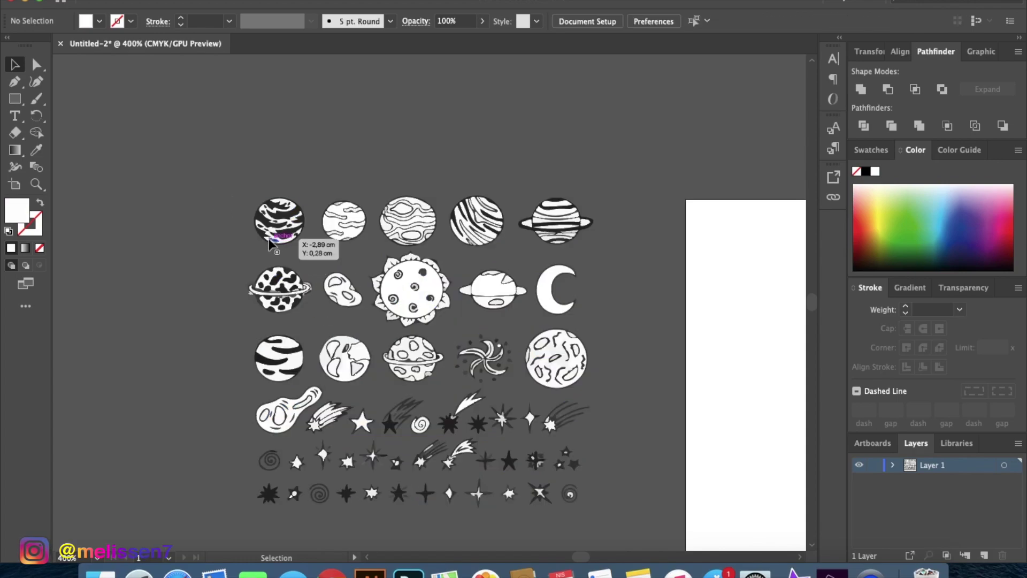
Group the pieces of the first dark planet in the top row and move it onto the upper part of the artboard
left_click_drag(607, 527, 627, 543)
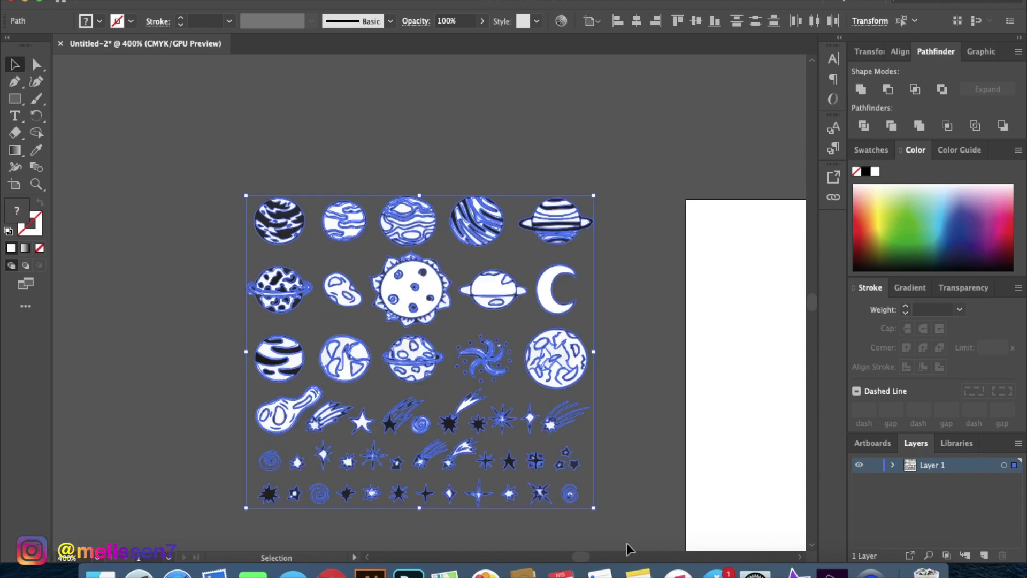
left_click(283, 222)
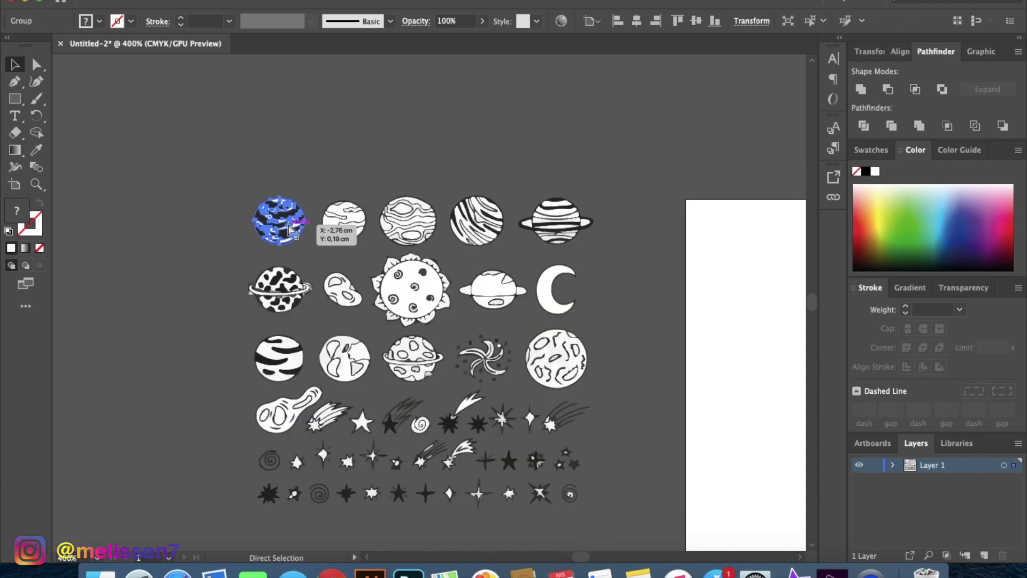
left_click_drag(287, 226, 715, 280)
left_click_drag(671, 339, 408, 310)
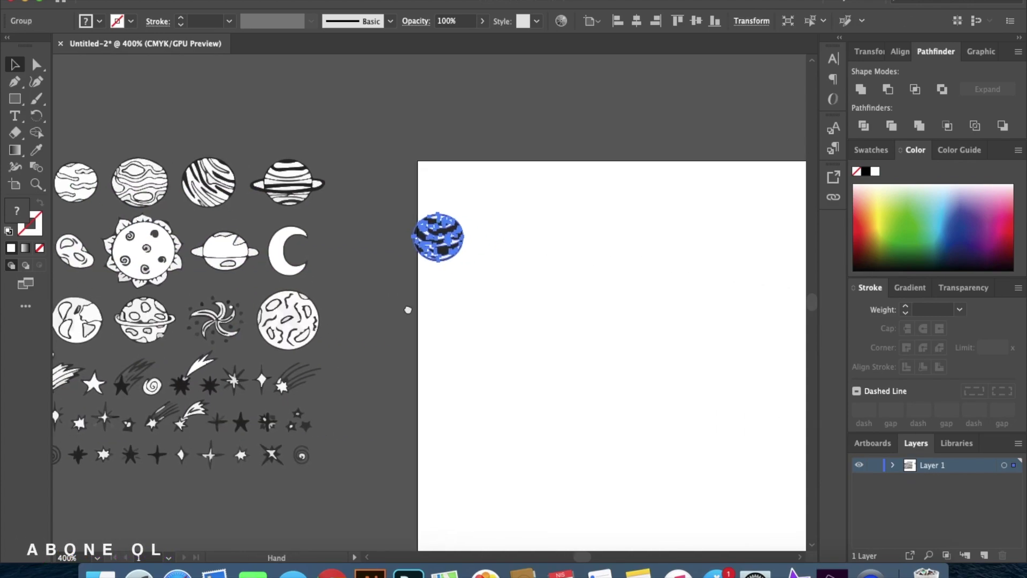
left_click_drag(450, 242, 567, 257)
left_click(415, 267)
Move the striped ringed planet from the top row onto the artboard, below the dark planet
scroll(415, 271, "down", 1)
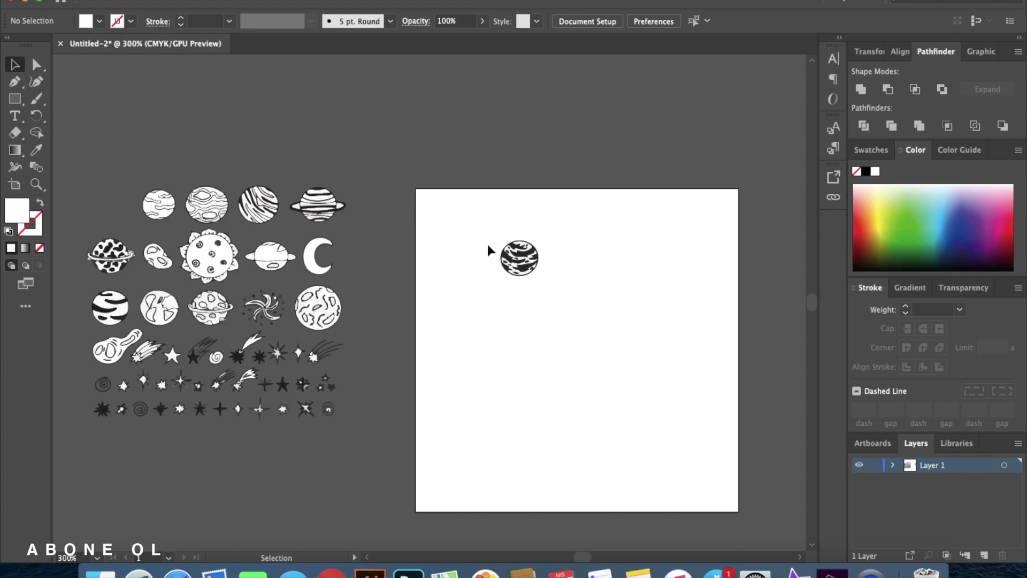
left_click(350, 225)
left_click_drag(313, 206, 511, 348)
Scale the dark planet on the artboard up to about twice its size and deselect it
left_click(519, 257)
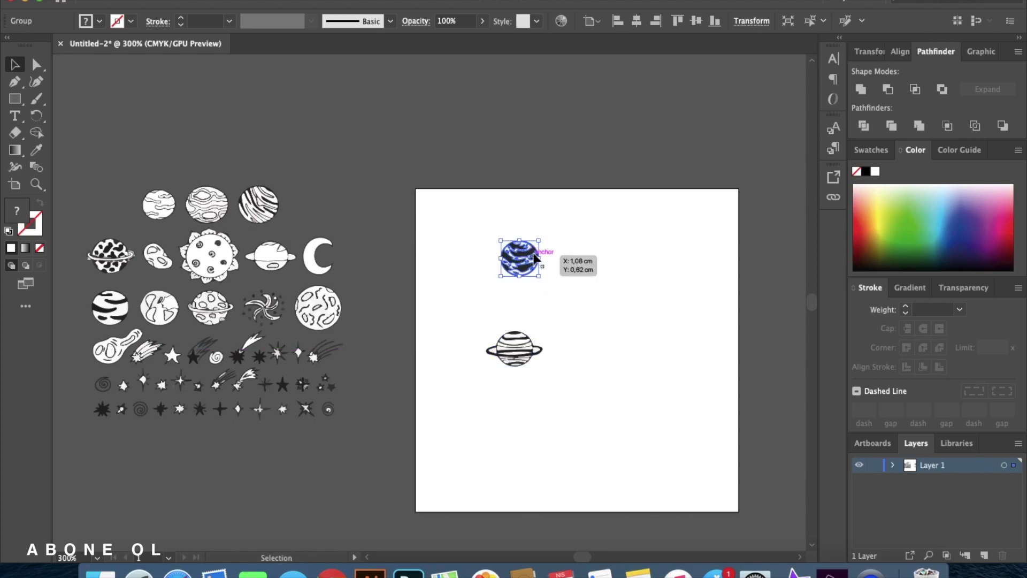
left_click_drag(538, 240, 655, 200)
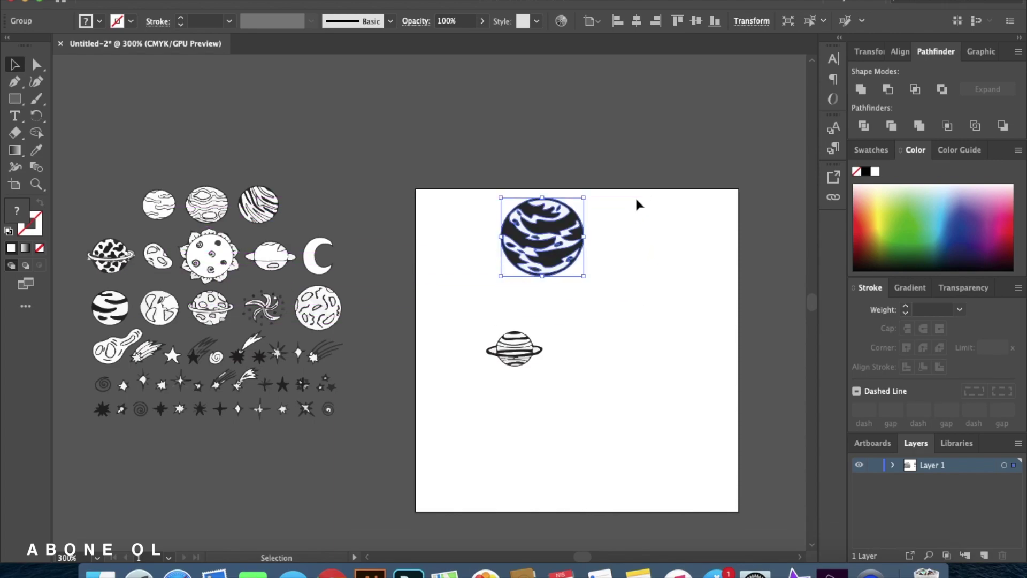
left_click(537, 298)
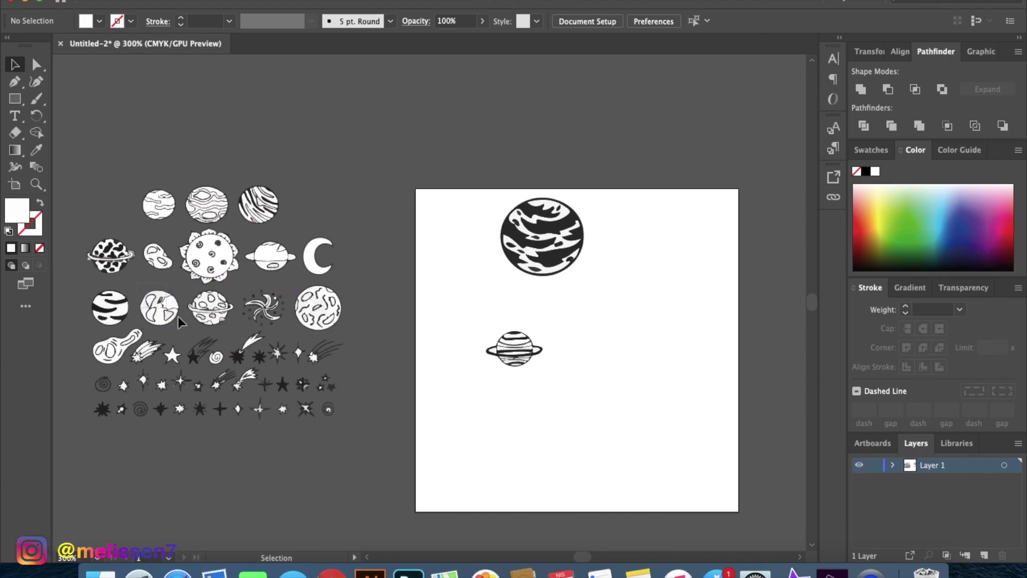
Move the globe planet from the third row onto the artboard's lower part and shift the dark planet to the upper right
left_click(181, 328)
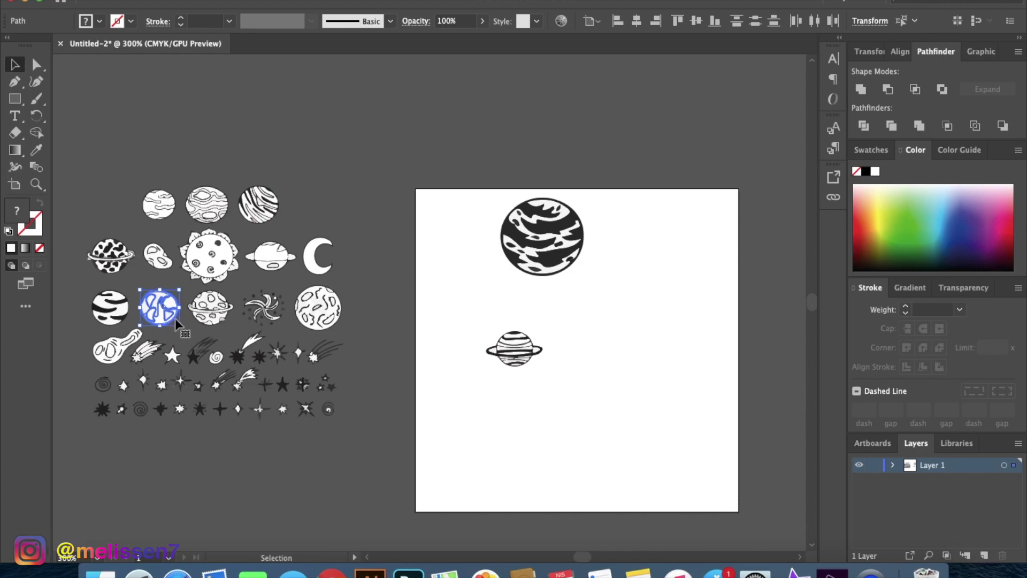
left_click_drag(172, 316, 570, 428)
left_click_drag(568, 234, 656, 251)
left_click(592, 400)
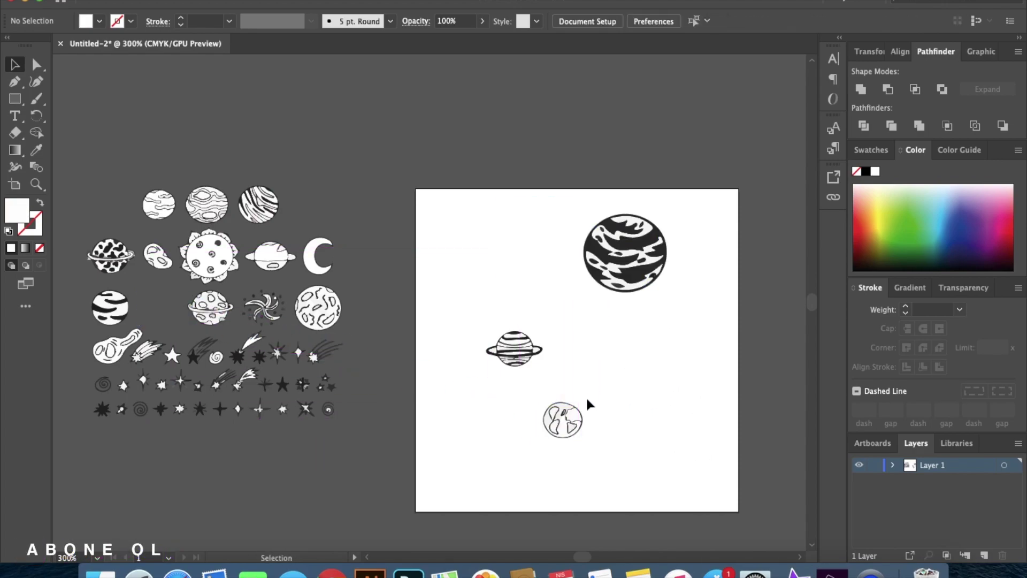
scroll(213, 440, "up", 1)
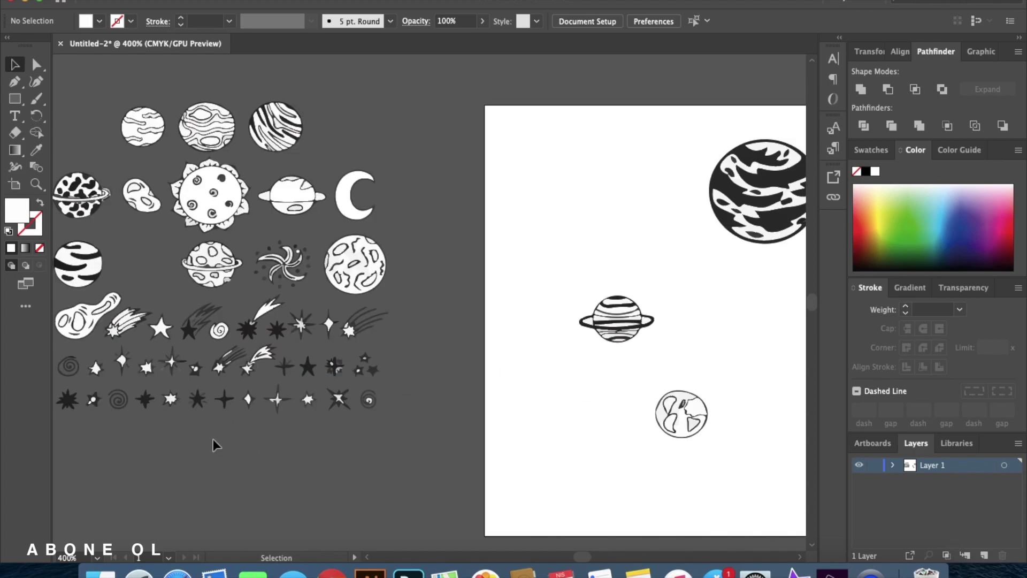
scroll(226, 438, "down", 1)
scroll(226, 437, "up", 1)
scroll(226, 437, "down", 1)
left_click_drag(213, 269, 478, 271)
key("super+z")
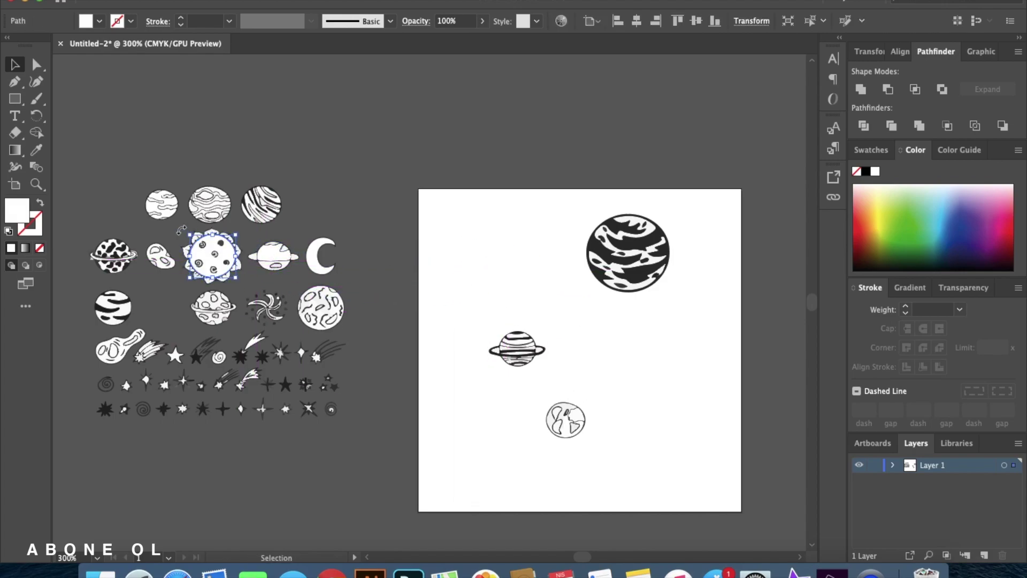
Group all pieces of the sun with its petals and move it onto the artboard's upper left area
scroll(180, 230, "up", 2)
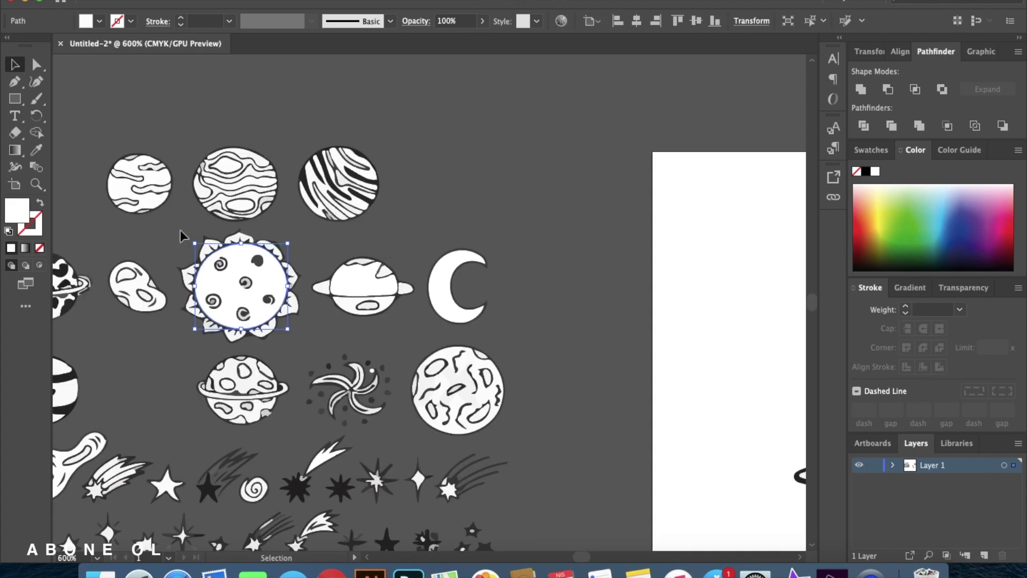
left_click(177, 228)
scroll(263, 295, "down", 1)
left_click_drag(292, 299, 646, 290)
left_click(592, 362)
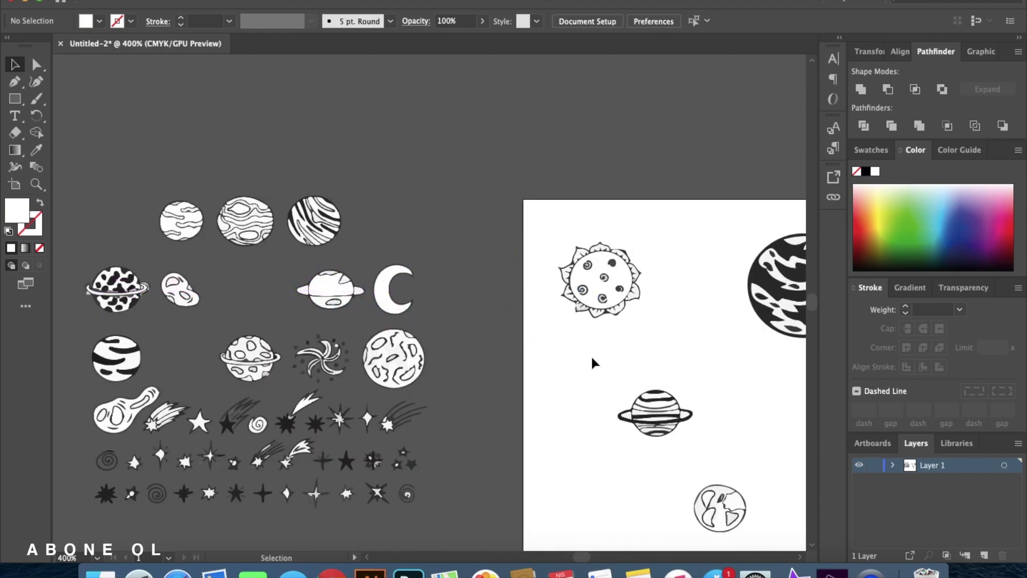
left_click(615, 297)
left_click(652, 321)
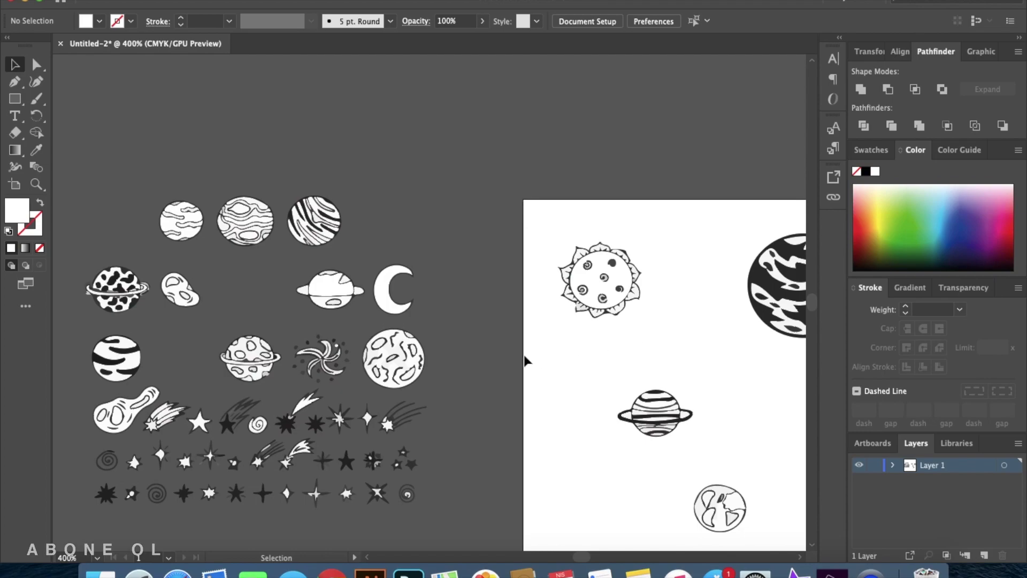
Group the crescent moon's pieces, move it onto the artboard below the sun and deselect it
scroll(524, 355, "down", 1)
scroll(525, 355, "down", 2)
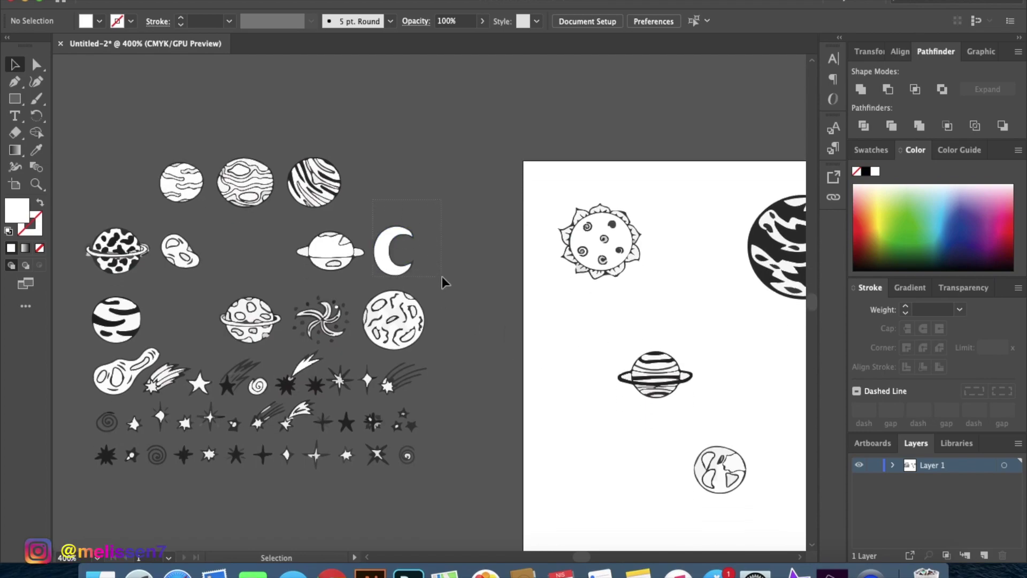
left_click_drag(443, 285, 582, 346)
left_click(567, 412)
left_click_drag(496, 430, 460, 379)
key("super+minus")
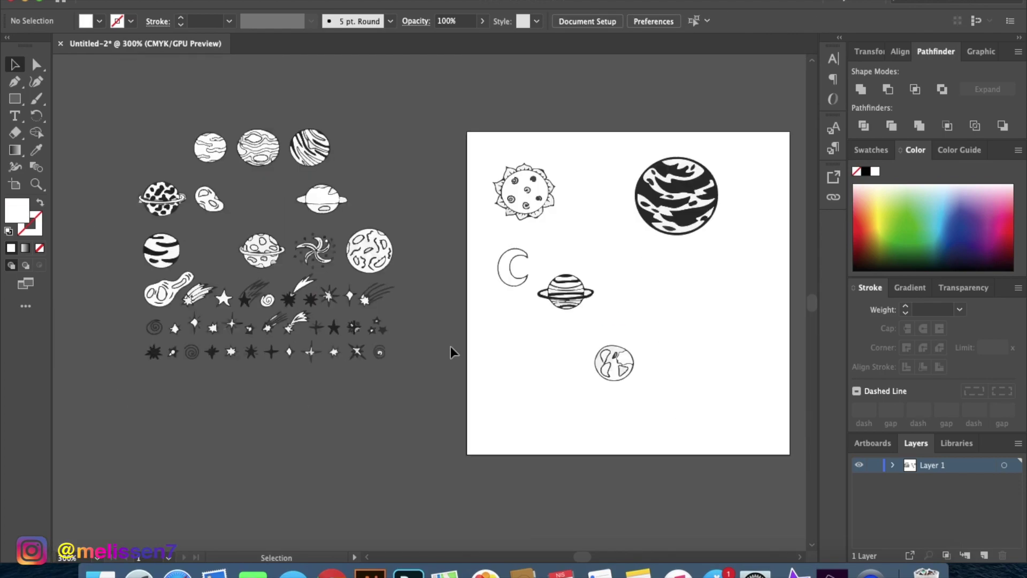
scroll(331, 296, "up", 5)
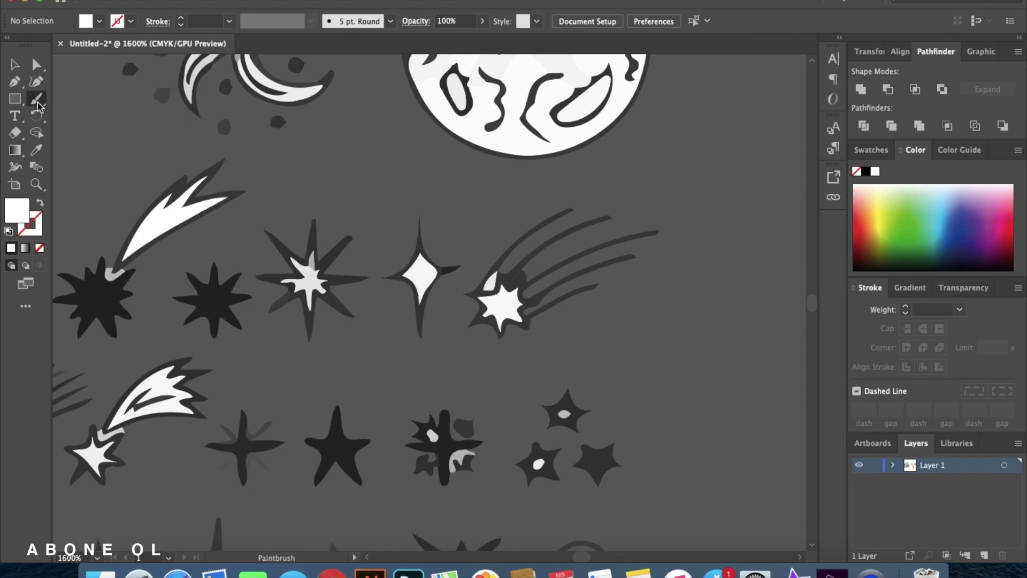
left_click(36, 66)
left_click(15, 81)
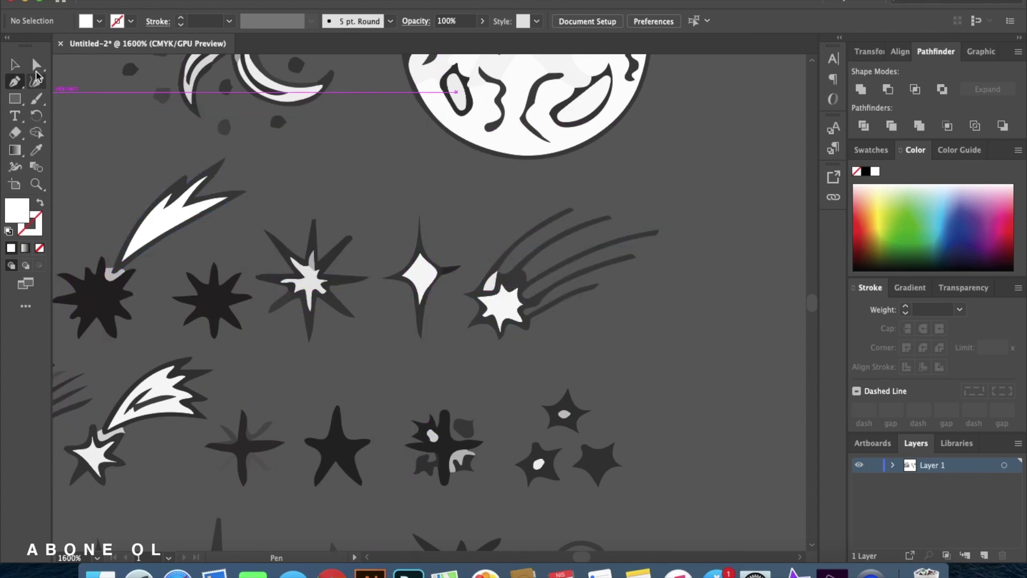
left_click(16, 65)
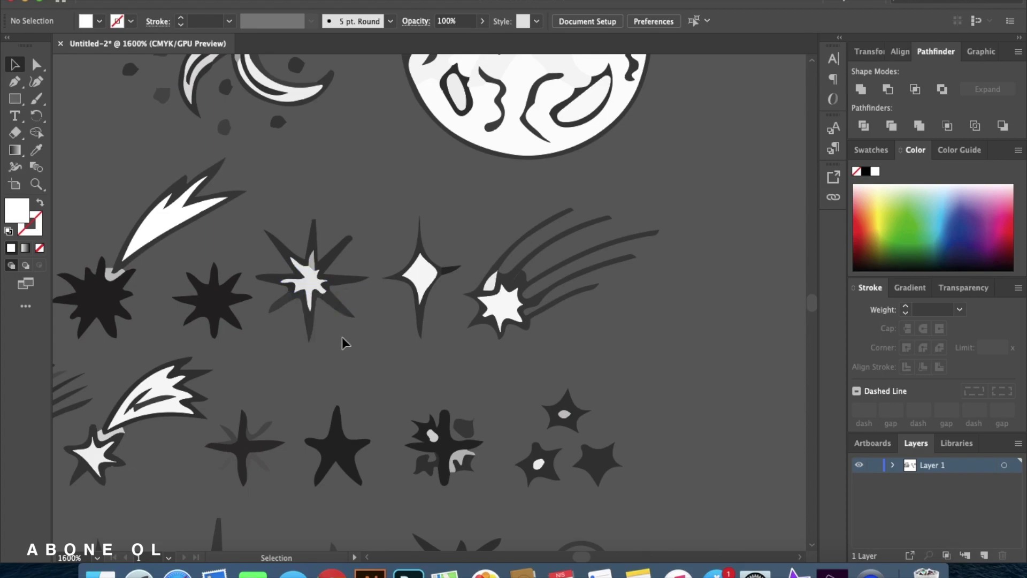
scroll(337, 335, "down", 1)
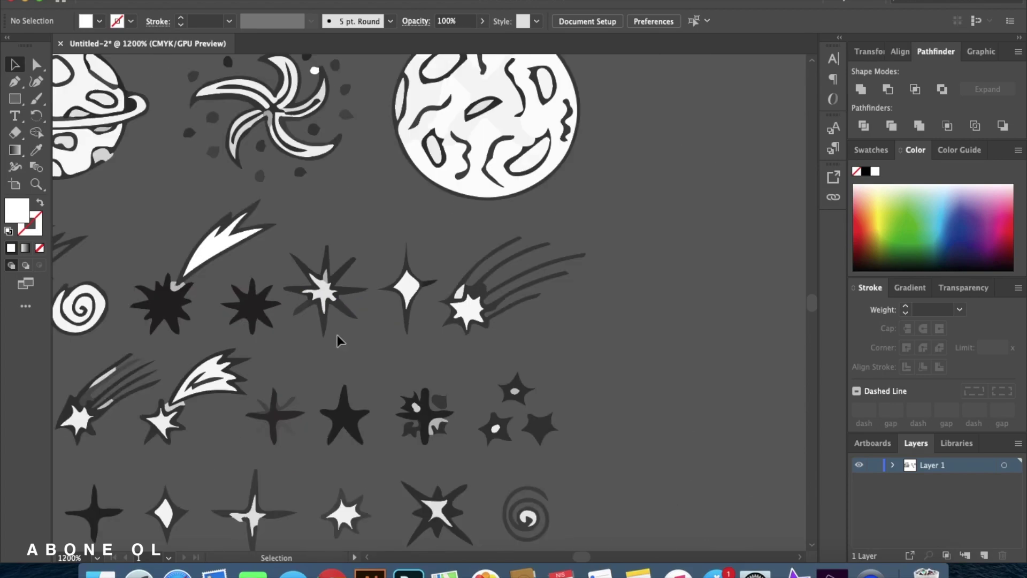
scroll(337, 335, "down", 1)
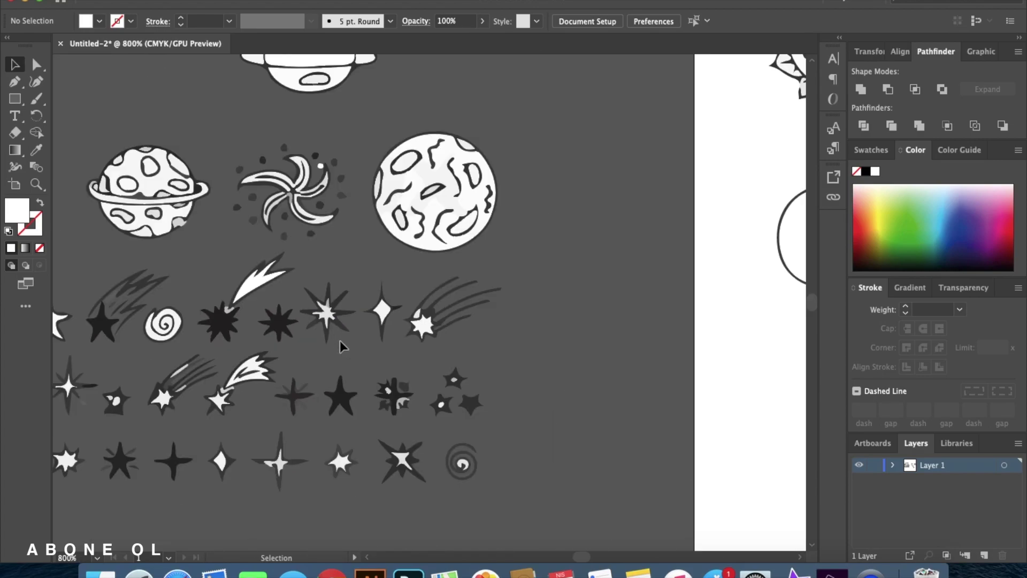
Group the cluster of three small stars and move it onto the artboard, left of the globe planet
left_click(419, 359)
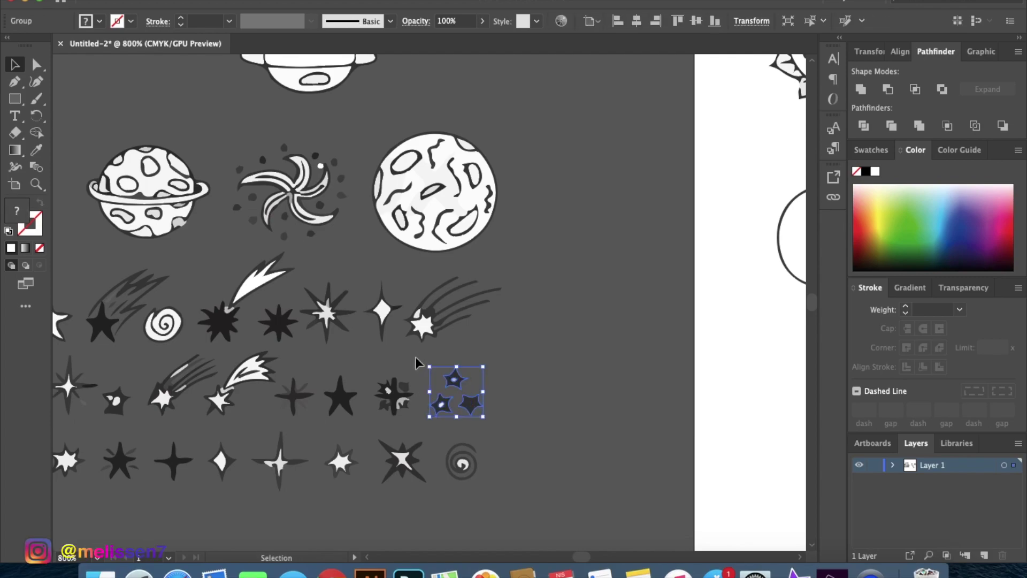
scroll(415, 357, "up", 1)
scroll(415, 357, "down", 1)
scroll(479, 405, "down", 2)
left_click_drag(479, 405, 711, 432)
left_click(650, 437)
Group the eight-pointed star and the dark-headed comet separately and move both onto the artboard above the globe planet
scroll(329, 428, "up", 2)
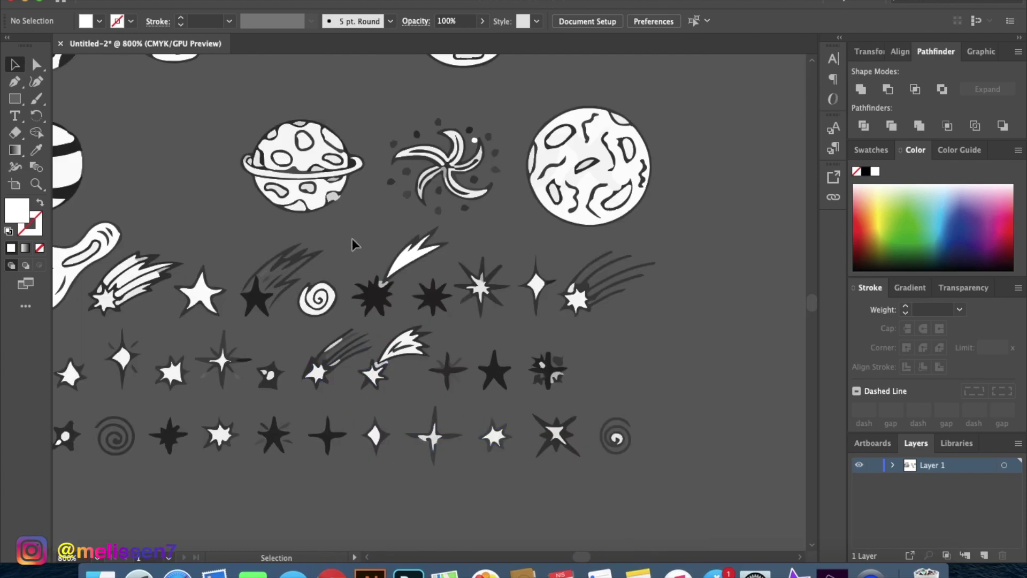
left_click(514, 316)
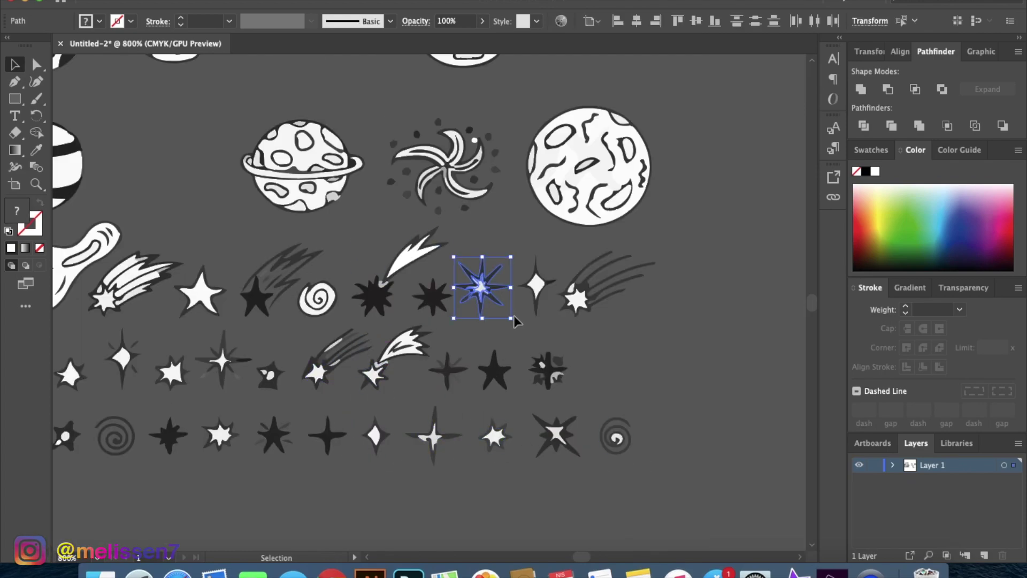
scroll(510, 314, "up", 2)
scroll(498, 306, "down", 6)
left_click_drag(493, 303, 707, 325)
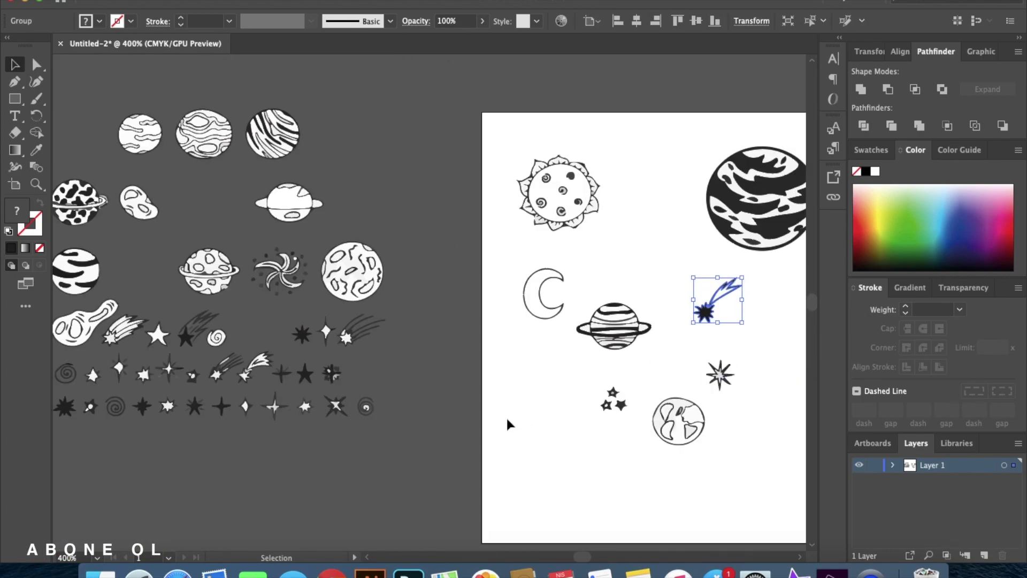
Move the small dark star from the bottom row onto the artboard, below the crescent moon
left_click_drag(101, 406, 303, 414)
key("space")
scroll(303, 408, "down", 2)
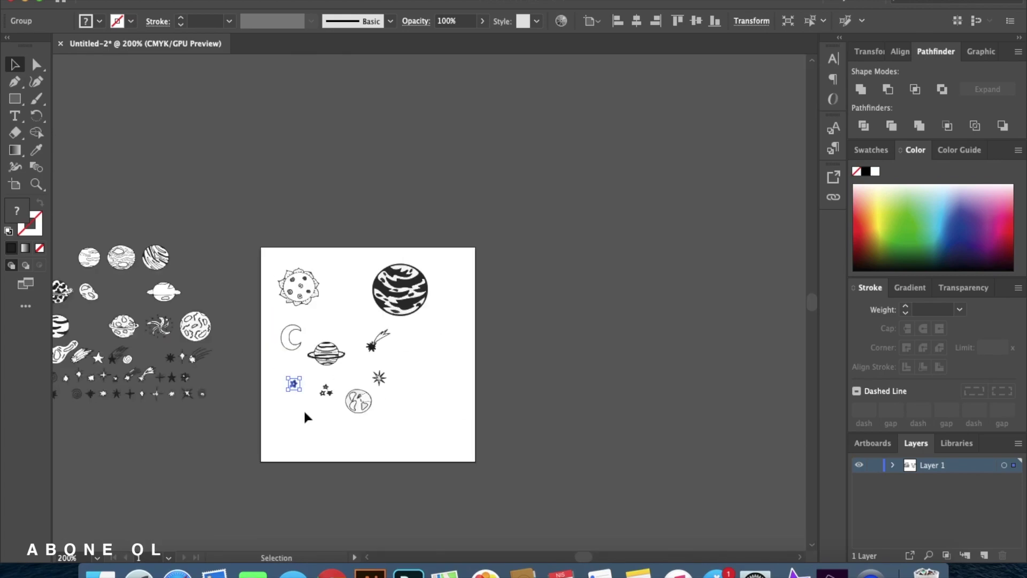
Open the globe planet's group in isolation mode, undo the last change to its piece and exit isolation
left_click(358, 400)
scroll(368, 398, "up", 5)
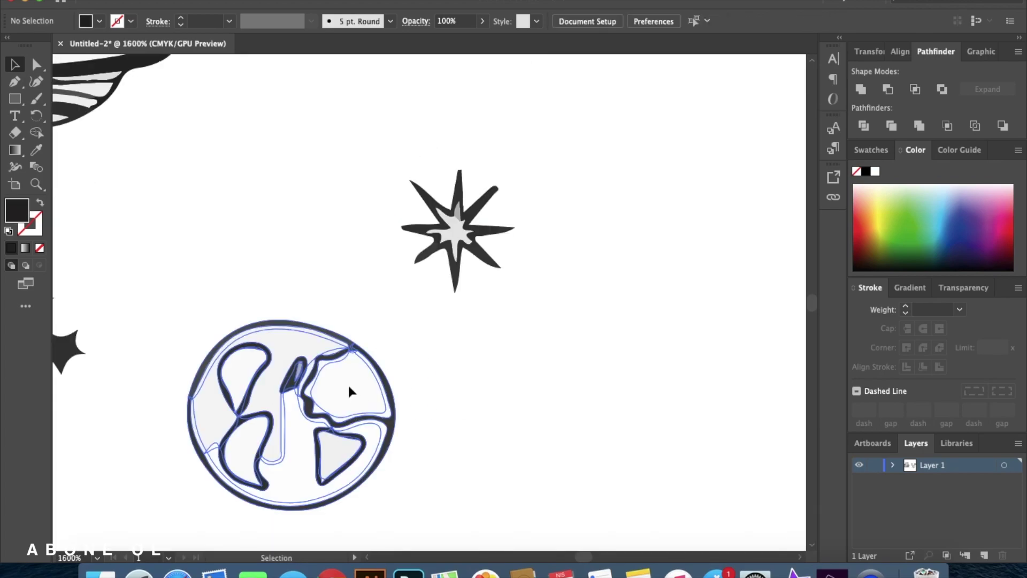
double_click(358, 401)
key("super+z")
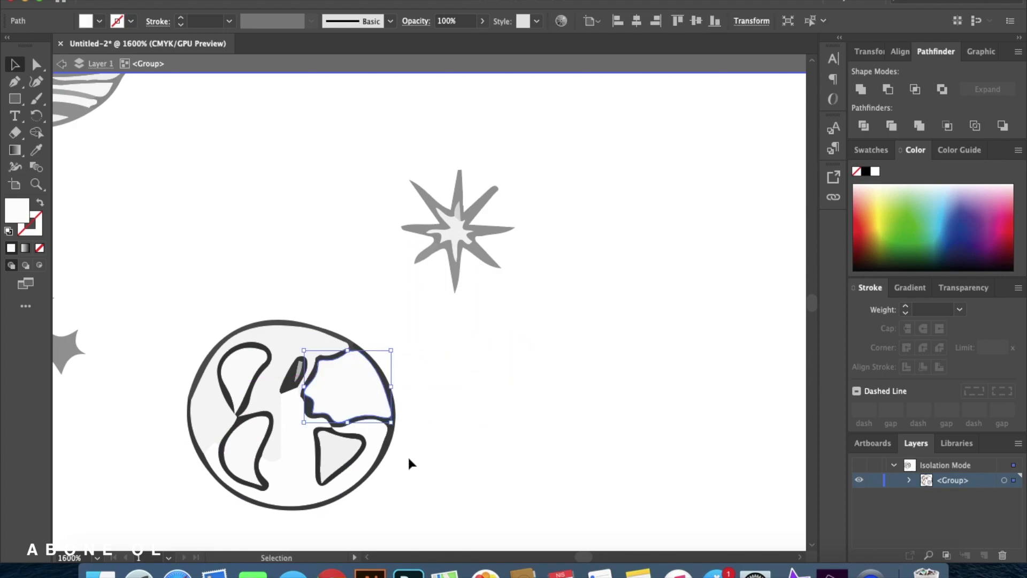
double_click(456, 462)
scroll(223, 206, "down", 2)
scroll(223, 207, "down", 3)
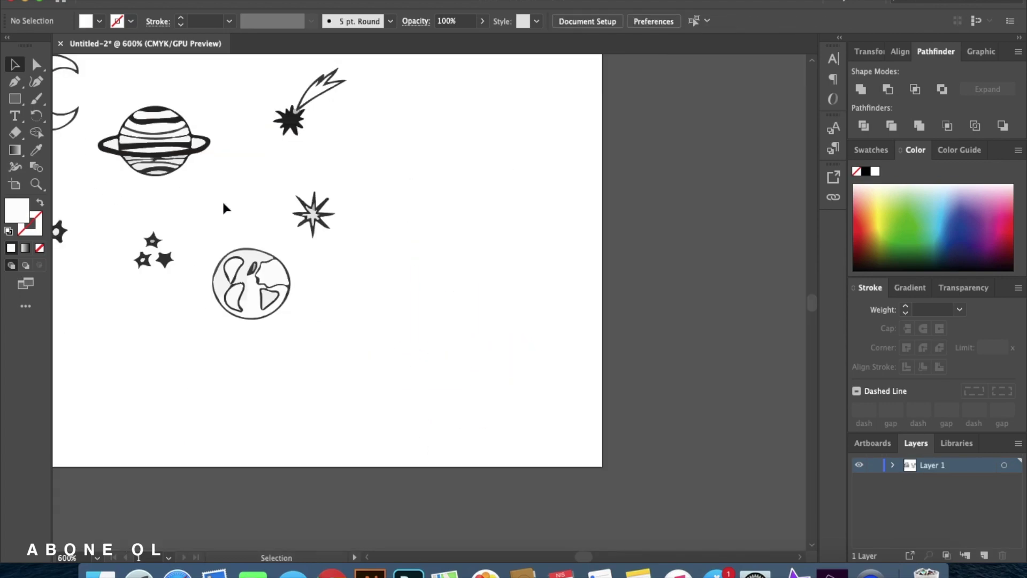
scroll(534, 402, "up", 3)
scroll(534, 401, "left", 3)
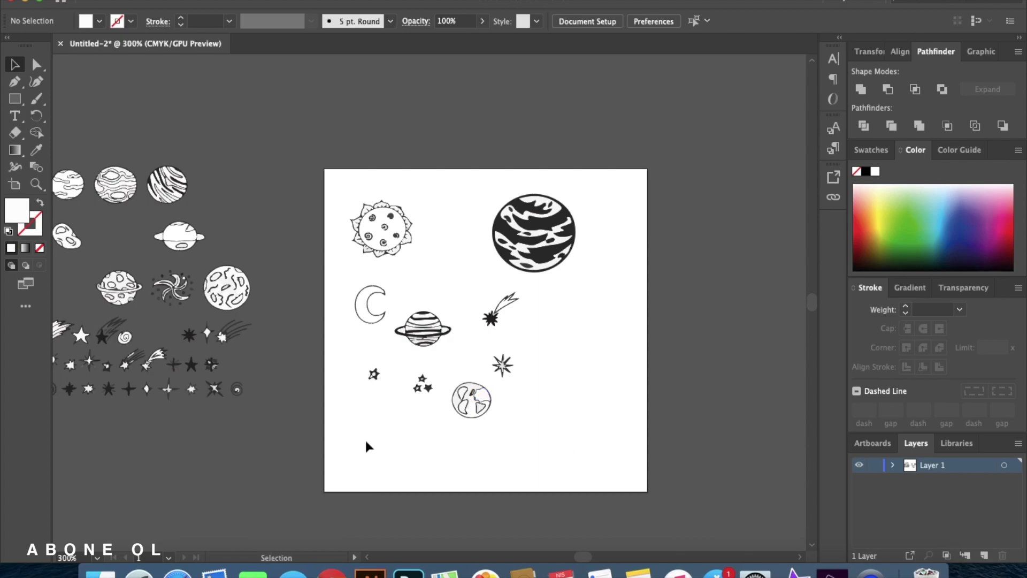
Select all the remaining source doodles, move them farther left of the artboard and deselect them
scroll(368, 446, "down", 1)
left_click_drag(91, 242, 205, 329)
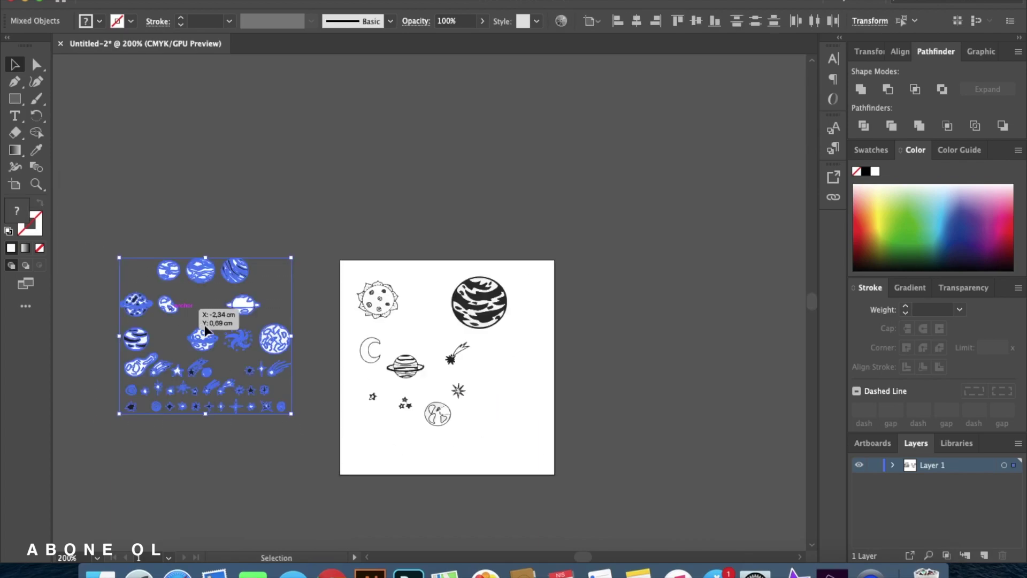
left_click_drag(227, 394, 112, 383)
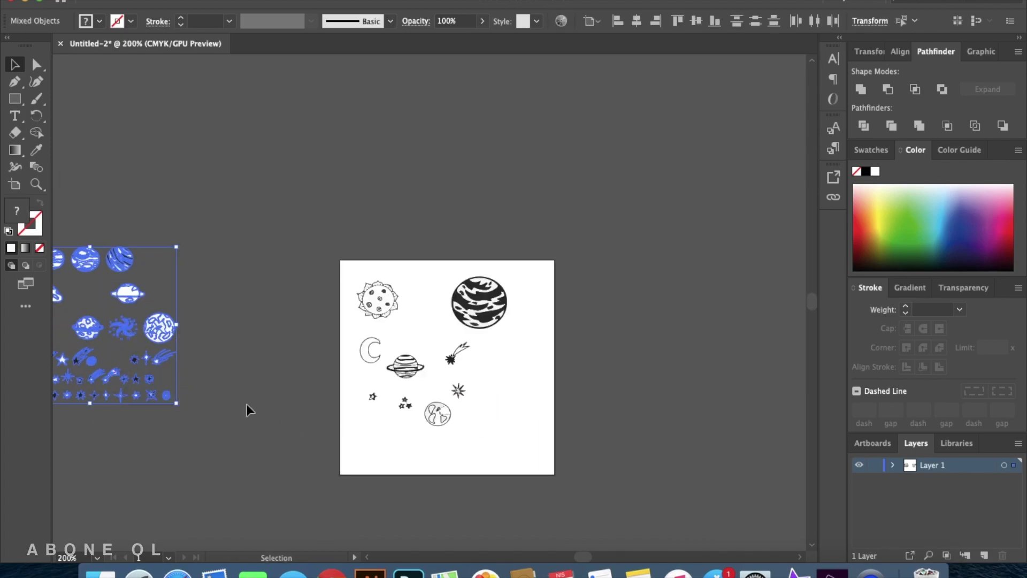
left_click(539, 446)
Scale the comet up to more than twice its size and move it to the artboard's right edge
scroll(539, 446, "up", 1)
left_click(427, 317)
left_click_drag(443, 337, 492, 381)
left_click_drag(461, 321, 537, 293)
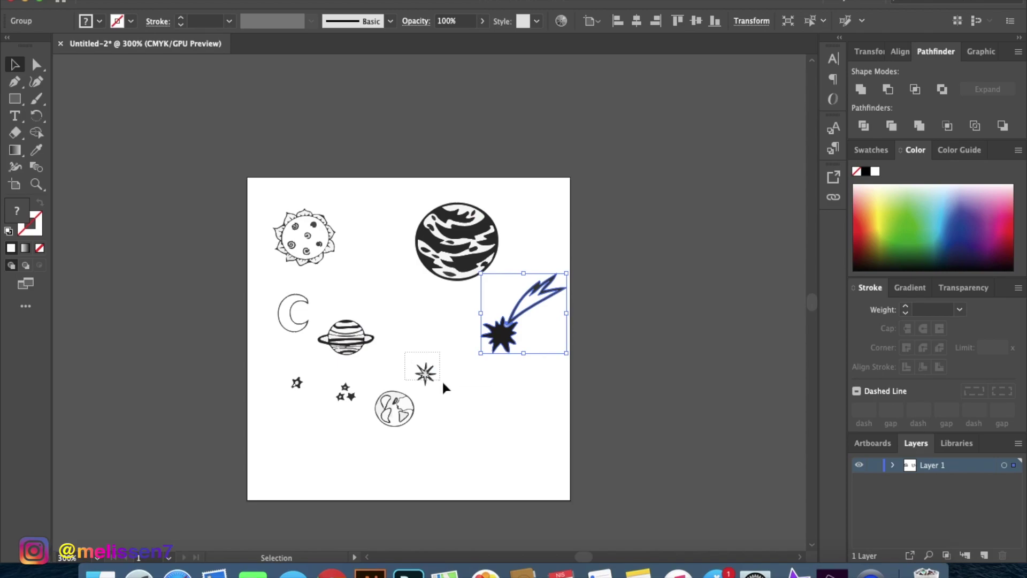
Move the eight-pointed star up beside the comet, and enlarge the globe planet about 2.5 times in the lower right
left_click(432, 378)
left_click_drag(437, 384, 444, 326)
left_click(419, 423)
left_click_drag(422, 435, 541, 451)
Scale the sun up to about twice its size so it overhangs the artboard's upper left corner
left_click(296, 271)
left_click(302, 252)
left_click_drag(273, 209, 202, 128)
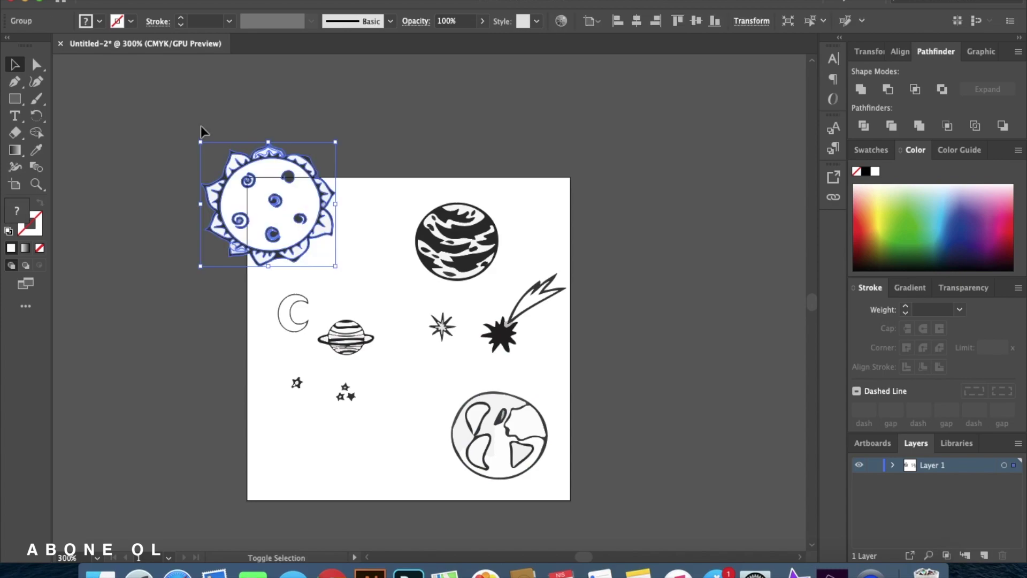
left_click(374, 256)
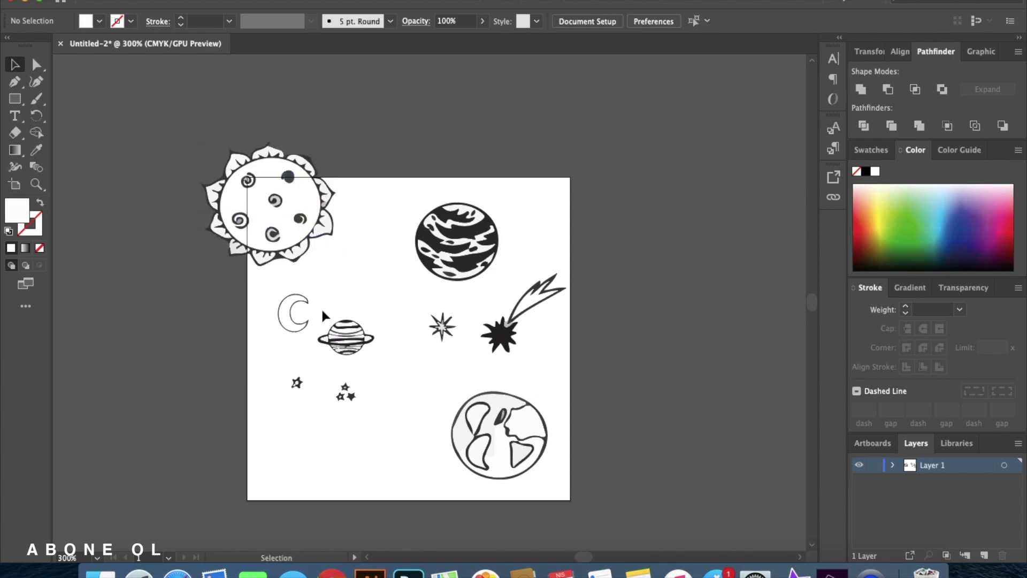
Scale the striped ringed planet up to about twice its size and deselect it
left_click(342, 331)
left_click_drag(375, 355, 443, 417)
left_click(332, 442)
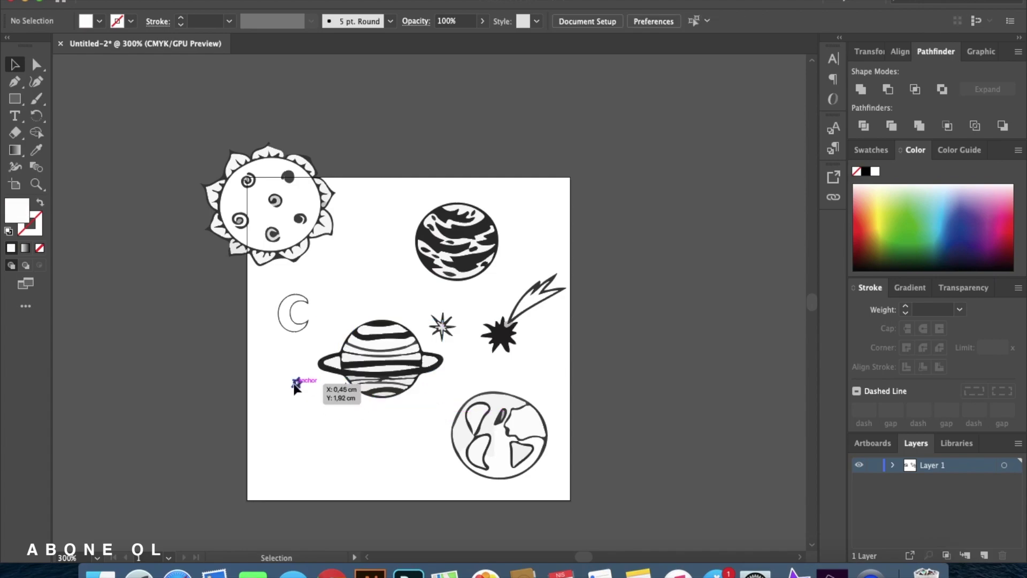
Enlarge the small star and the crescent moon, tilt the moon across the artboard's left edge and place the star beside it
left_click(298, 385)
left_click(298, 331)
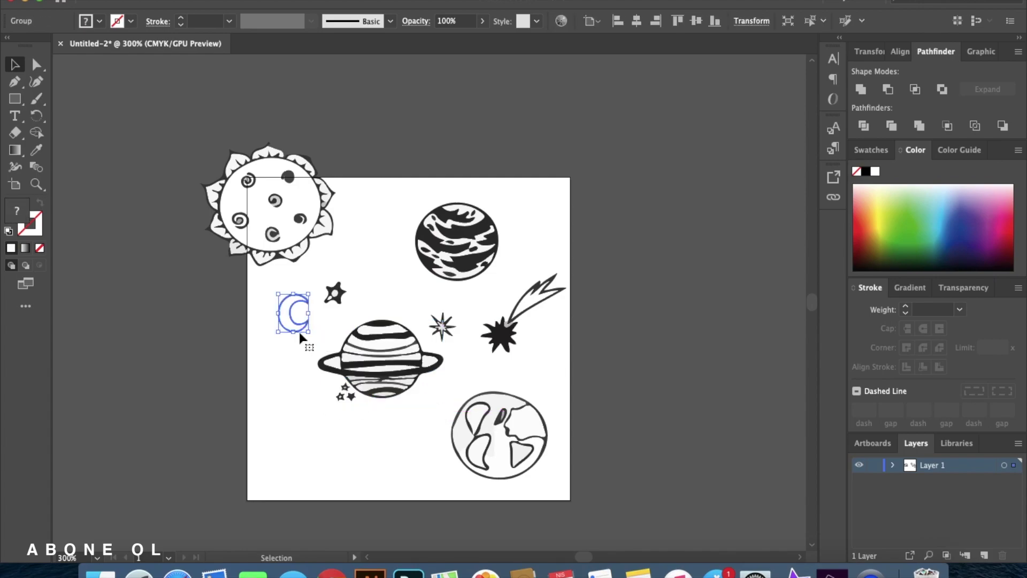
left_click_drag(309, 332, 333, 363)
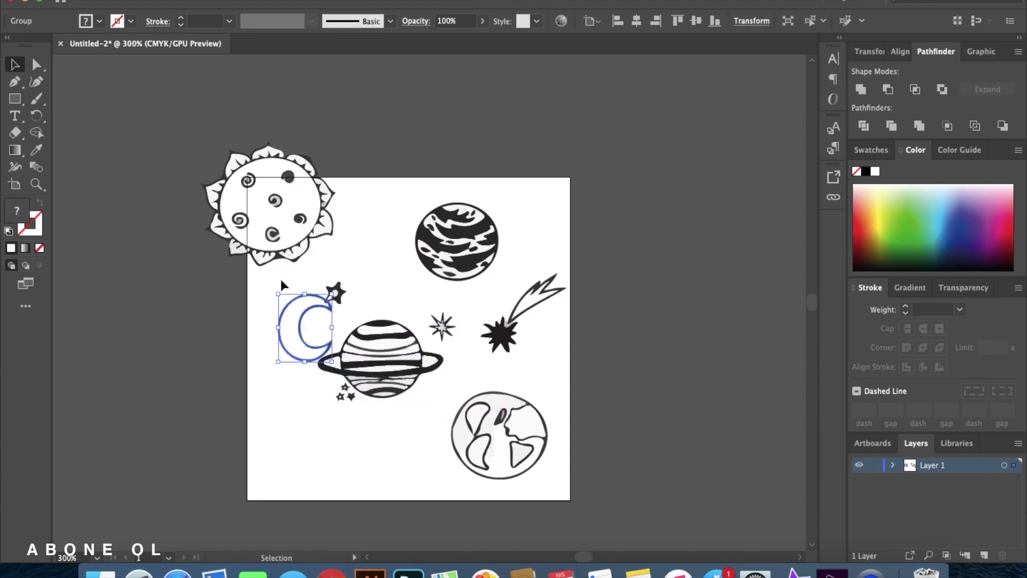
left_click_drag(276, 288, 242, 315)
left_click_drag(314, 344, 249, 351)
left_click_drag(334, 293, 275, 308)
Enlarge the three-star cluster about four times and move it to the artboard's lower left corner
left_click(333, 387)
left_click(342, 397)
left_click_drag(356, 401, 414, 464)
left_click_drag(372, 401, 291, 417)
left_click(374, 428)
Reposition the dark planet slightly up, the eight-pointed star above the comet and the ringed planet a little to the right
left_click_drag(456, 242, 436, 227)
left_click_drag(443, 328, 525, 260)
left_click_drag(381, 364, 407, 360)
Enlarge the comet beyond the artboard's right edge and move the globe planet over the lower right corner
left_click(503, 332)
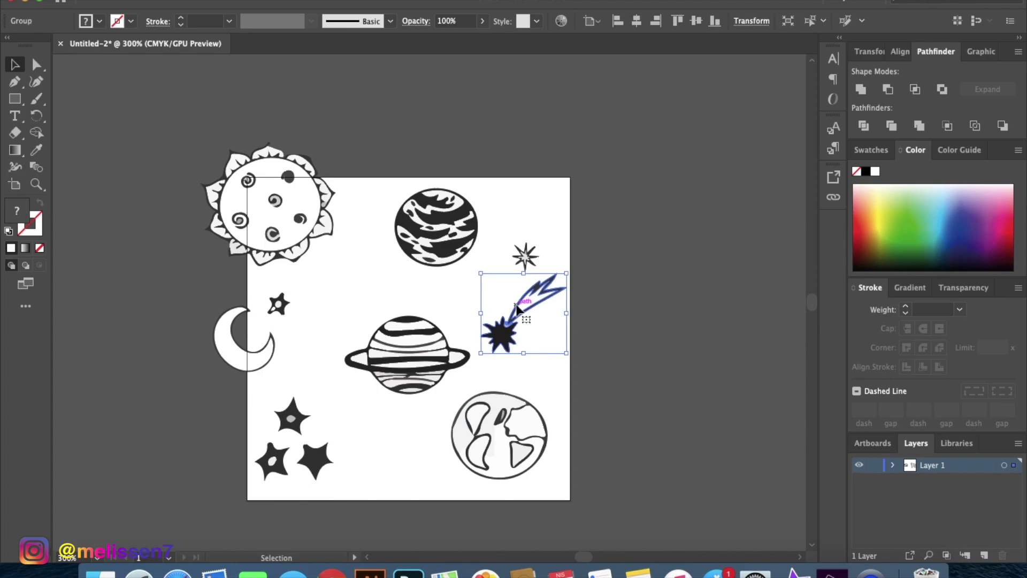
left_click_drag(566, 273, 620, 245)
left_click_drag(497, 428, 530, 469)
left_click(480, 428)
Scale the three-star cluster in the lower left down to about 60% of its size
key("super+minus")
left_click_drag(360, 488, 492, 463)
left_click(484, 404)
left_click_drag(517, 422, 498, 400)
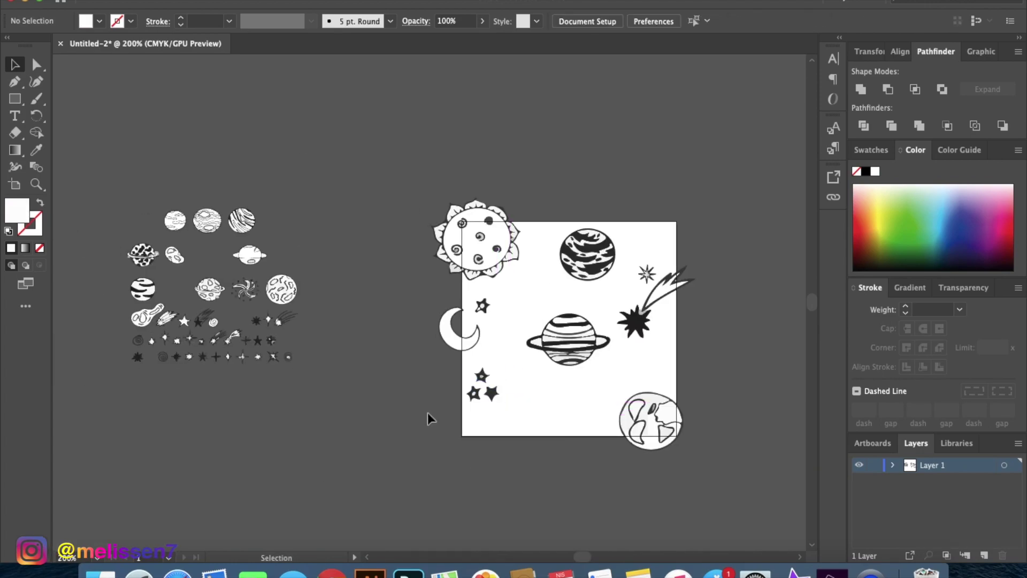
Move the small spiral and the small dark starburst from the source doodles onto the artboard below the ringed planet
key("super+equal")
left_click_drag(132, 346, 751, 431)
left_click_drag(92, 343, 118, 374)
left_click_drag(107, 358, 704, 388)
Move a thin sparkle star from the source doodles onto the artboard, between the moon and the ringed planet
scroll(166, 329, "up", 5)
left_click_drag(326, 406, 240, 277)
scroll(314, 359, "down", 5)
left_click_drag(310, 357, 778, 352)
scroll(777, 352, "right", 8)
left_click(227, 380)
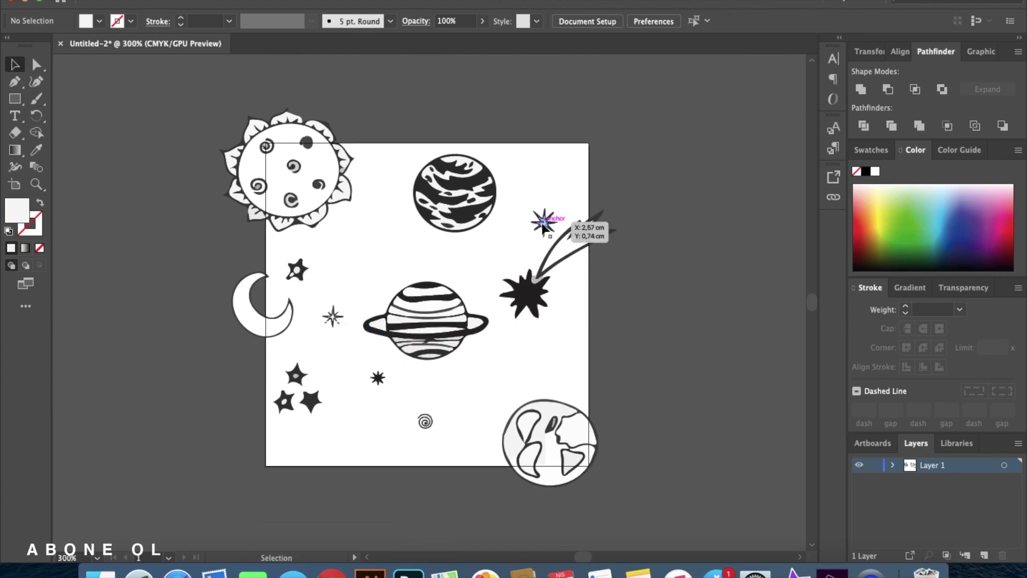
Duplicate the eight-pointed star, the dark starburst, the three-star cluster and the spiral into empty areas around the ringed planet
left_click_drag(543, 227, 392, 270)
left_click_drag(380, 380, 521, 376)
left_click_drag(320, 403, 500, 266)
left_click_drag(427, 420, 340, 438)
Duplicate the sparkle star and the small star on the artboard's right side, and shift the dark planet over the top edge
left_click_drag(334, 318, 548, 342)
left_click_drag(302, 273, 555, 171)
left_click_drag(469, 194, 457, 167)
left_click(497, 211)
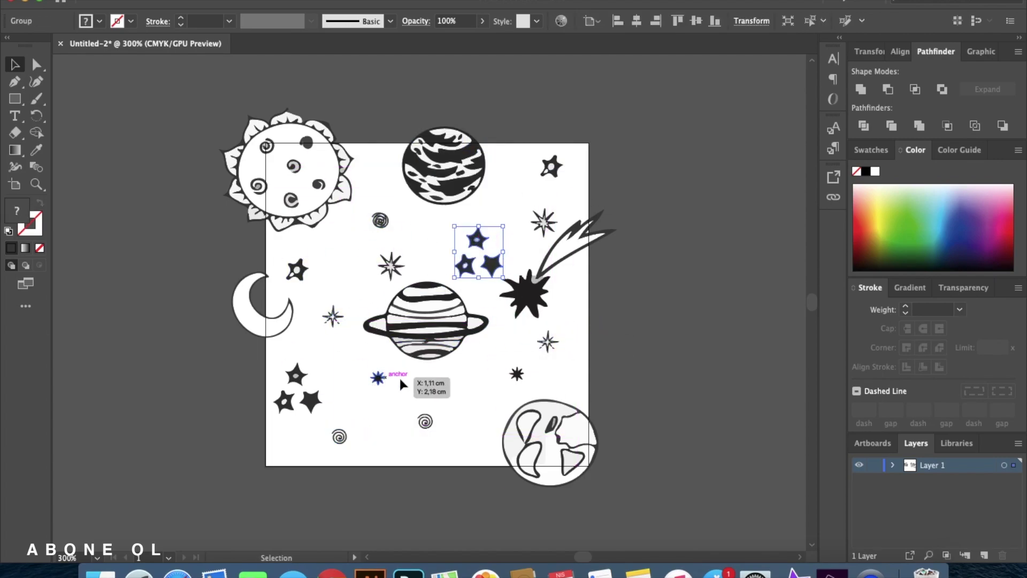
Duplicate the dark starburst into the gap between the sun and the dark planet, and rotate the three-star cluster above the comet
left_click_drag(380, 381, 376, 167)
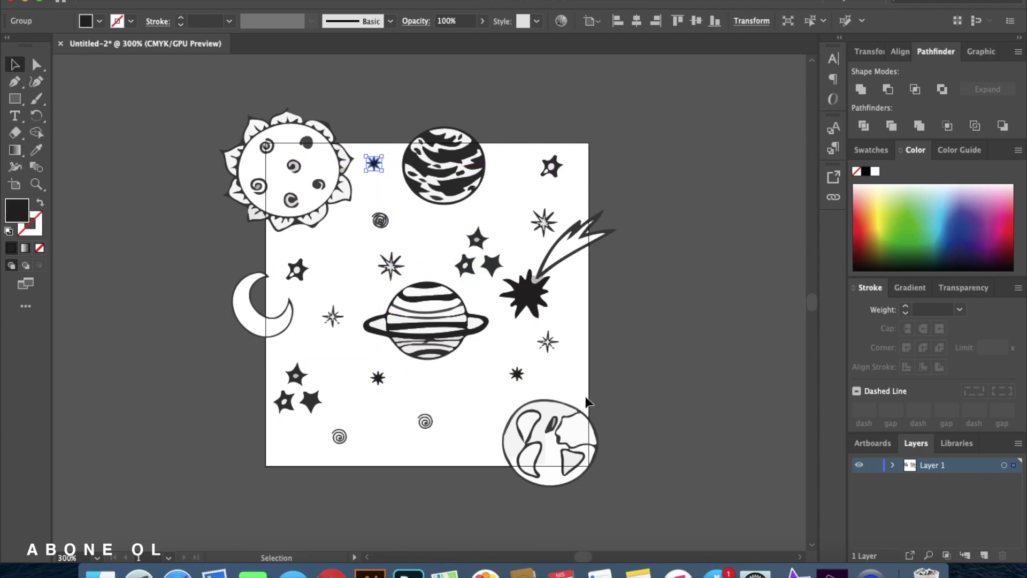
left_click(466, 241)
left_click_drag(442, 233, 438, 245)
Move the eight-pointed star away from the comet's tail and slightly enlarge the star in the artboard's upper-right corner
left_click(546, 341)
left_click(503, 339)
left_click(550, 222)
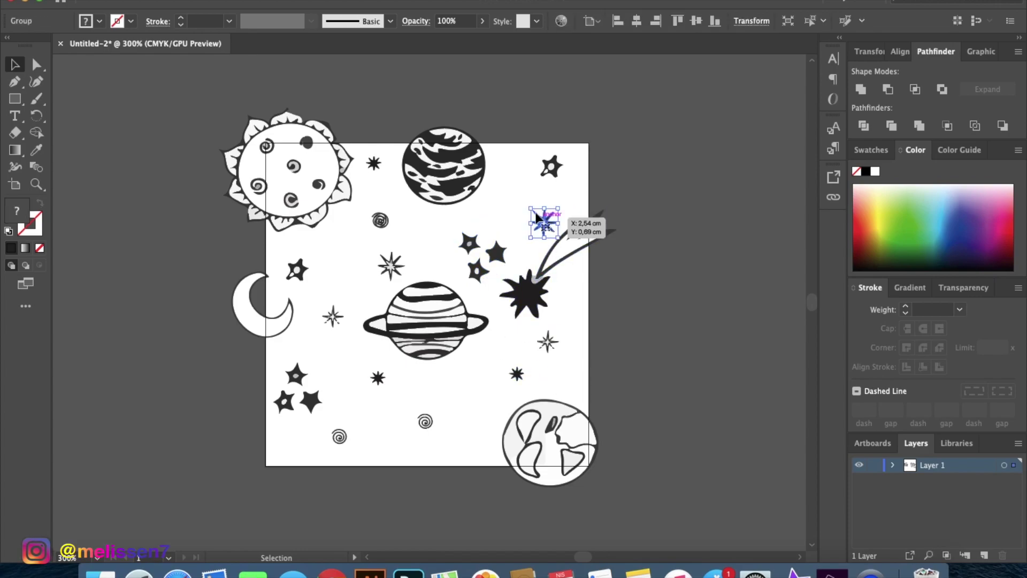
left_click_drag(527, 204, 529, 208)
left_click(551, 167)
left_click_drag(570, 148, 578, 164)
left_click(333, 314)
left_click(370, 370)
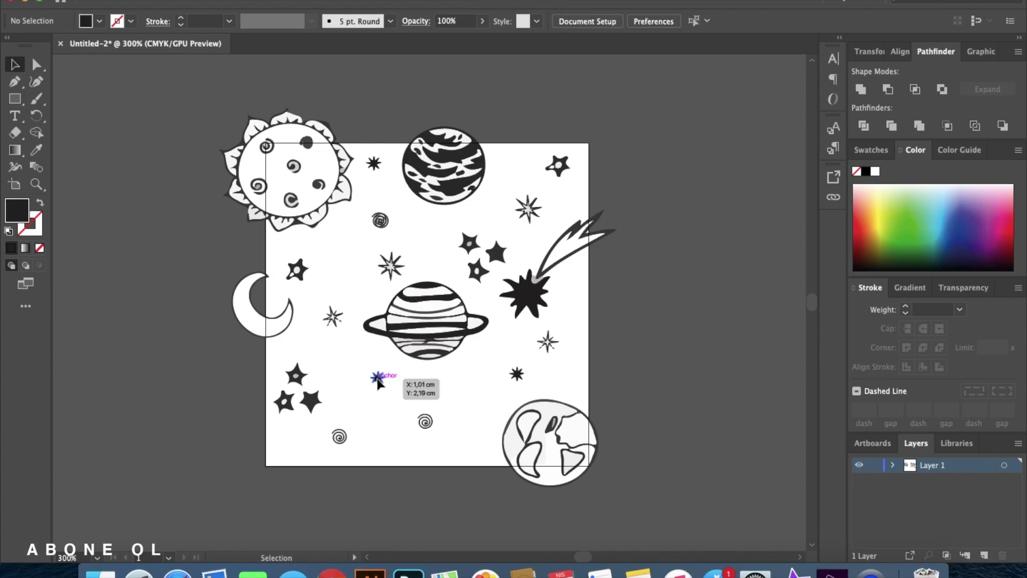
Enlarge the five-pointed star above the moon and shrink the one in the artboard's upper-right corner
left_click(297, 269)
mouse_move(312, 256)
left_mouse_down()
mouse_move(339, 232)
mouse_move(319, 257)
left_mouse_up()
left_click(562, 174)
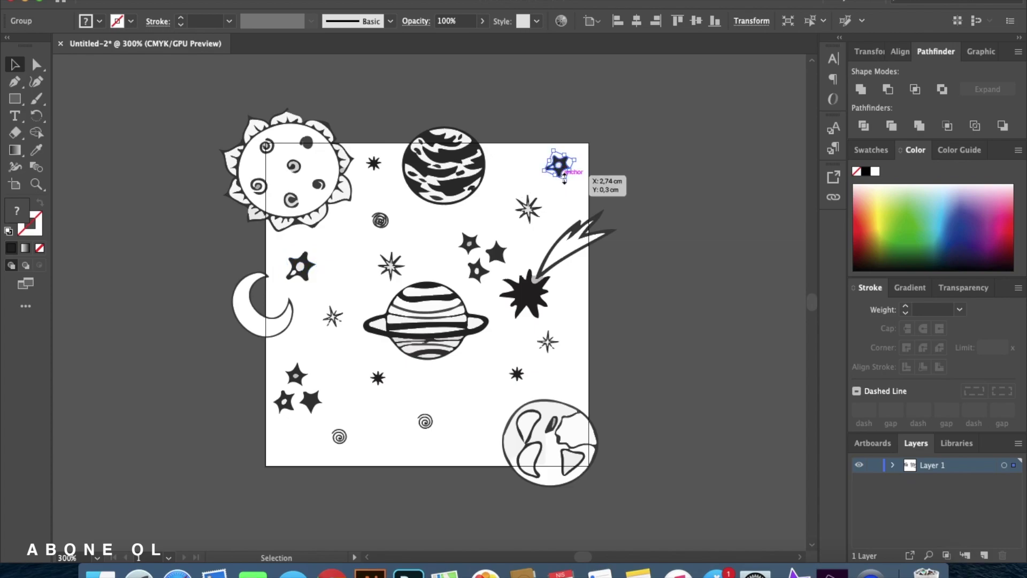
Duplicate the dark starburst four times to form a curved row beneath the ringed planet
left_click_drag(379, 379, 405, 386)
left_click_drag(405, 386, 478, 366)
key("super+z")
left_click(403, 385)
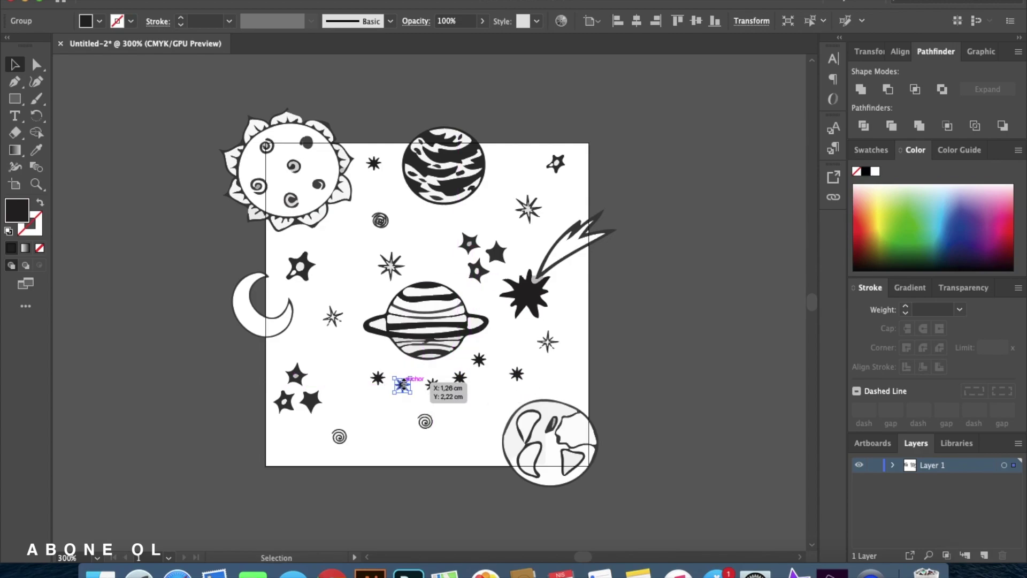
Resize the starbursts in the row beneath the ringed planet so they diminish from large at the left to tiny at the right
scroll(413, 395, "down", 2)
scroll(412, 392, "up", 6)
left_click(274, 356)
left_click_drag(246, 328, 193, 278)
left_click(348, 393)
left_click_drag(342, 356, 318, 333)
left_click(487, 393)
left_click(574, 369)
left_click_drag(571, 327, 590, 345)
left_click(668, 292)
left_click_drag(648, 255, 689, 294)
left_click(697, 394)
Delete the separate dark starburst above the Earth and move the lower middle spiral into its place
scroll(696, 394, "down", 2)
scroll(695, 390, "down", 3)
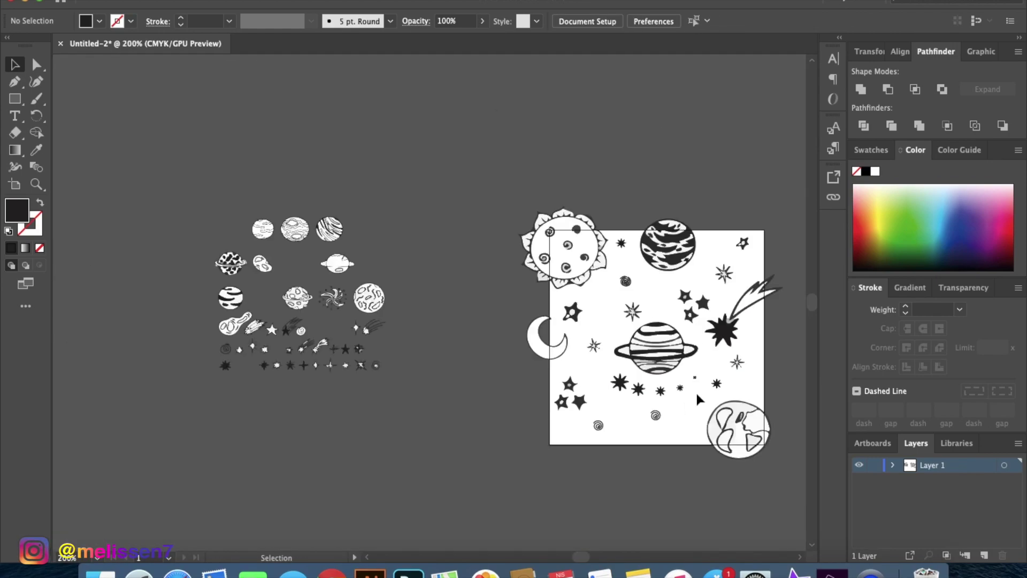
scroll(500, 444, "right", 5)
scroll(499, 445, "up", 2)
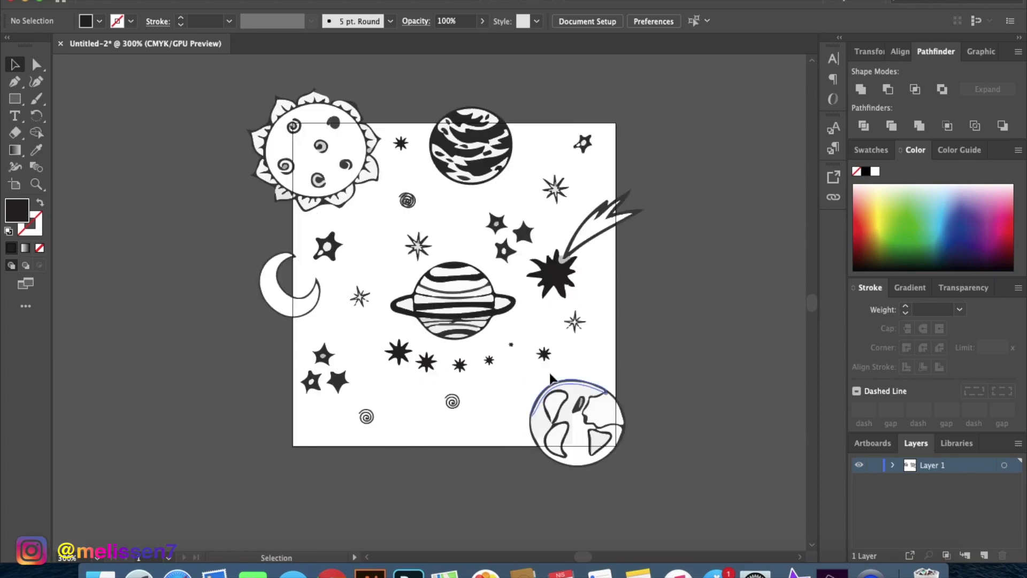
left_click(543, 354)
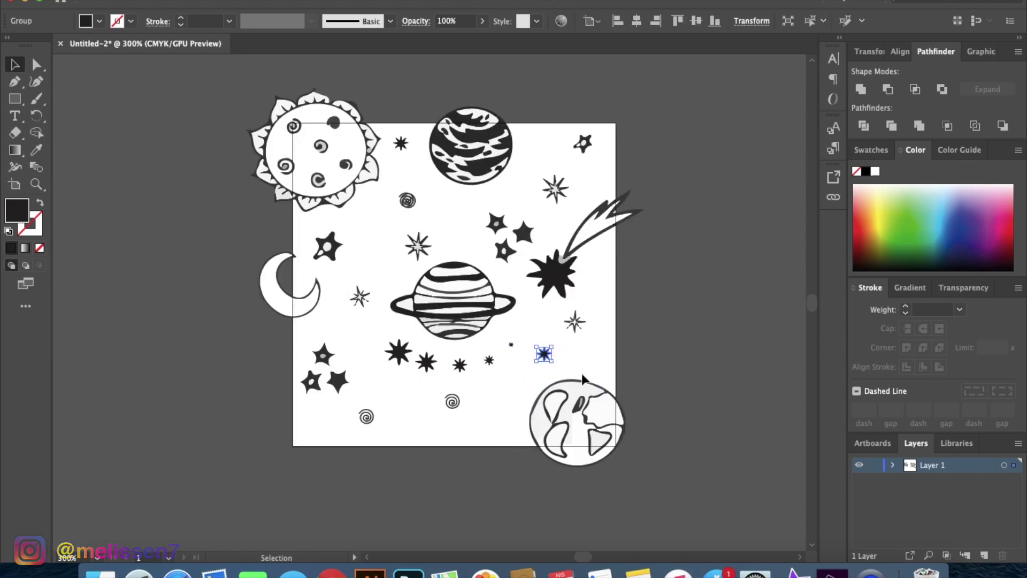
key("Delete")
left_click_drag(452, 401, 543, 362)
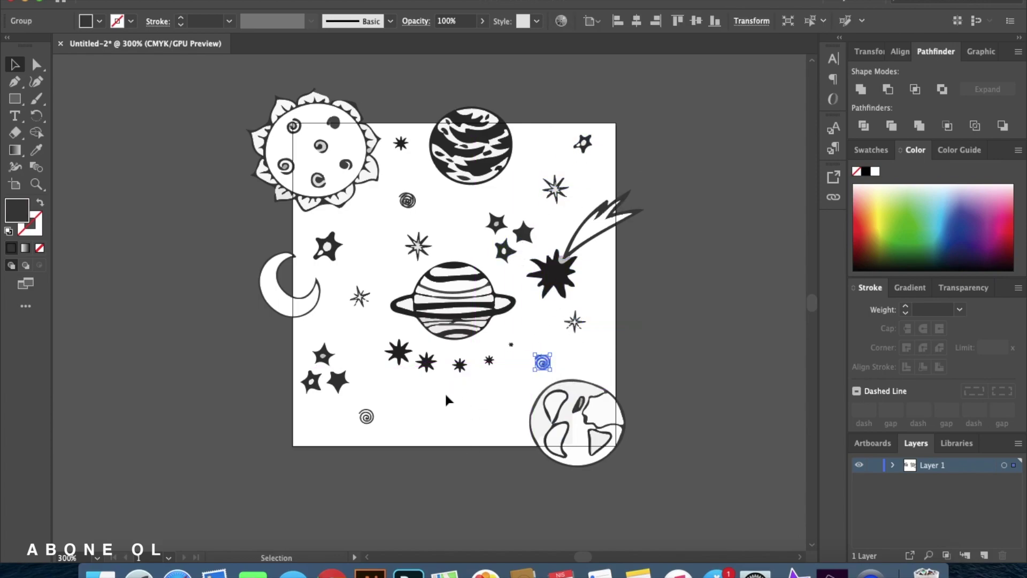
Shrink the eight-pointed star above the ringed planet and enlarge the spiral beside the sun
scroll(442, 396, "down", 1)
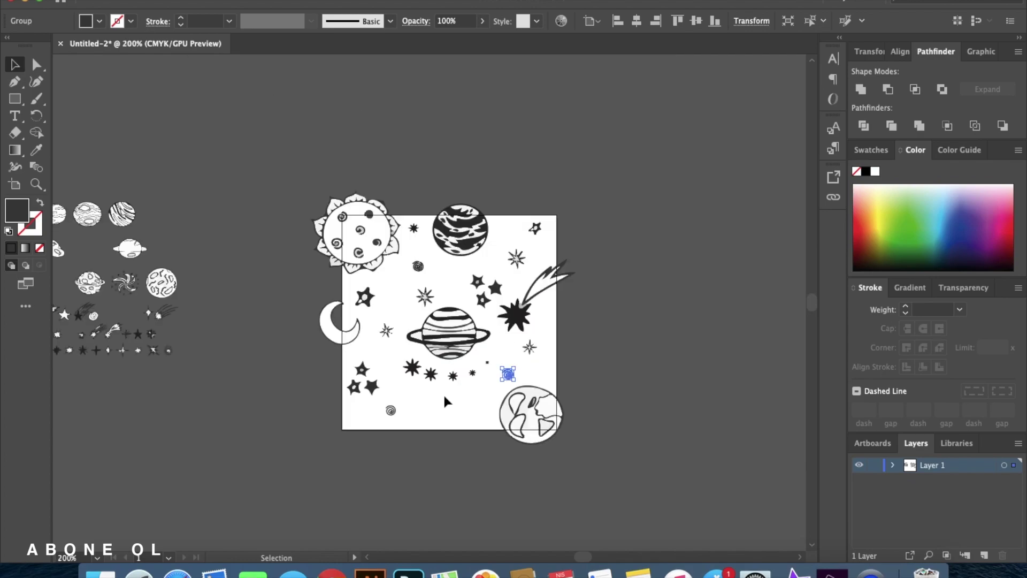
key("super+plus")
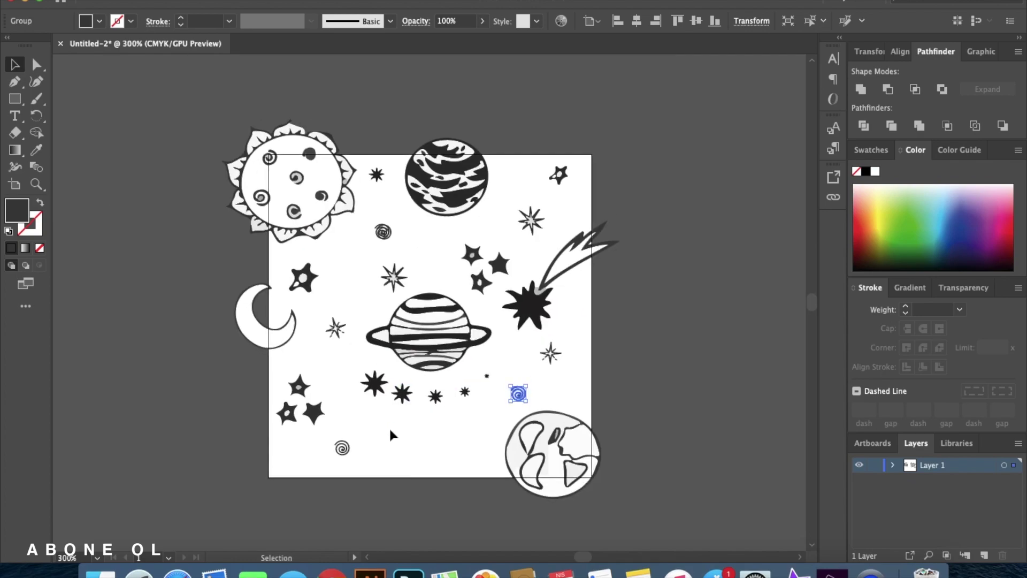
left_click(394, 278)
left_click_drag(378, 262, 394, 280)
left_click_drag(401, 287, 384, 278)
left_click_drag(383, 232, 417, 256)
left_click_drag(409, 248, 391, 232)
left_click_drag(385, 278, 374, 283)
Enlarge the spiral near the artboard's lower edge and shrink the spiral above the Earth
left_click(343, 448)
left_click_drag(350, 440, 386, 416)
left_click_drag(380, 411, 378, 454)
left_click(517, 393)
scroll(506, 380, "up", 3)
left_click_drag(535, 403, 466, 426)
left_click(430, 431)
Lower the star in the artboard's upper-right area, nudge the dark planet, and place the Earth over the lower-right corner
scroll(430, 431, "down", 4)
scroll(430, 431, "up", 1)
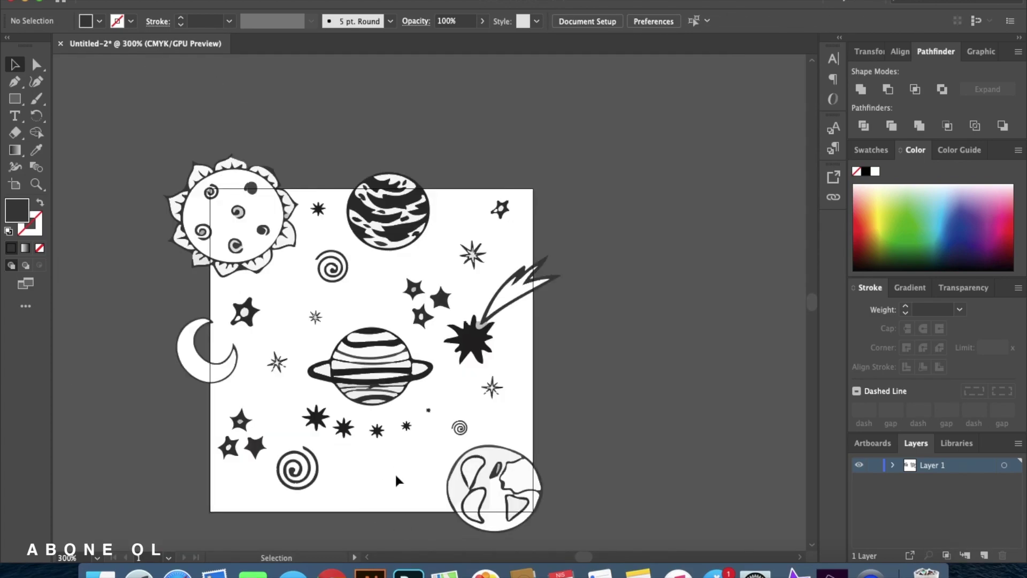
left_click_drag(486, 517, 436, 518)
left_click(549, 513)
left_click_drag(500, 209, 514, 231)
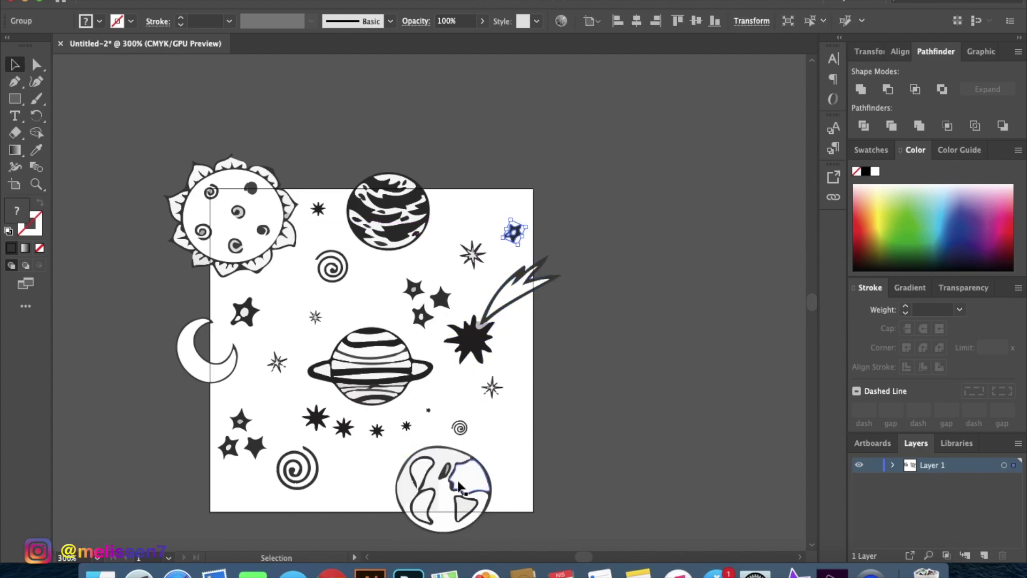
left_click_drag(458, 487, 474, 491)
left_click(628, 477)
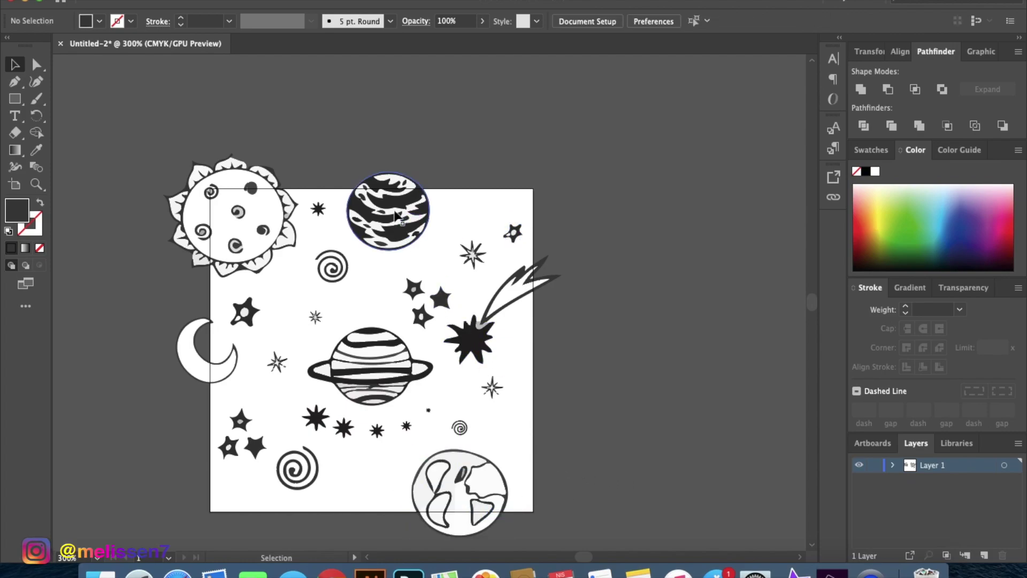
left_click_drag(415, 216, 411, 217)
left_click(572, 276)
left_click(567, 454)
left_click_drag(463, 490, 522, 489)
Enlarge the lower spiral further and center it in the empty space below the starburst row
left_click_drag(297, 469, 369, 479)
left_click_drag(349, 457, 328, 434)
left_click_drag(381, 420, 404, 429)
left_click_drag(360, 468, 330, 475)
left_click(398, 460)
Shift the lower-left three-star cluster and the moon slightly downward
left_click_drag(242, 422, 243, 432)
left_click_drag(225, 369, 220, 390)
left_click(286, 396)
Select the sun and the dark planet on the artboard's top edge and open the Move transform settings for them
scroll(349, 359, "up", 1)
scroll(349, 360, "down", 2)
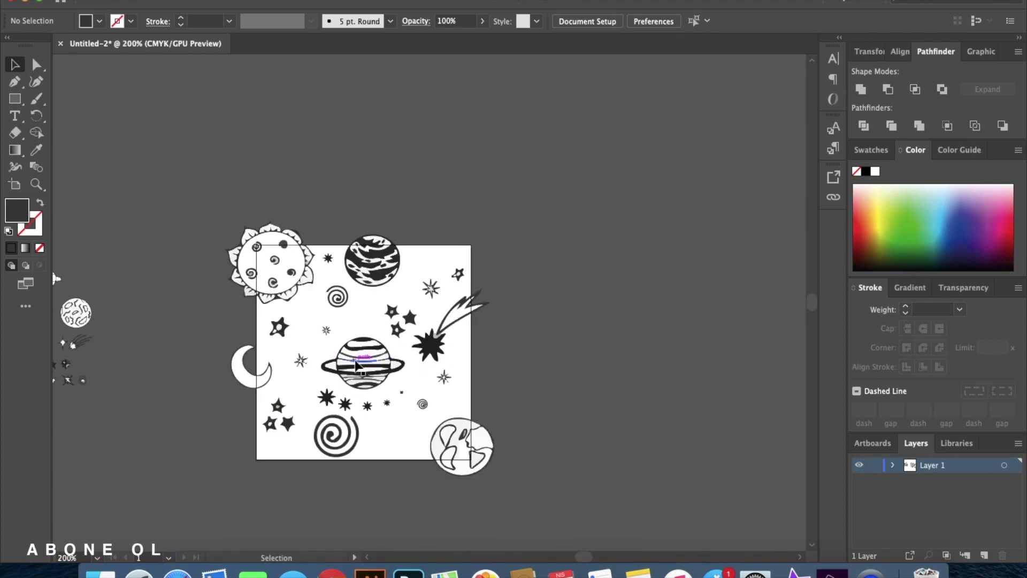
scroll(355, 364, "up", 1)
scroll(355, 364, "down", 1)
scroll(356, 365, "up", 1)
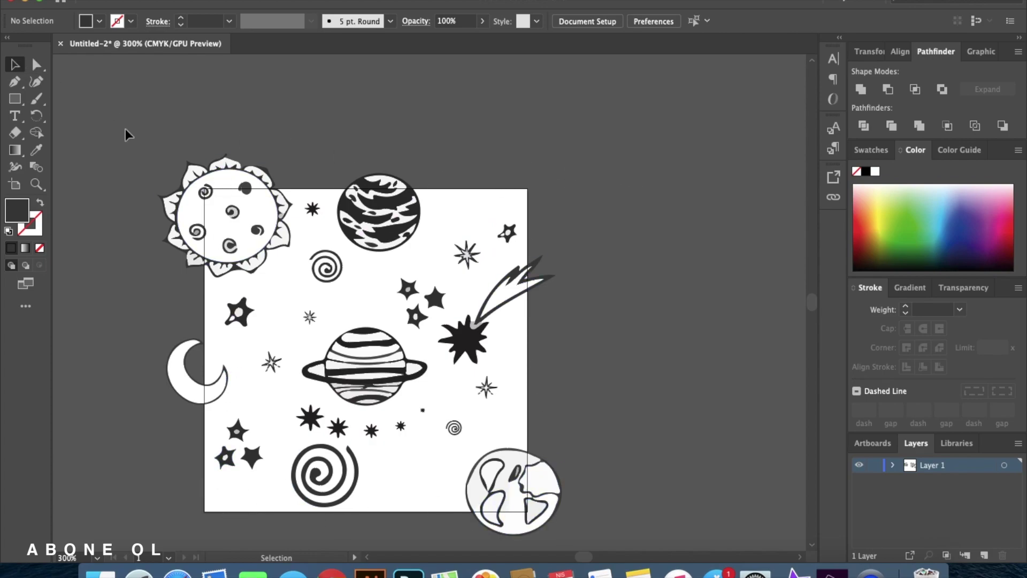
left_click_drag(572, 188, 572, 187)
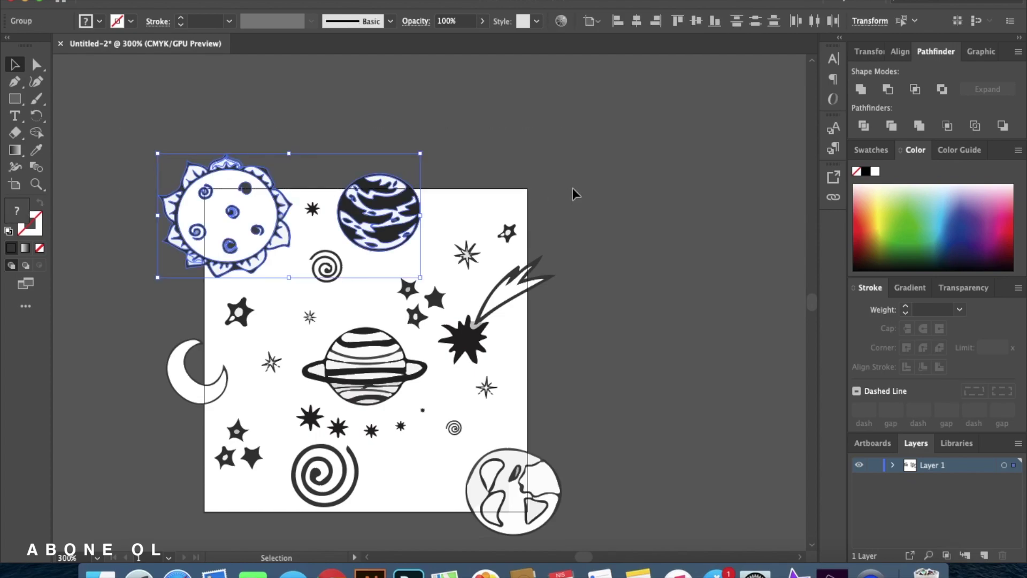
right_click(378, 185)
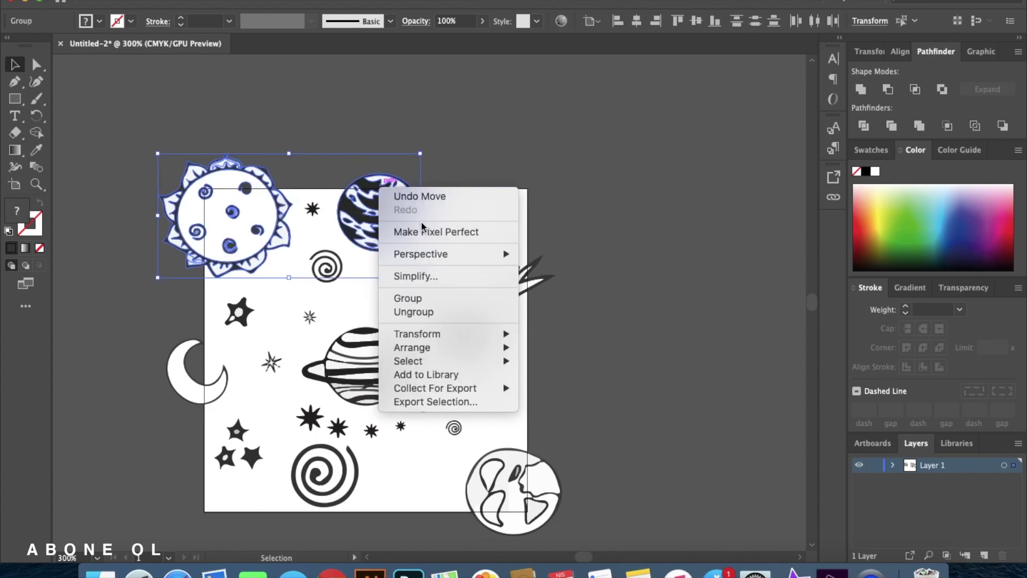
mouse_move(485, 338)
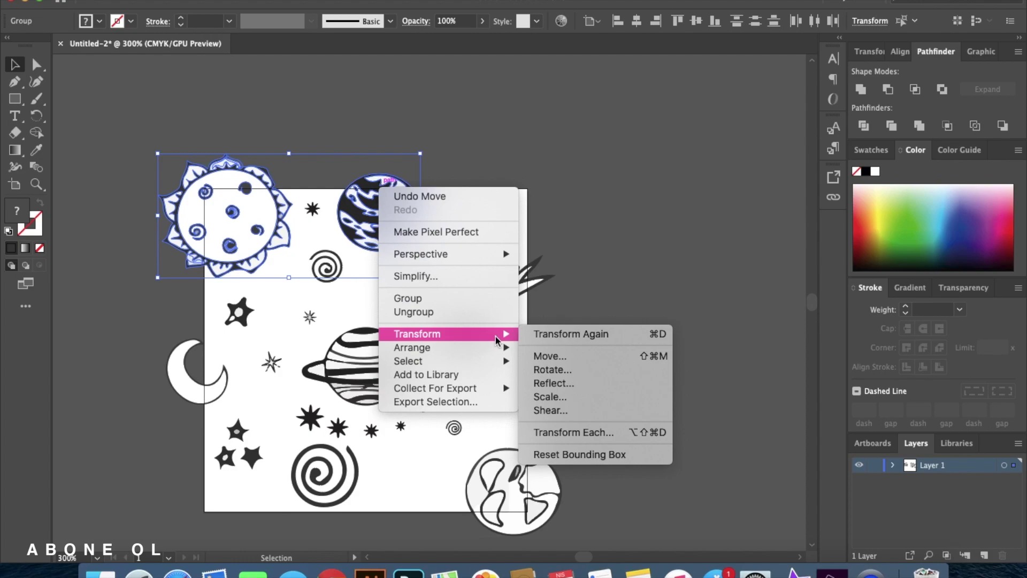
left_click(567, 355)
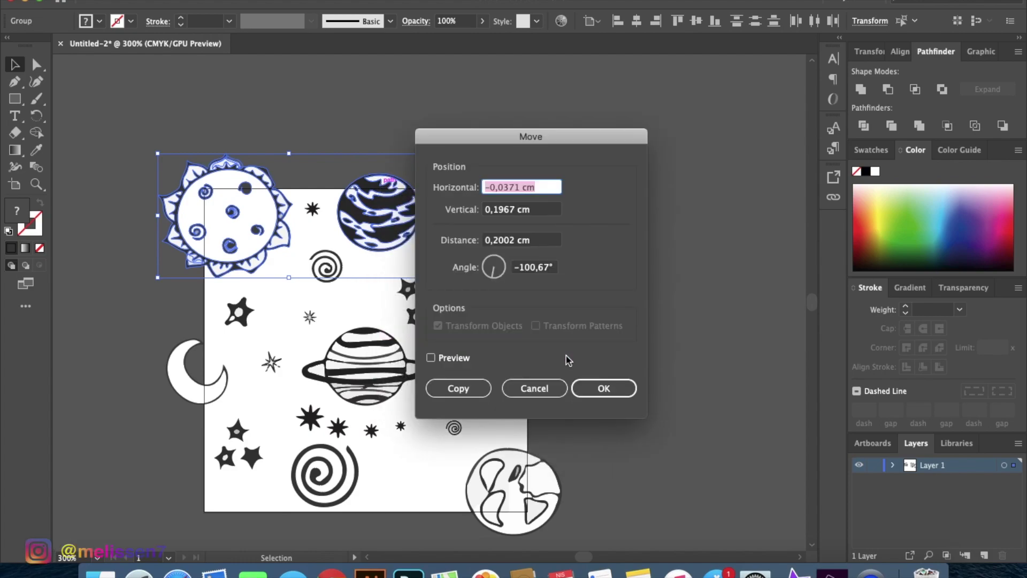
Try offsetting the sun and dark planet by -3 cm horizontally and 0 cm vertically, with the preview on
double_click(497, 211)
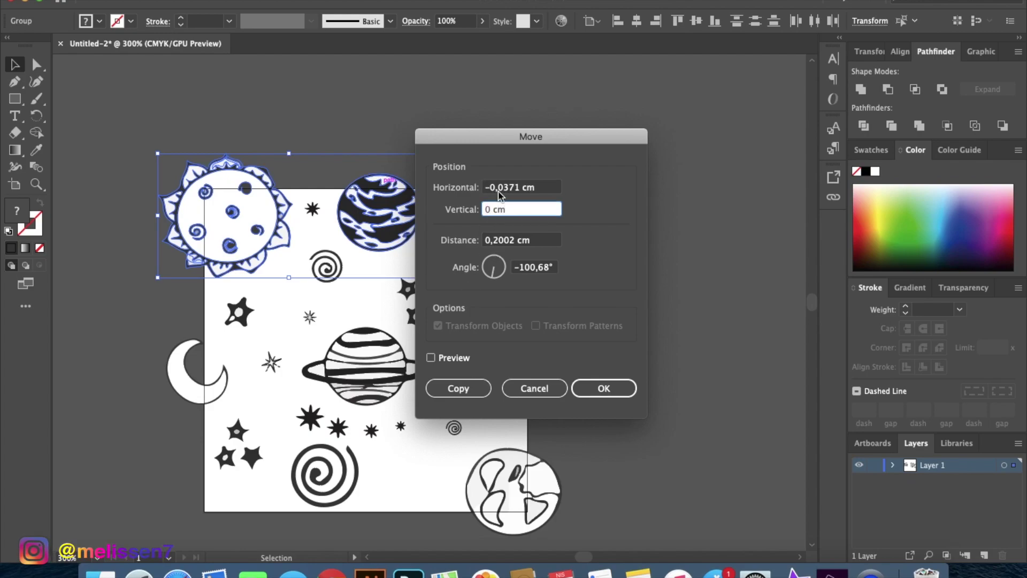
double_click(499, 189)
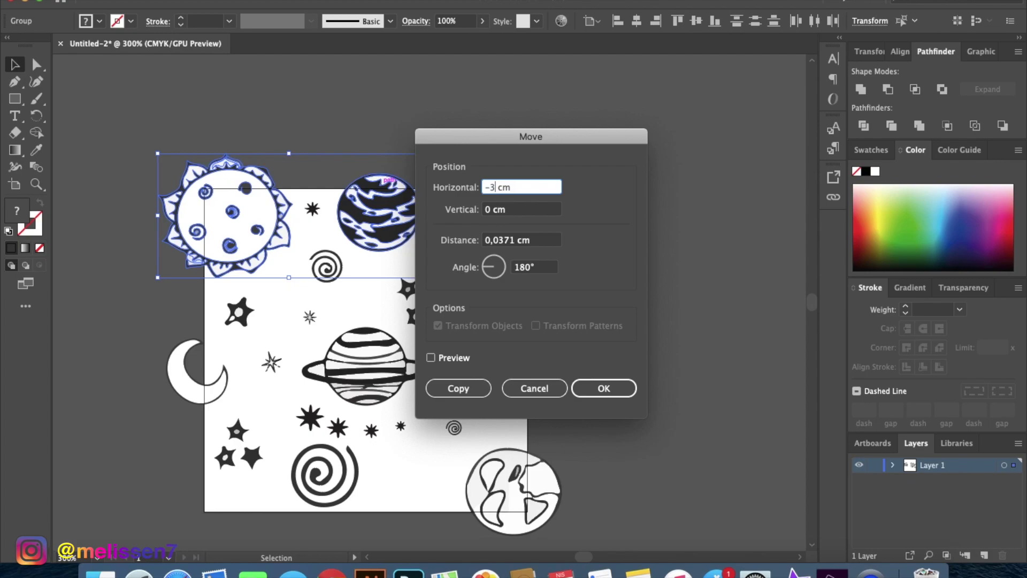
type("-3")
left_click(432, 357)
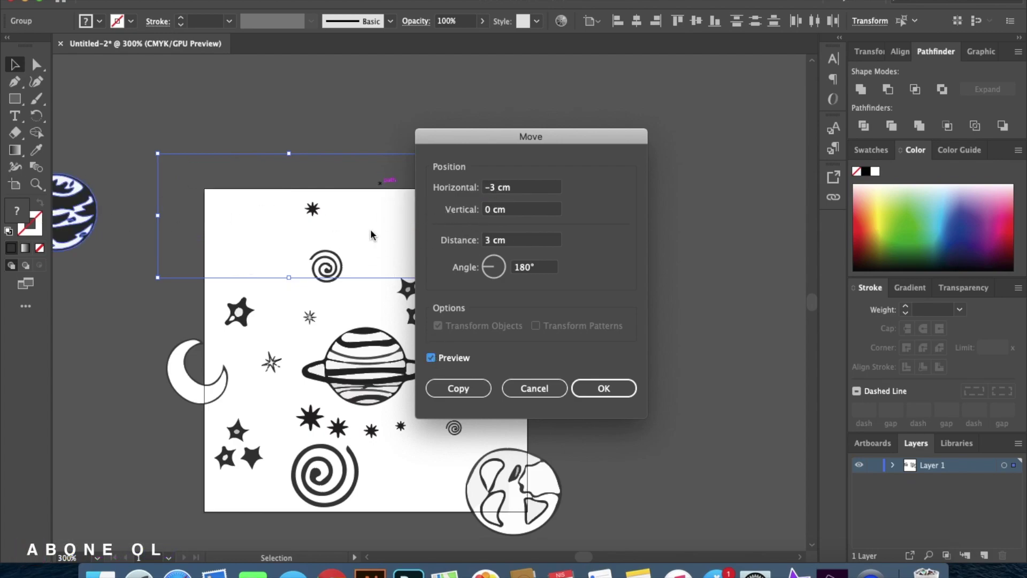
Set the offset to 0 cm horizontal and 3 cm vertical, check the preview, and create copies of the sun and dark planet there
left_click(489, 187)
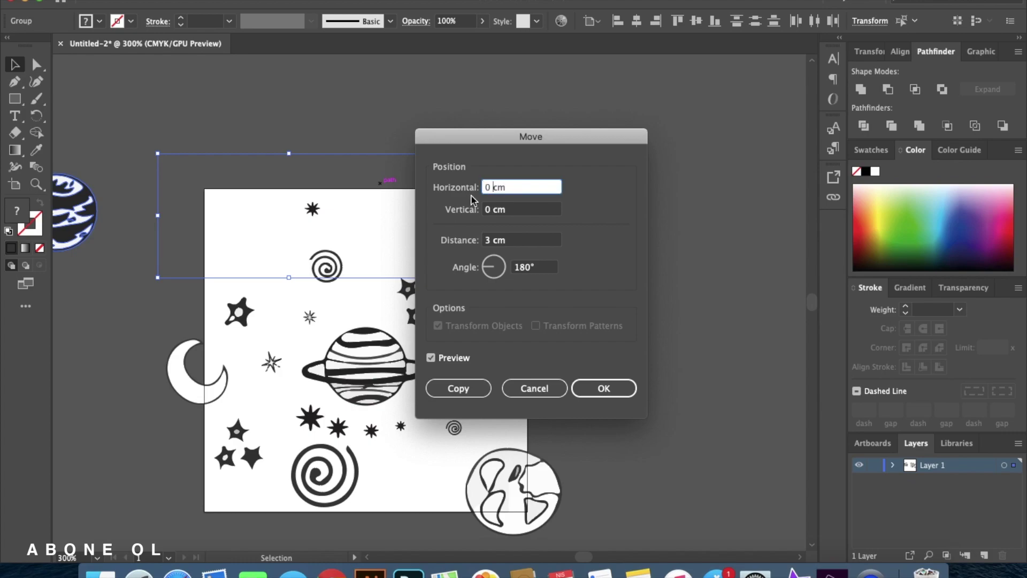
left_click(487, 211)
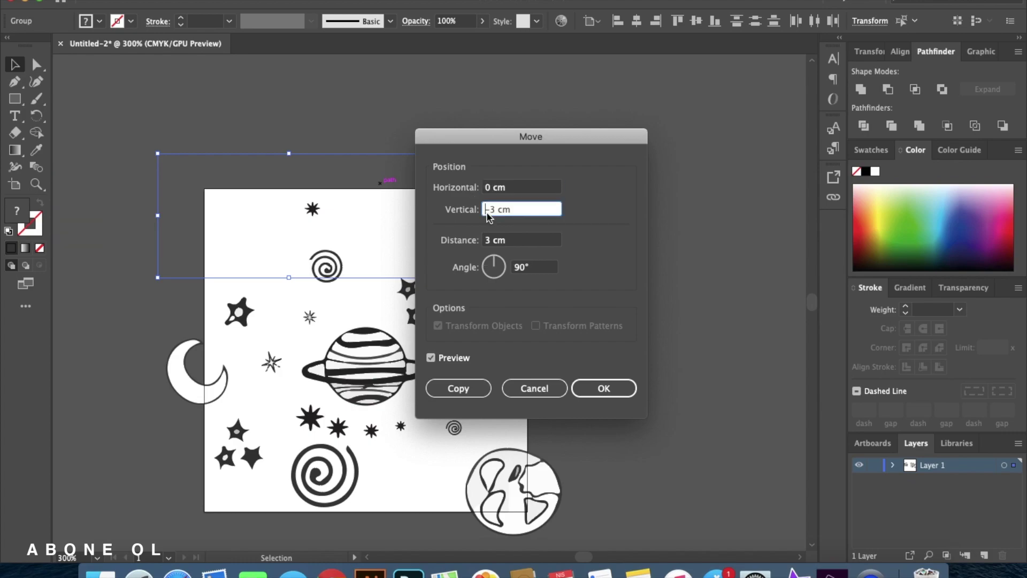
left_click_drag(487, 212, 490, 213)
left_click(437, 356)
left_click(437, 356)
left_click(437, 356)
left_click(437, 355)
left_click(437, 357)
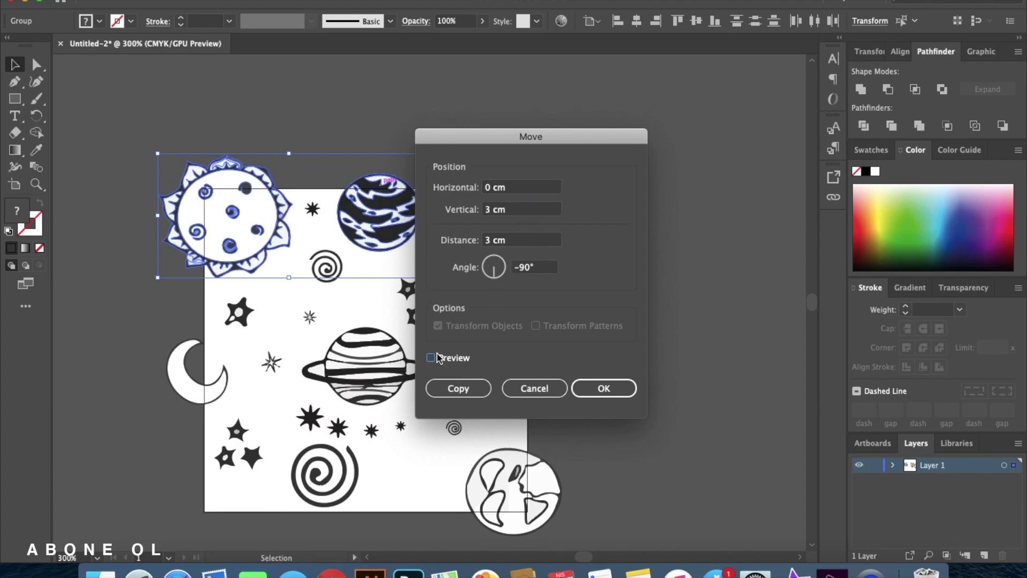
left_click(437, 357)
left_click(437, 357)
left_click(437, 358)
left_click(437, 357)
left_click(455, 384)
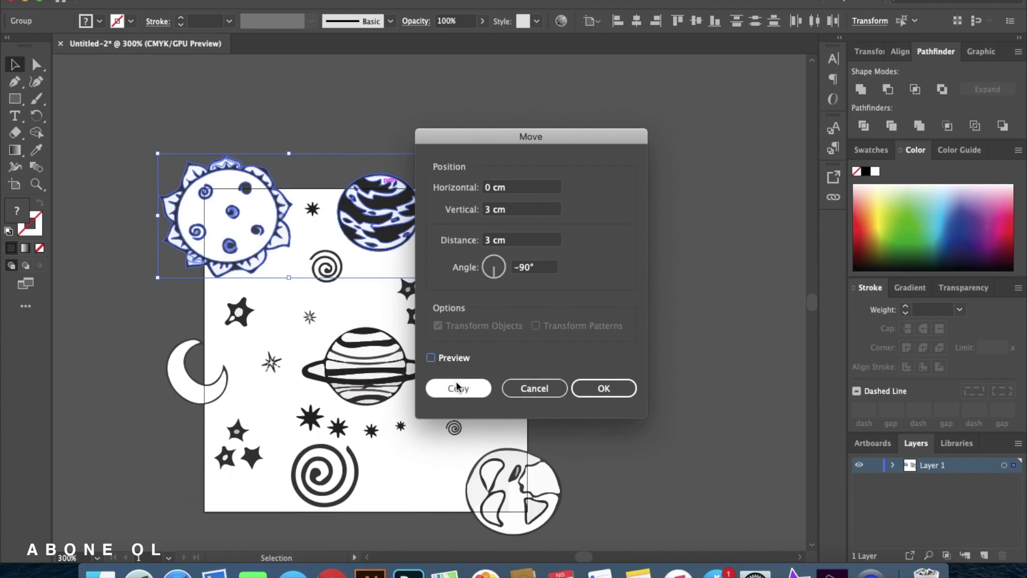
left_click(431, 358)
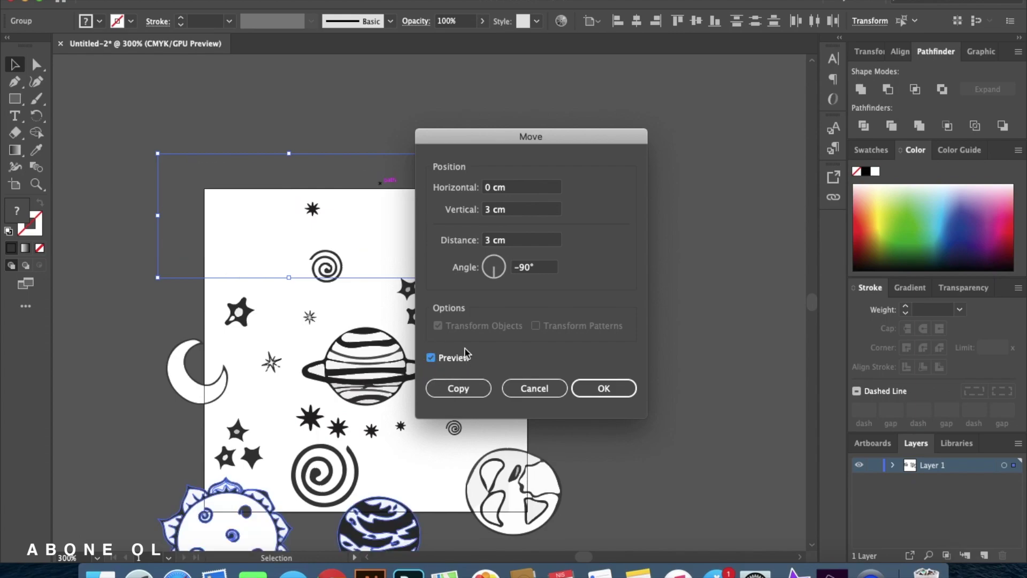
left_click(466, 389)
left_click(573, 386)
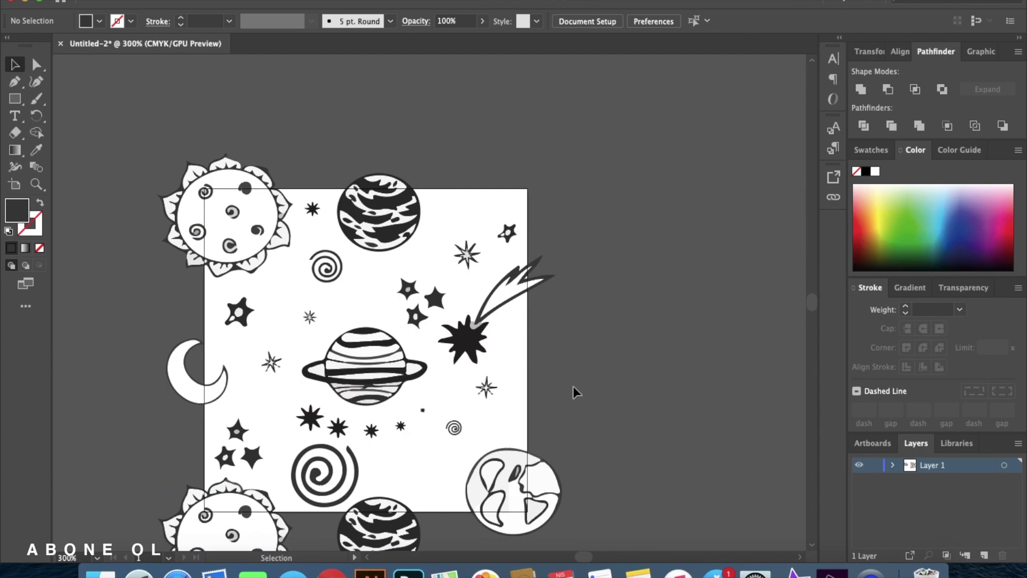
Shift the small spiral up beside the sparkle star and move the Earth fully inside the artboard's lower-right corner
scroll(572, 385, "down", 3)
scroll(213, 335, "down", 2)
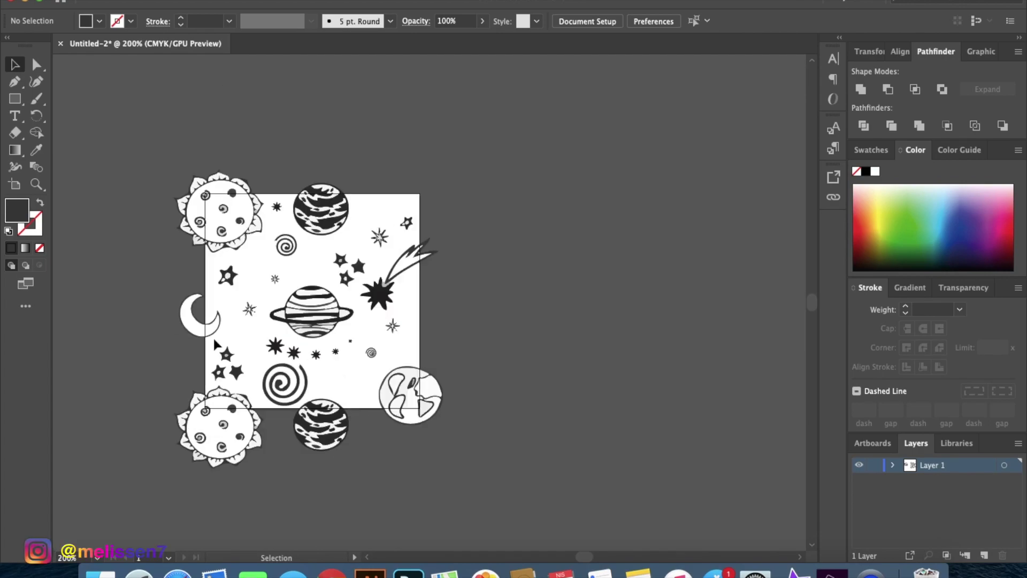
left_click_drag(375, 356, 367, 327)
left_click(412, 396)
left_click_drag(403, 390, 369, 367)
left_click(518, 380)
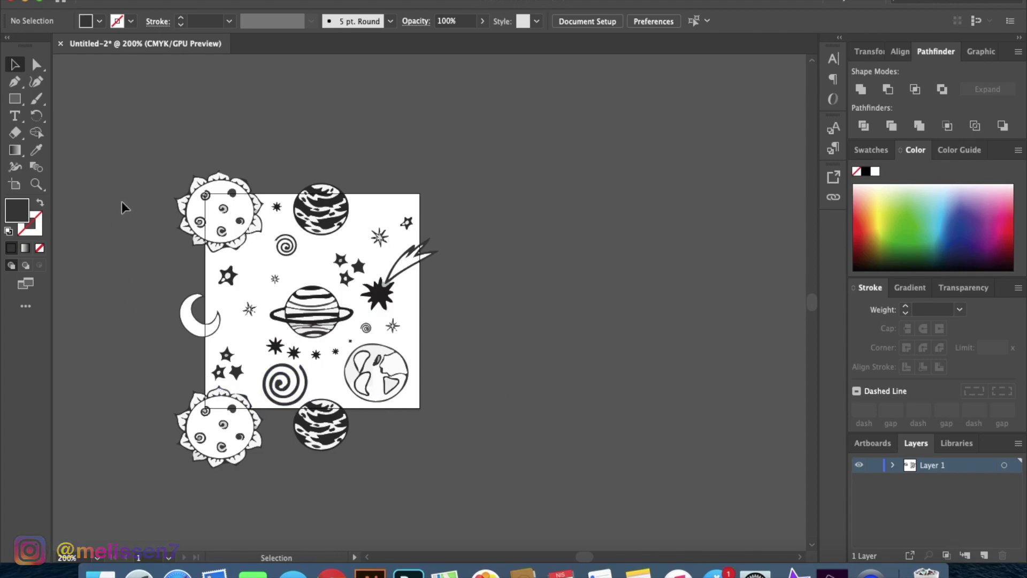
Copy the two suns and the moon on the artboard's left edge with an offset of 3 cm horizontally and 0 cm vertically
left_click_drag(124, 129, 207, 482)
right_click(209, 449)
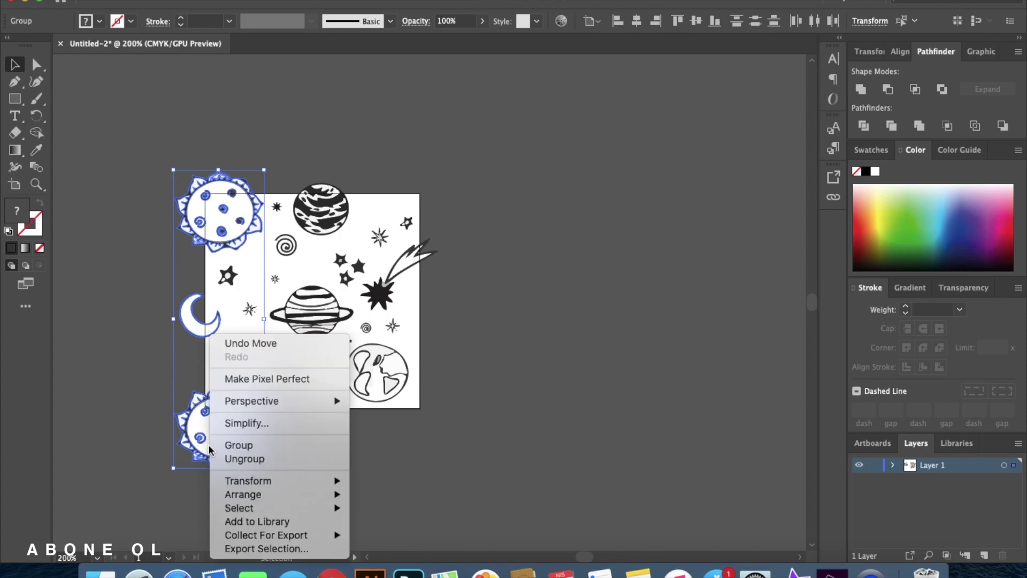
mouse_move(320, 481)
left_click(409, 452)
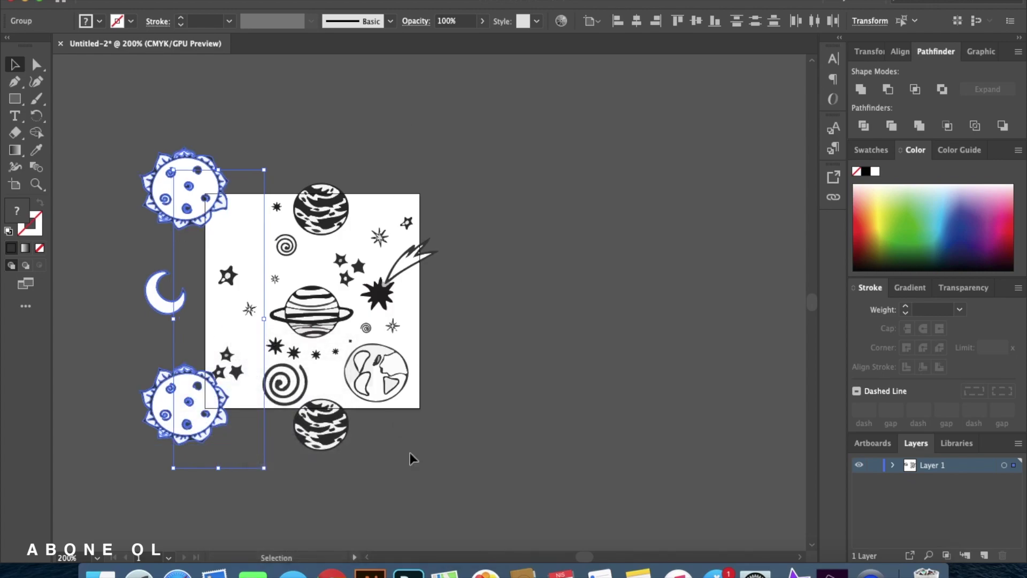
left_click(502, 209)
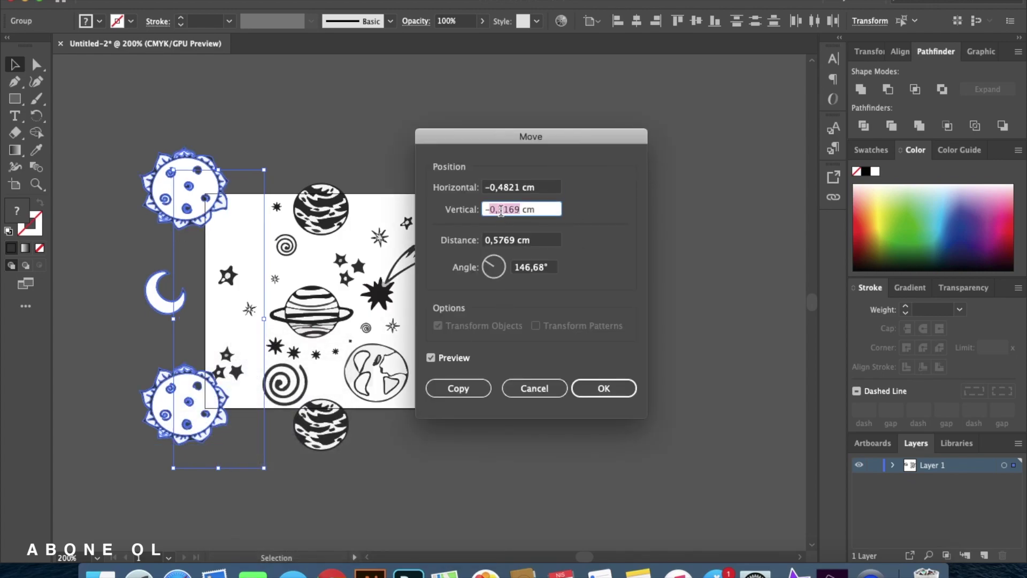
left_click(515, 188)
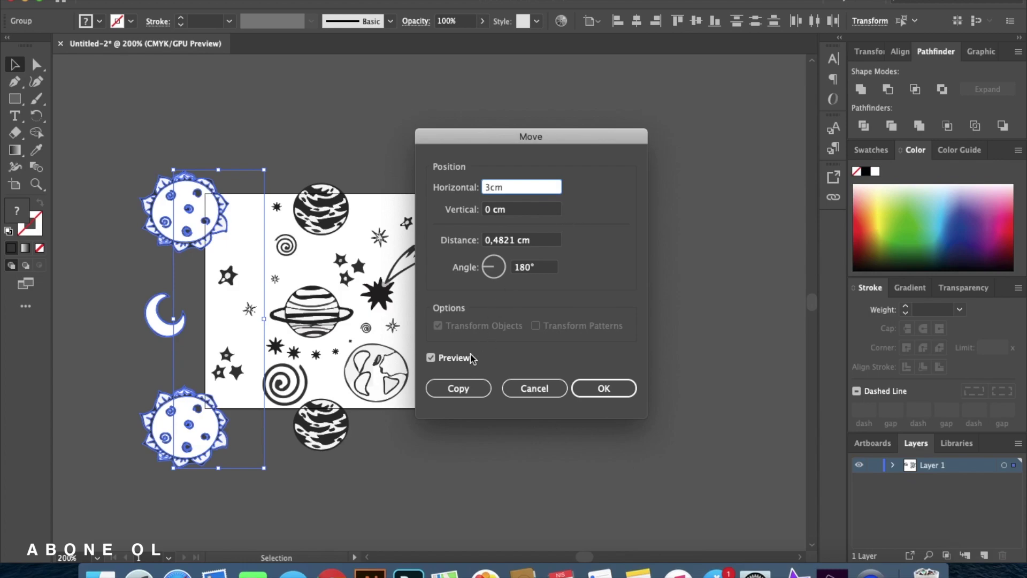
left_click(433, 361)
left_click(433, 362)
left_click(452, 389)
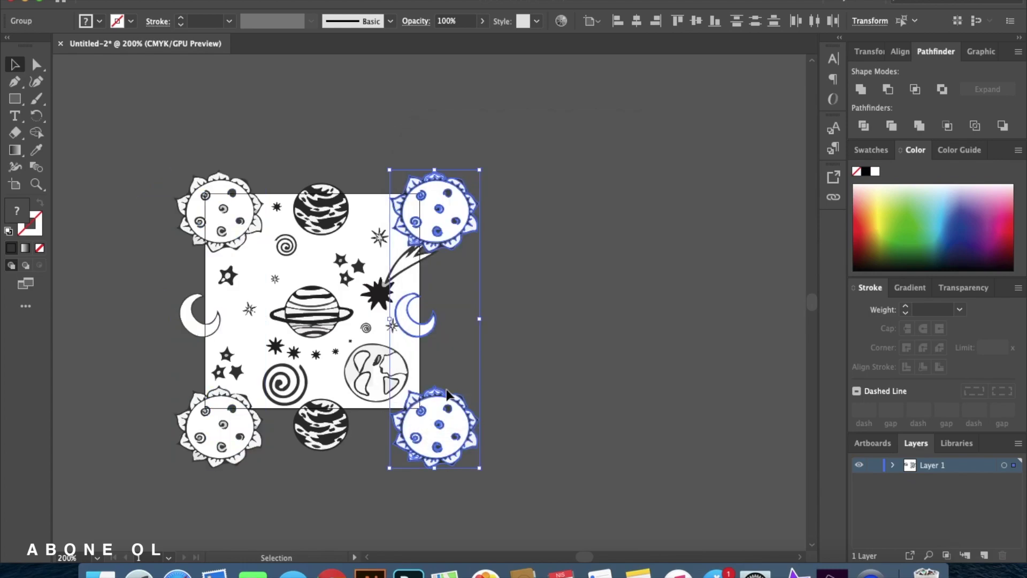
left_click(515, 369)
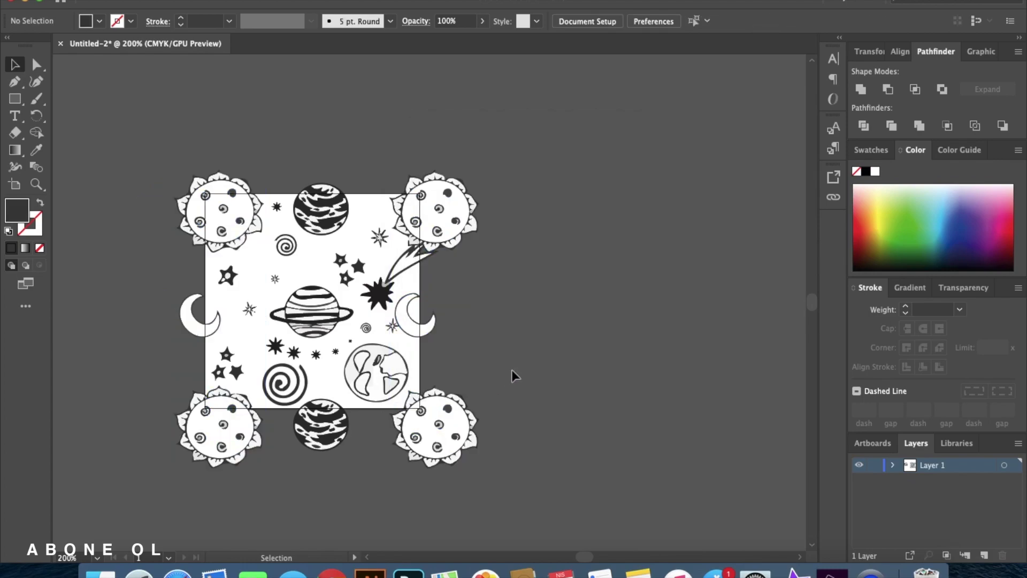
Scale down the shooting star near the right edge so its tail clears the upper-right sun but still crosses the edge
left_click(376, 284)
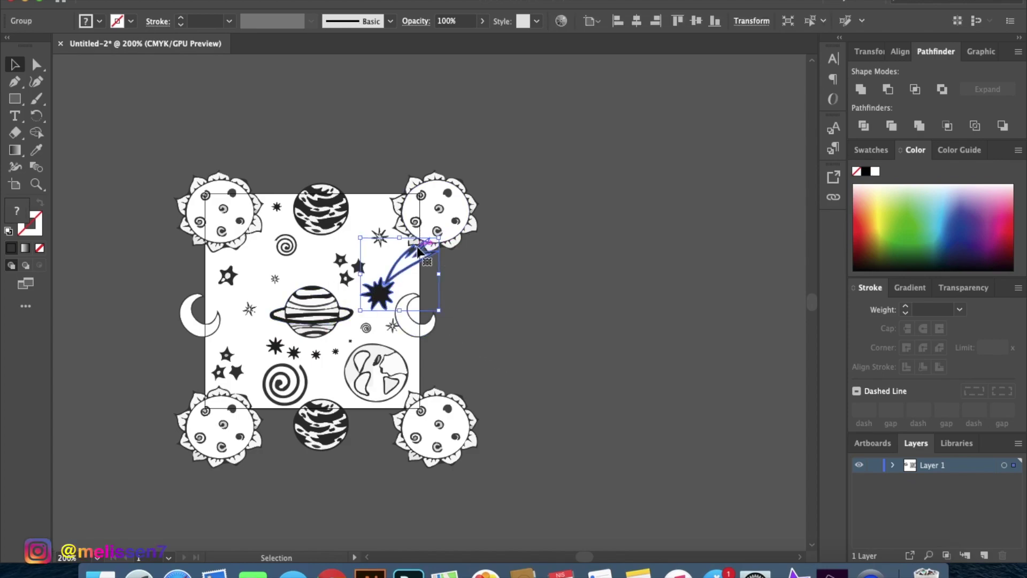
scroll(419, 251, "up", 5)
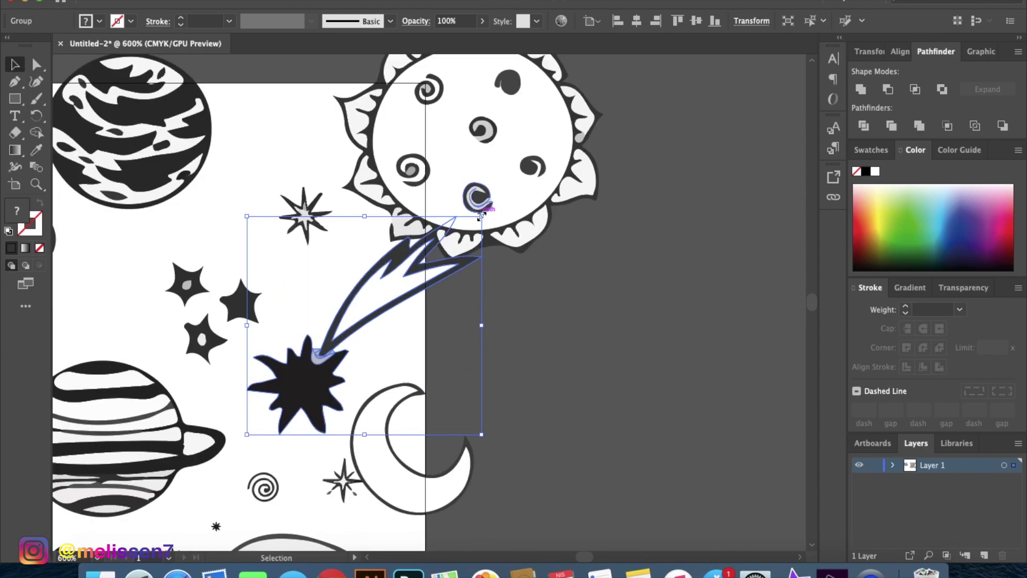
left_click_drag(482, 216, 441, 251)
left_click(569, 335)
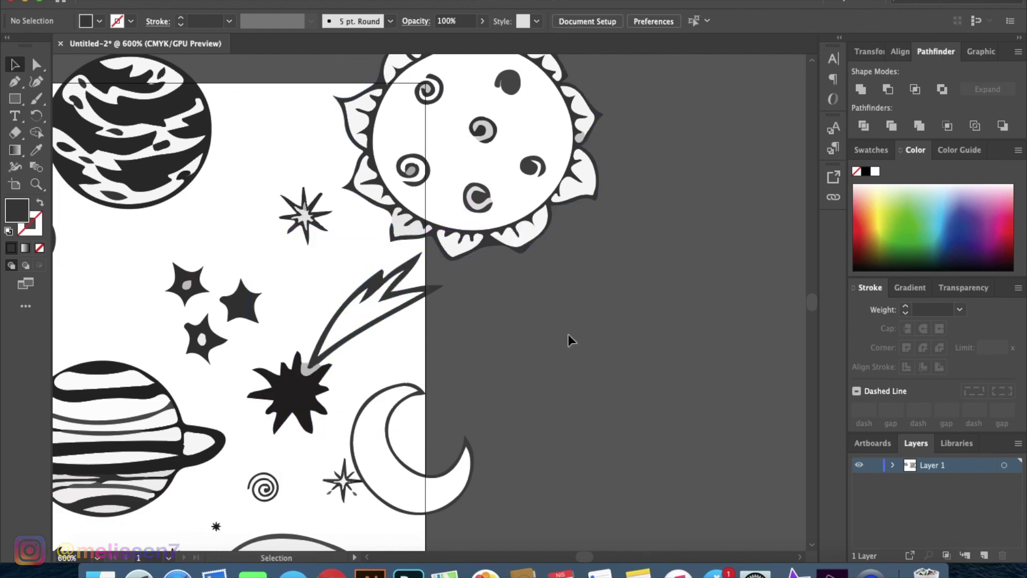
Select the two suns, the shooting star and the moon crossing the artboard's right edge and open the Move transform settings
scroll(568, 334, "down", 5)
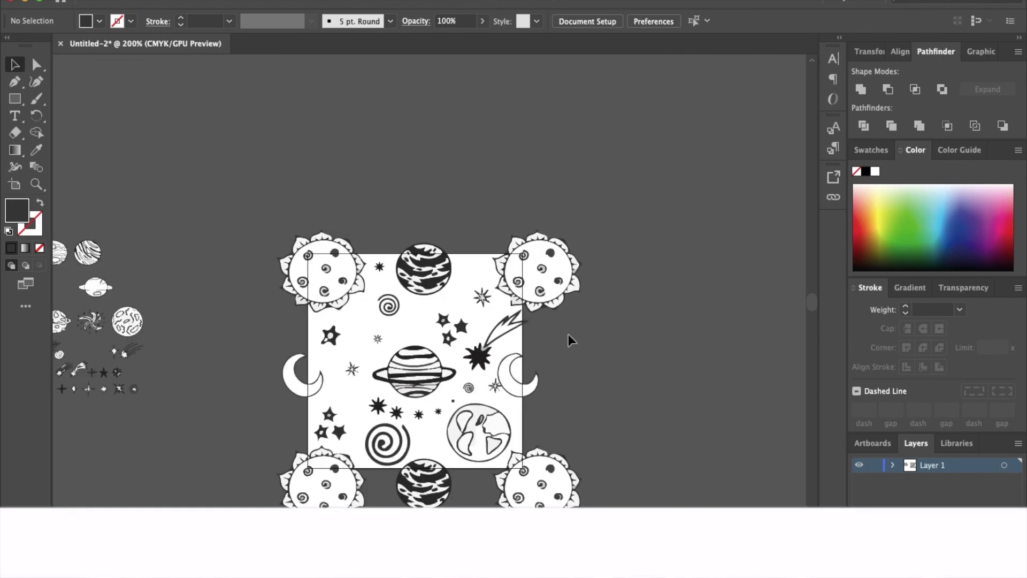
left_click_drag(565, 408, 601, 368)
scroll(601, 368, "up", 2)
scroll(601, 368, "down", 2)
scroll(601, 368, "up", 1)
scroll(601, 368, "down", 1)
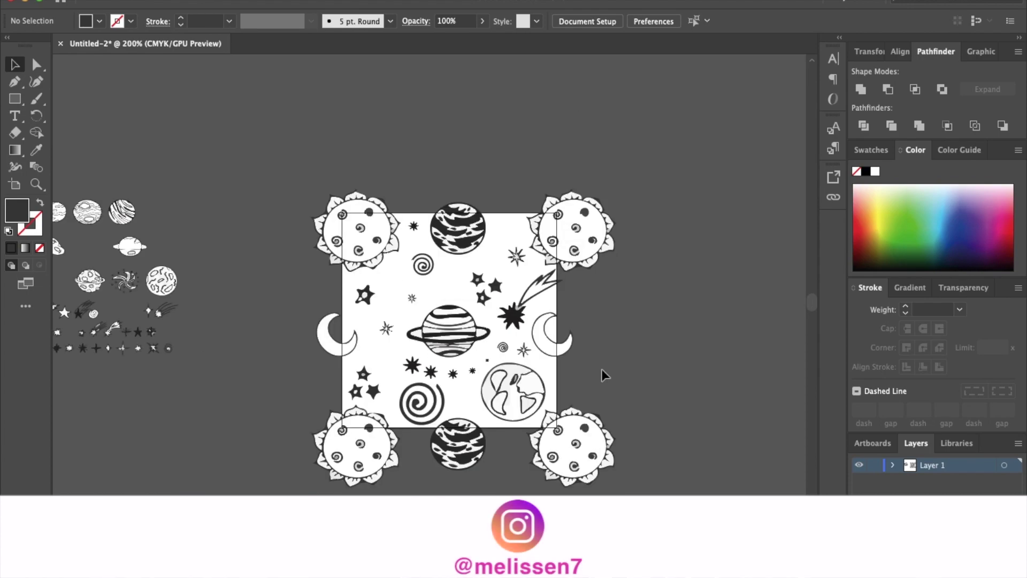
left_click(559, 190)
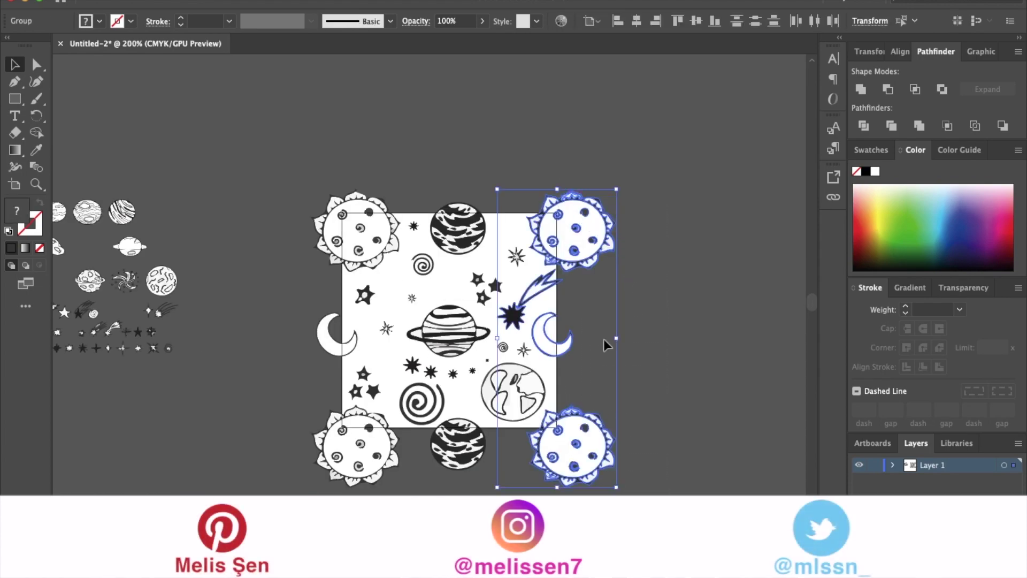
right_click(571, 239)
mouse_move(647, 386)
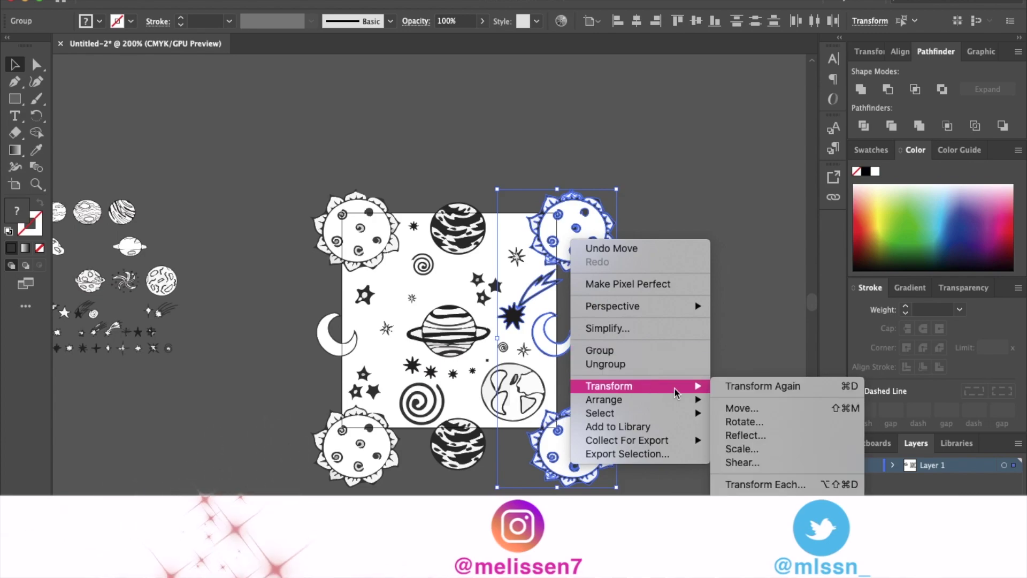
left_click(738, 408)
Set the offset to -3 cm horizontal and 0 cm vertical, check the preview, and create copies of the right-edge elements
key("Tab")
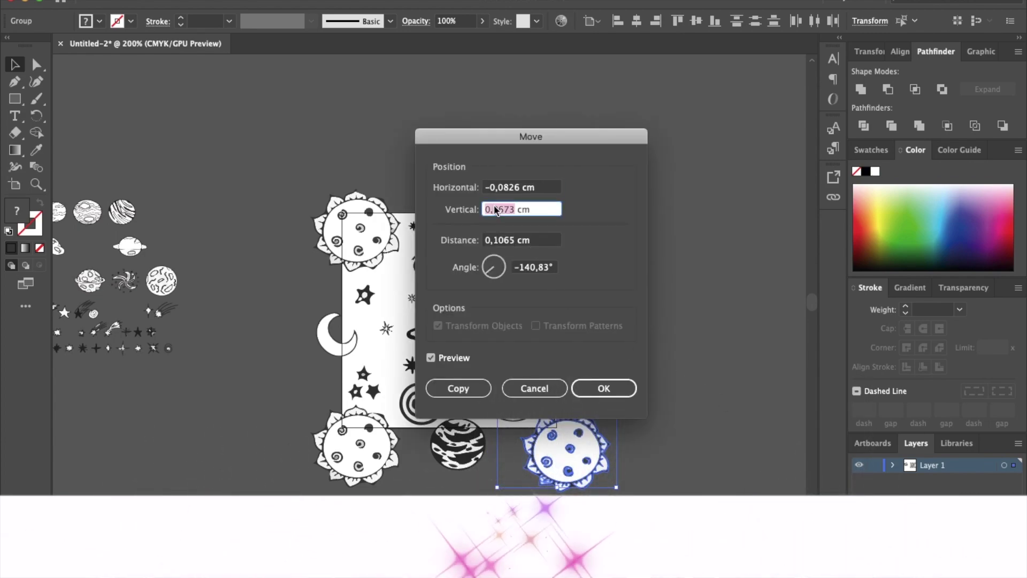
type("0")
left_click(488, 188)
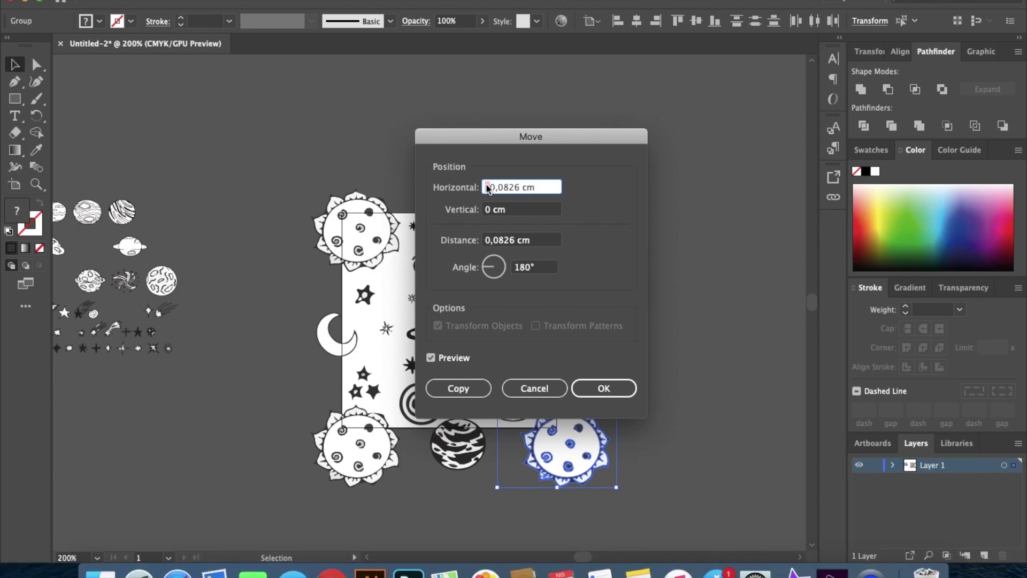
type("-3")
left_click(431, 357)
left_click(431, 358)
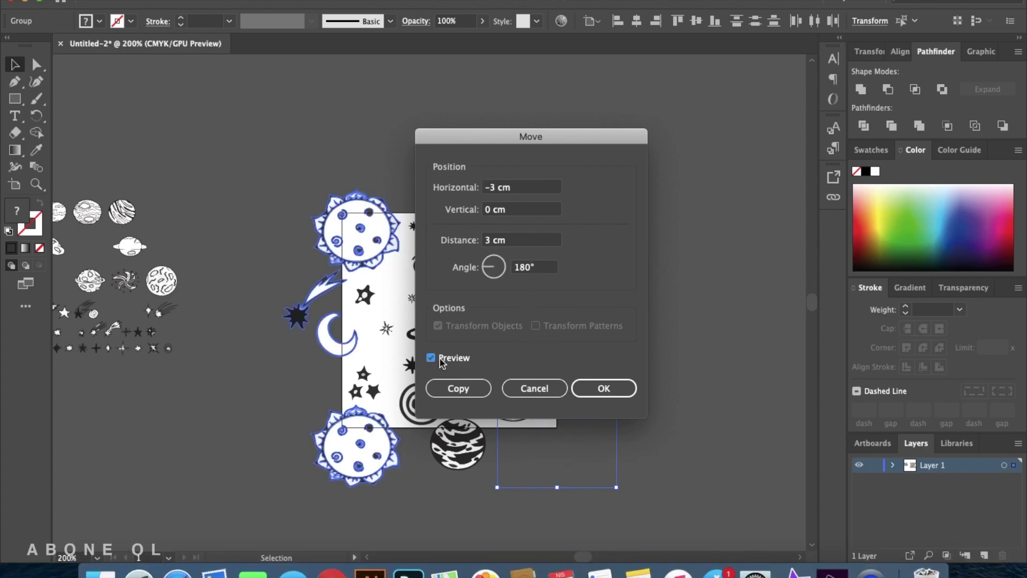
left_click(431, 357)
left_click(452, 389)
left_click(613, 373)
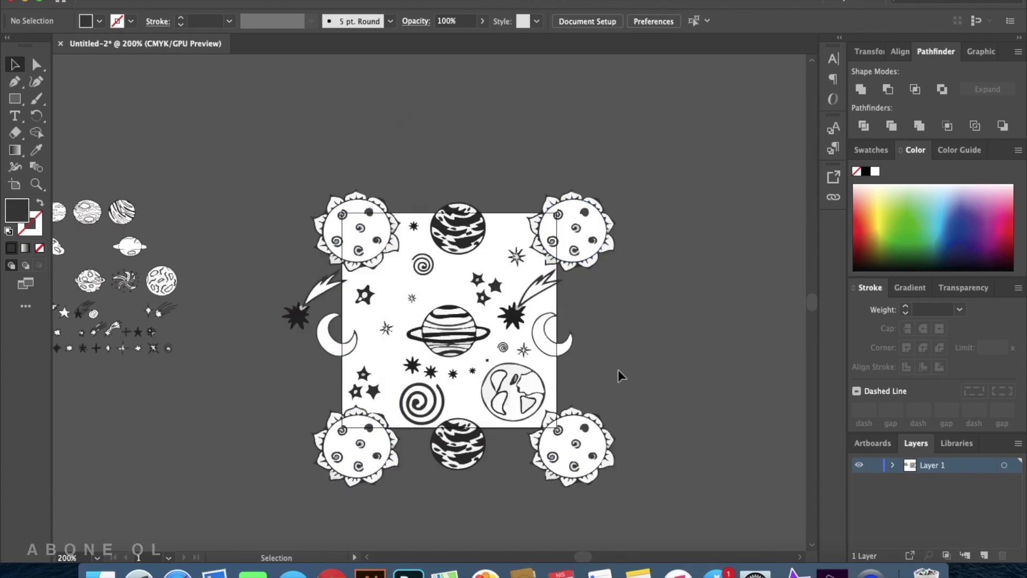
Select the two suns and the dark planet along the artboard's bottom edge and open the Move transform settings for them
scroll(568, 347, "down", 2)
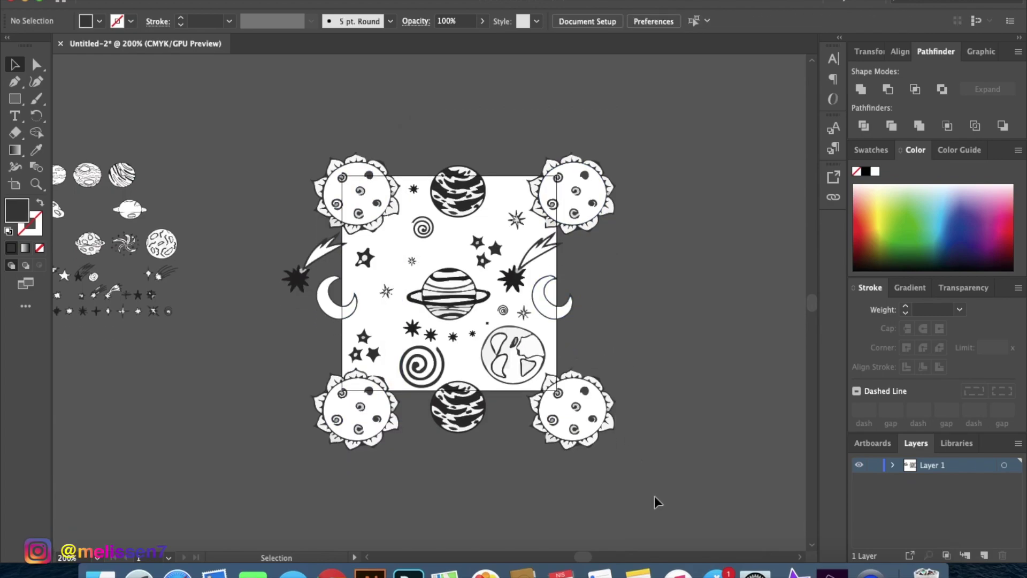
left_click_drag(306, 385, 288, 396)
right_click(502, 432)
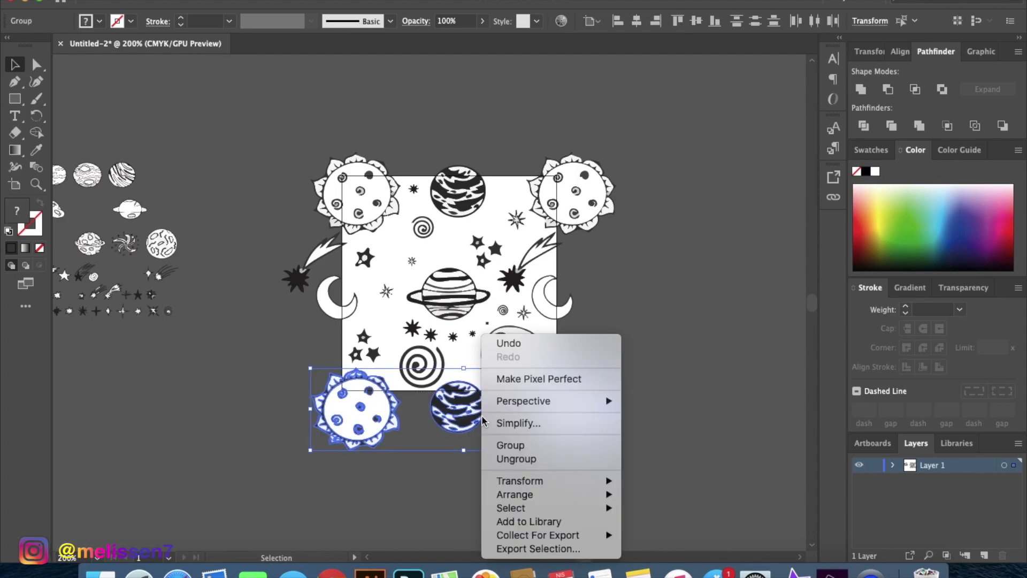
key("Escape")
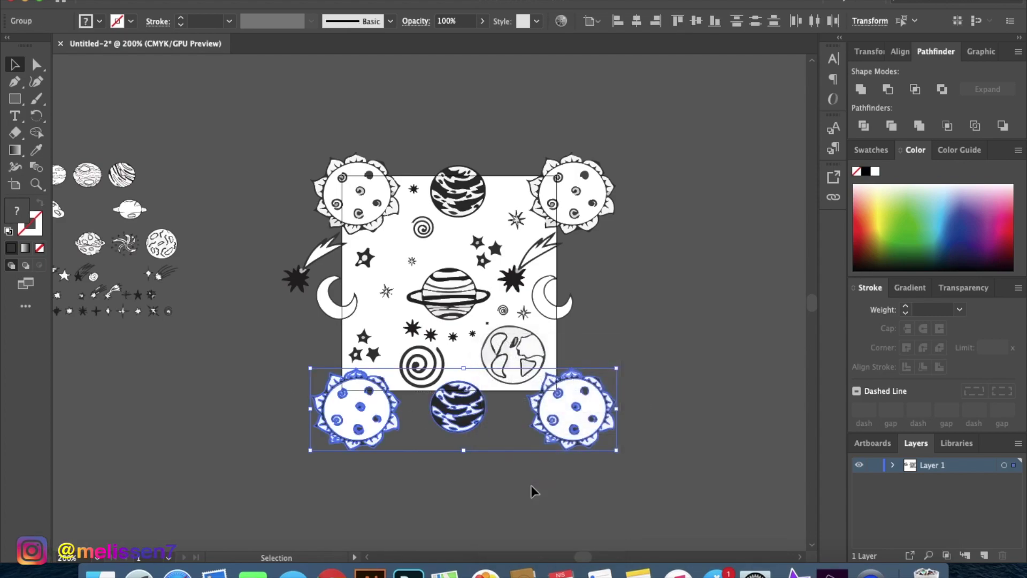
right_click(474, 425)
mouse_move(540, 481)
left_click(629, 455)
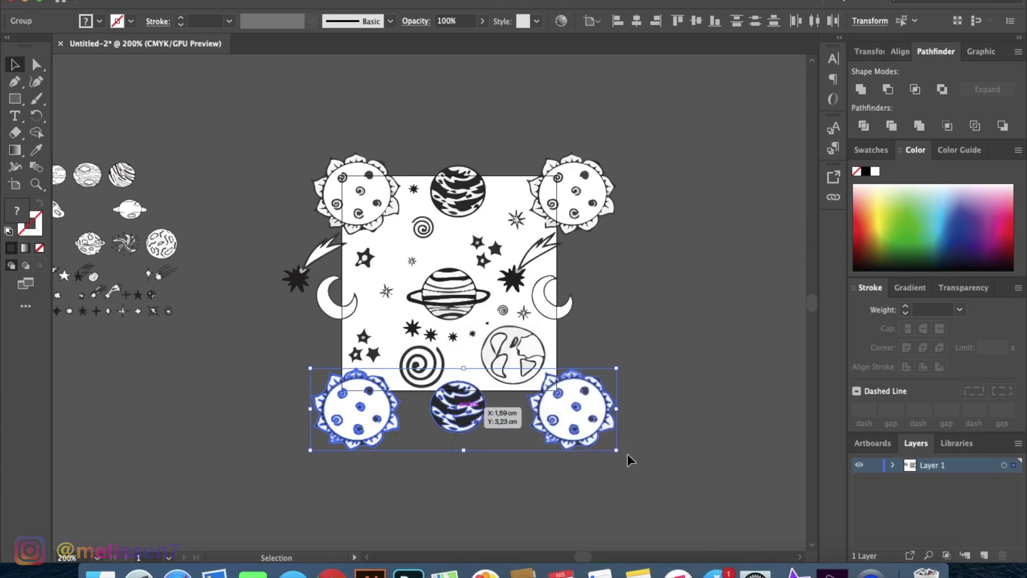
Set the offset to 0 cm horizontal and -3 cm vertical, check the preview, and create copies of the bottom-edge elements
double_click(494, 190)
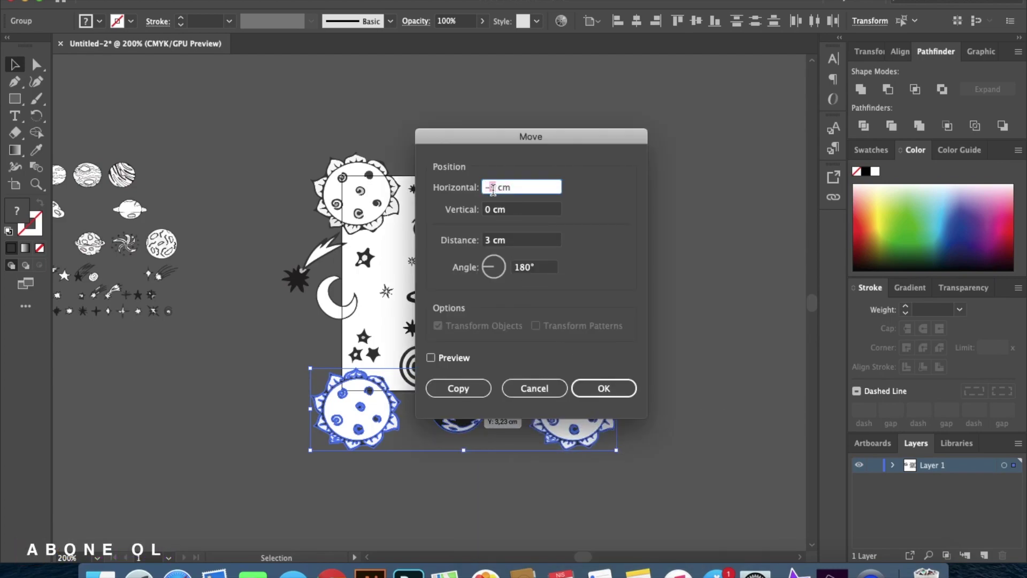
type("0")
left_click(489, 210)
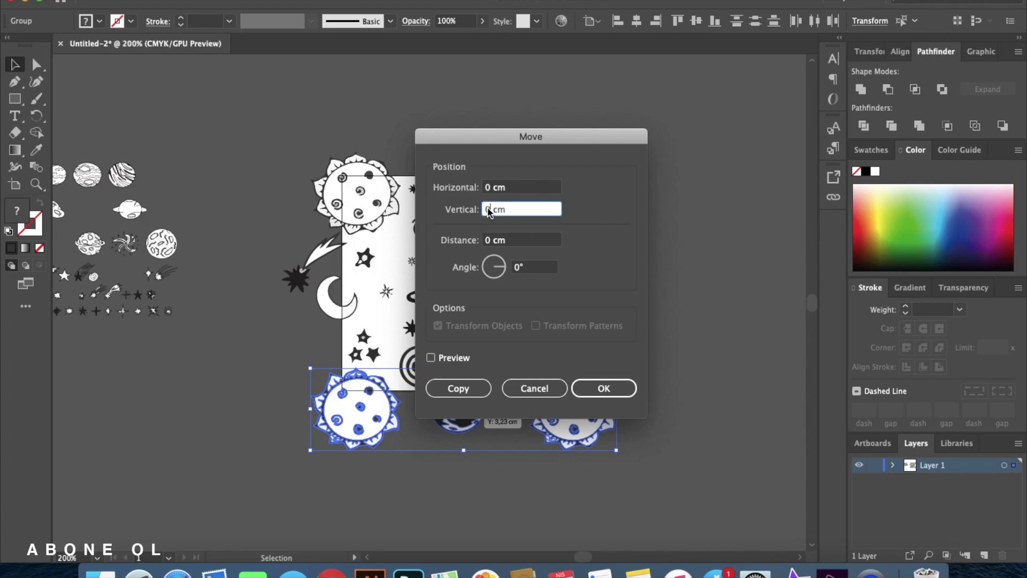
left_click(431, 358)
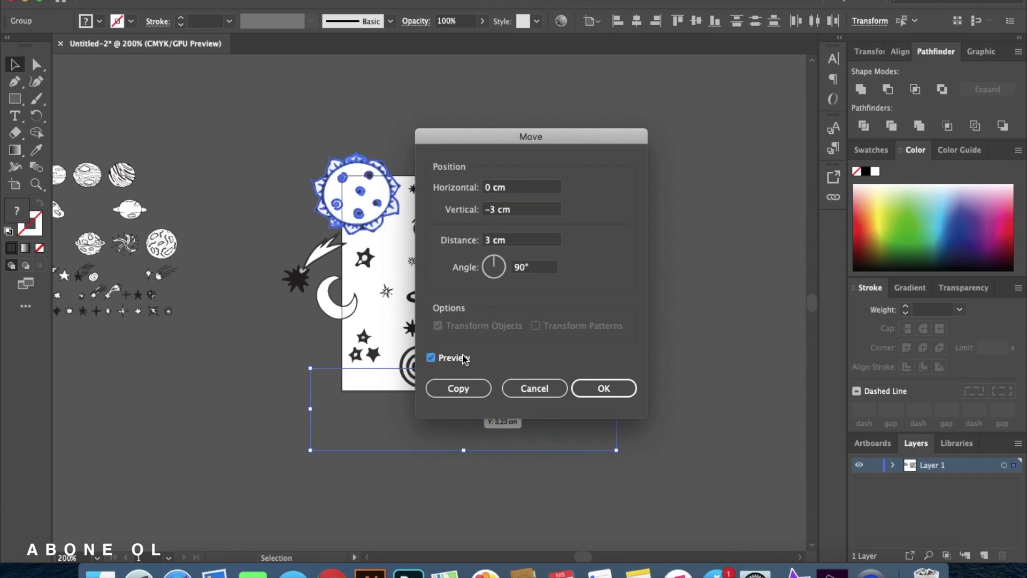
left_click(463, 358)
left_click(438, 359)
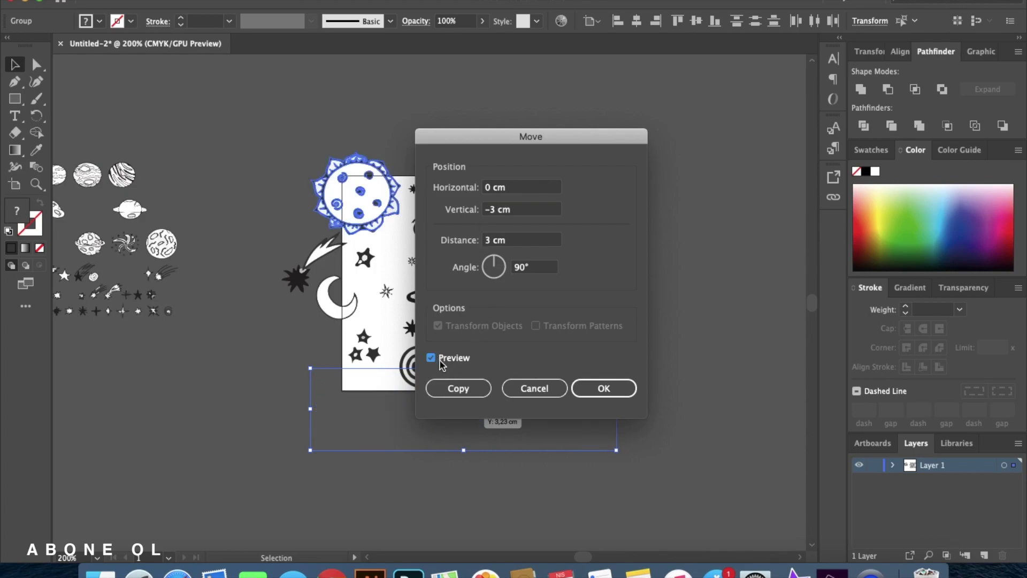
left_click(455, 389)
left_click(650, 364)
Create a 3 cm by 3 cm rectangle over the artwork with no fill and no stroke
scroll(550, 265, "right", 3)
scroll(549, 265, "up", 1)
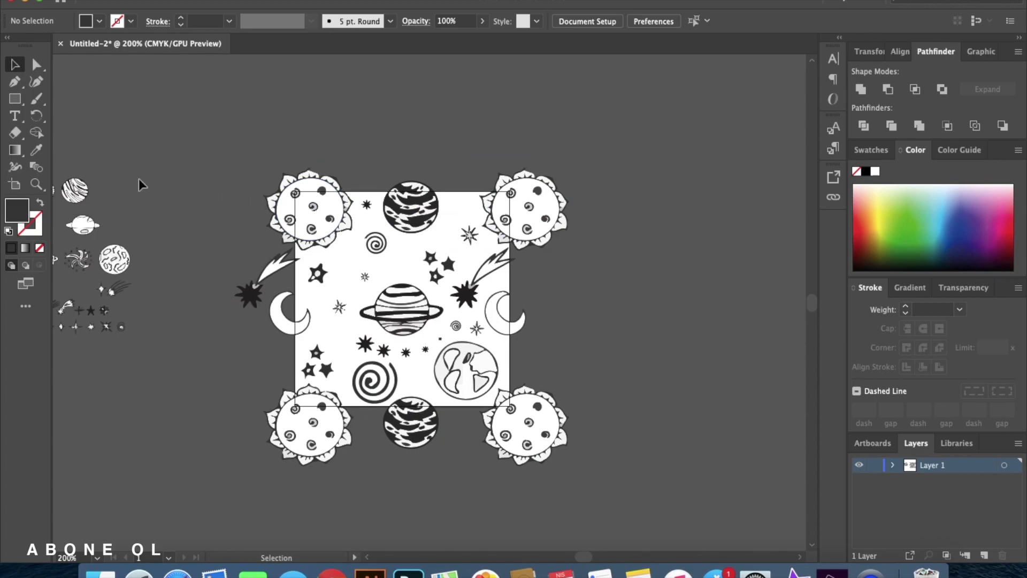
left_click(15, 100)
left_click(14, 101)
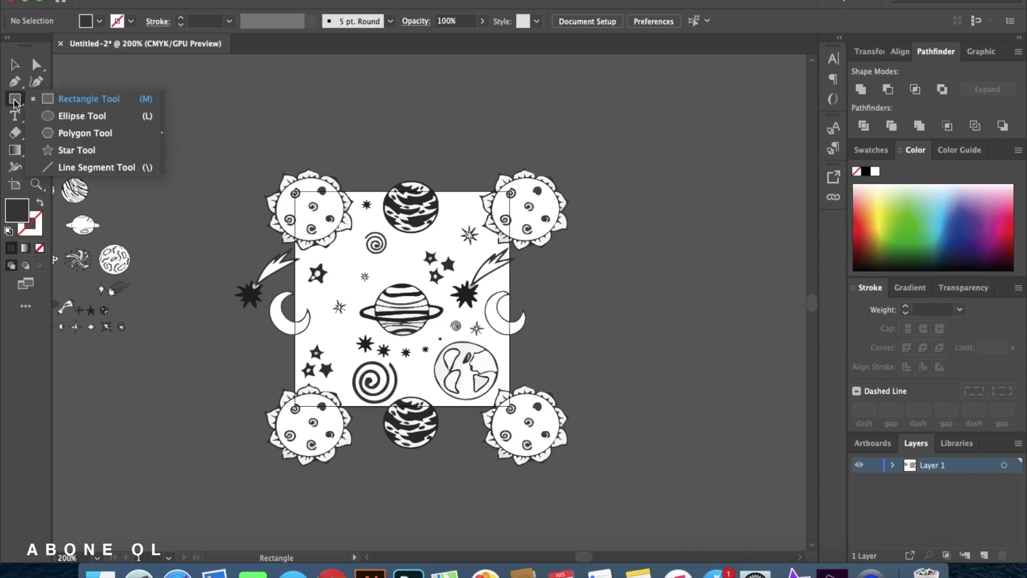
left_click(54, 102)
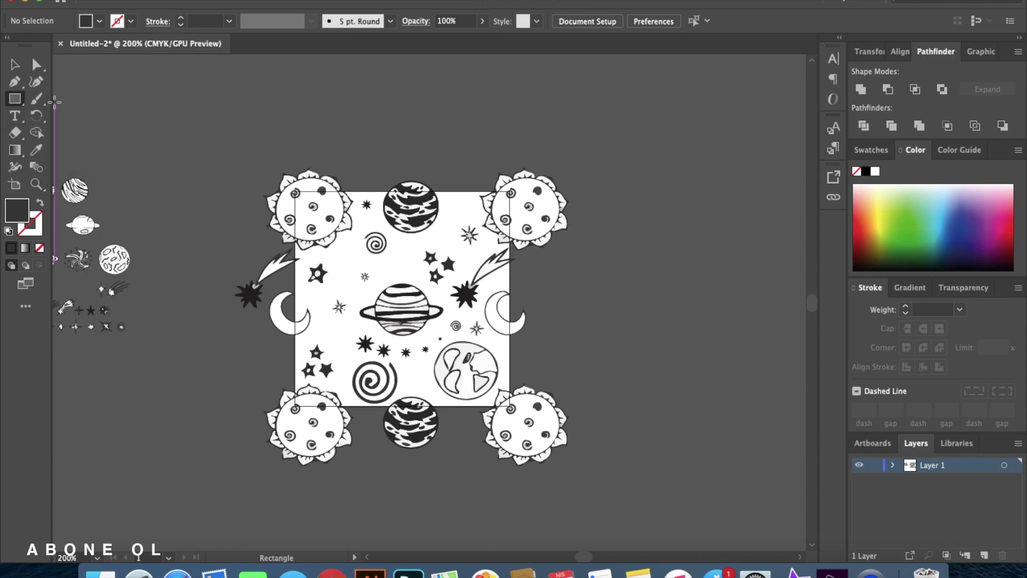
left_click(40, 204)
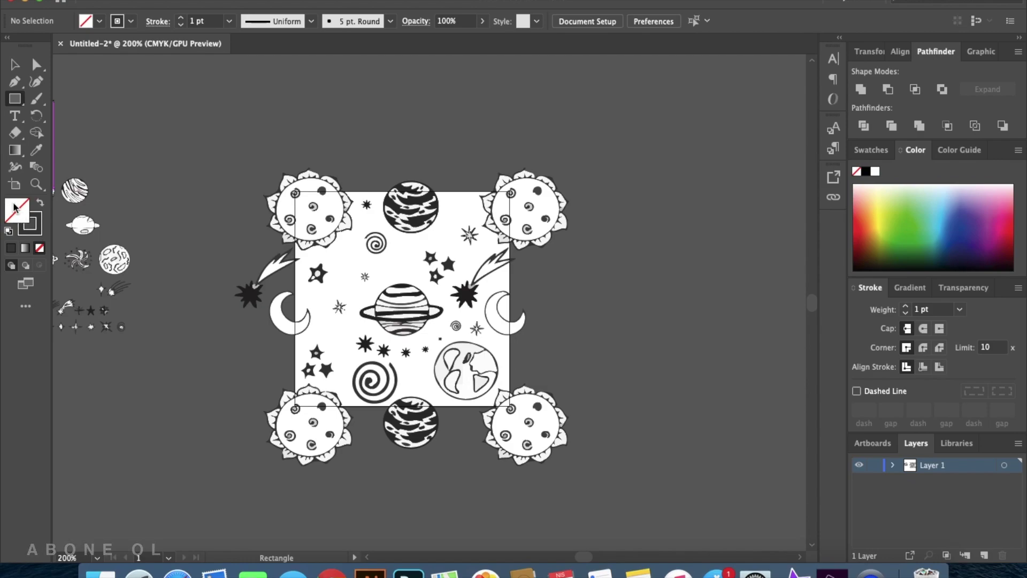
left_click(397, 263)
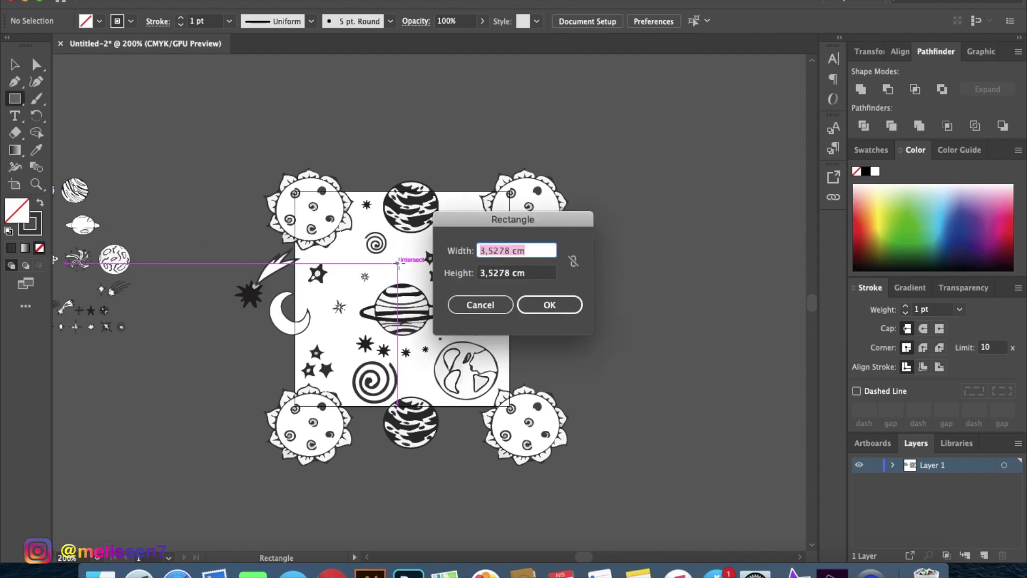
type("3 cm")
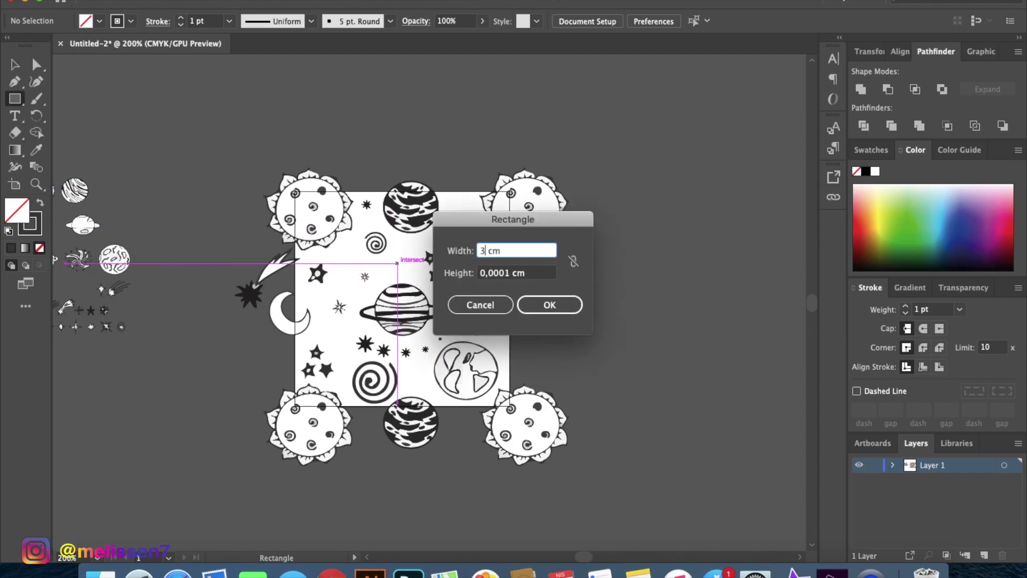
key("Tab")
type("3")
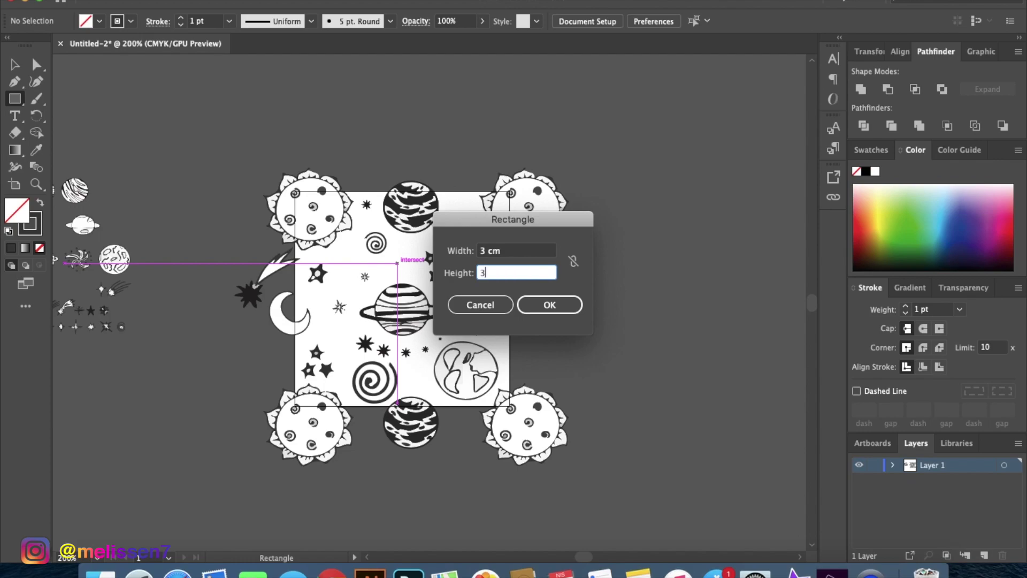
left_click(546, 309)
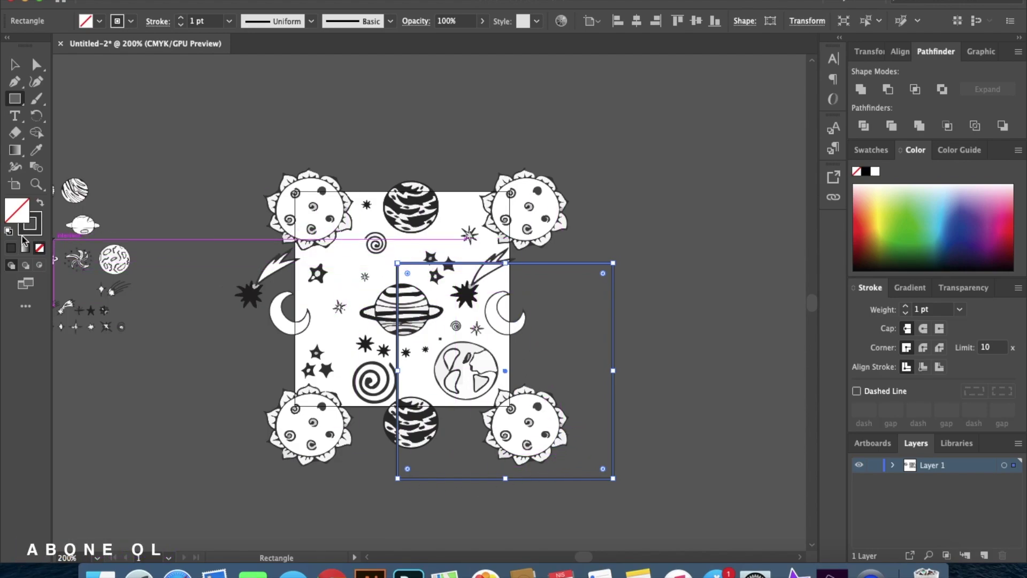
left_click(40, 248)
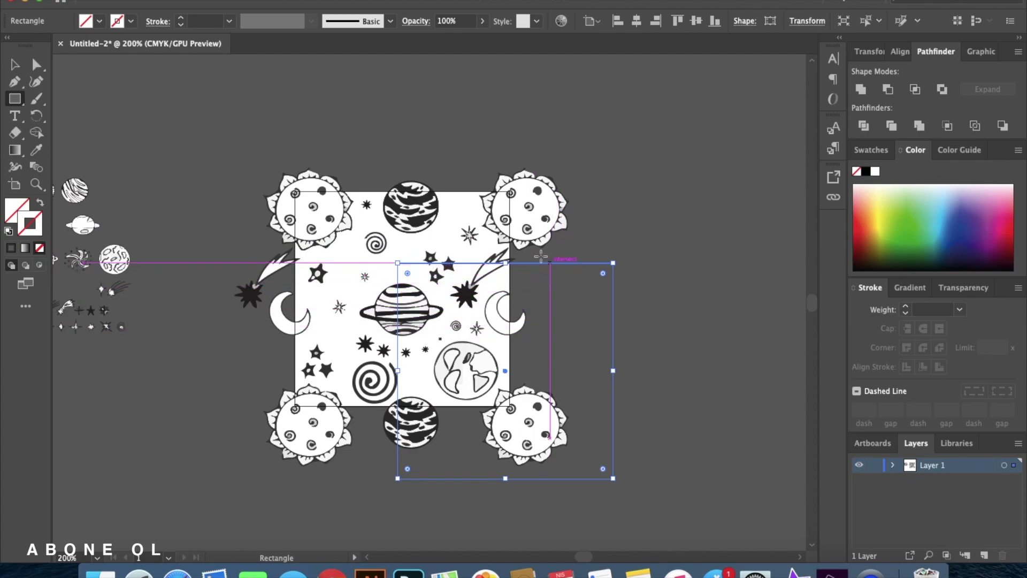
key("v")
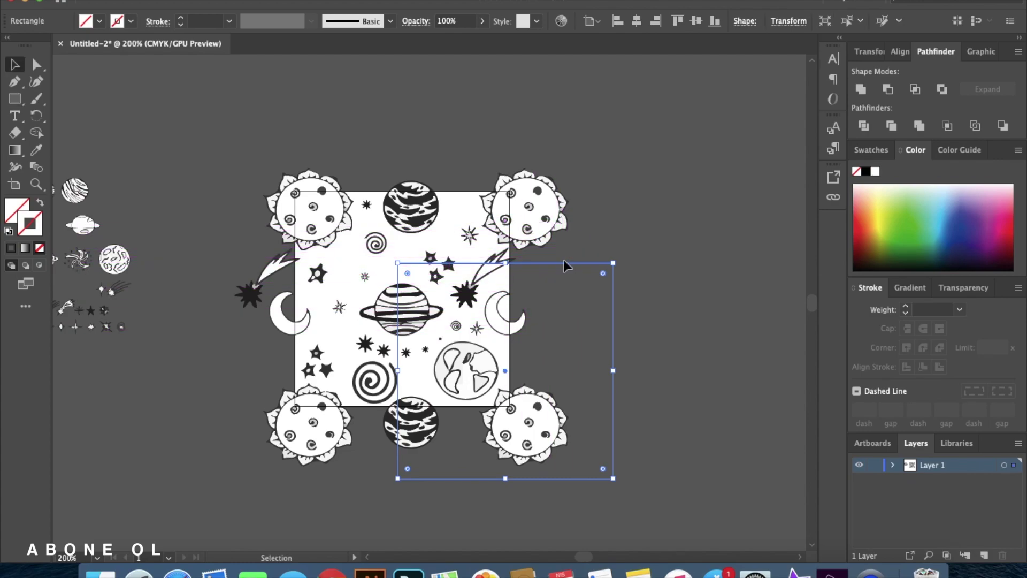
Center the invisible rectangle horizontally and vertically on the artboard and send it behind all the artwork
left_click(904, 54)
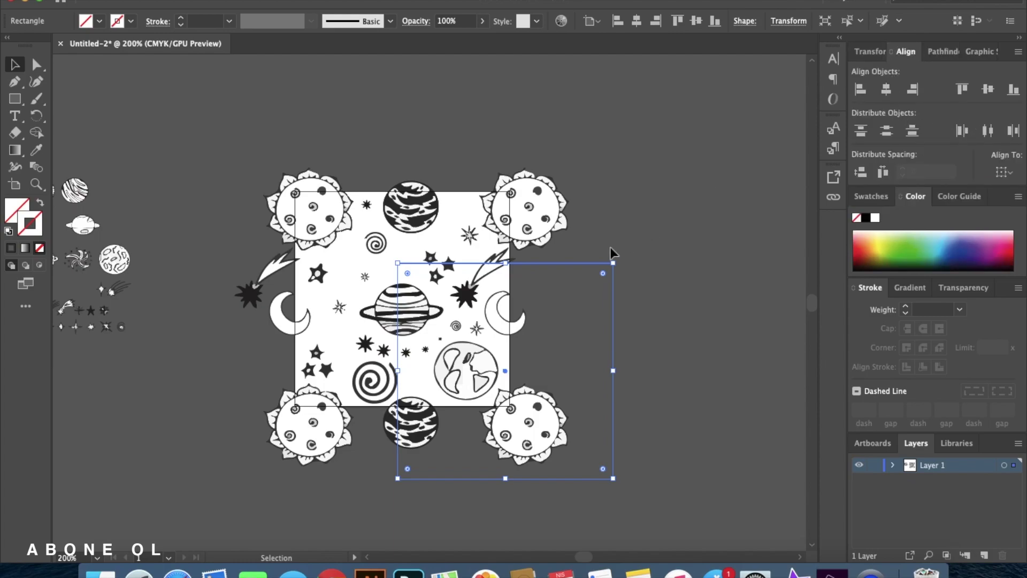
left_click(885, 89)
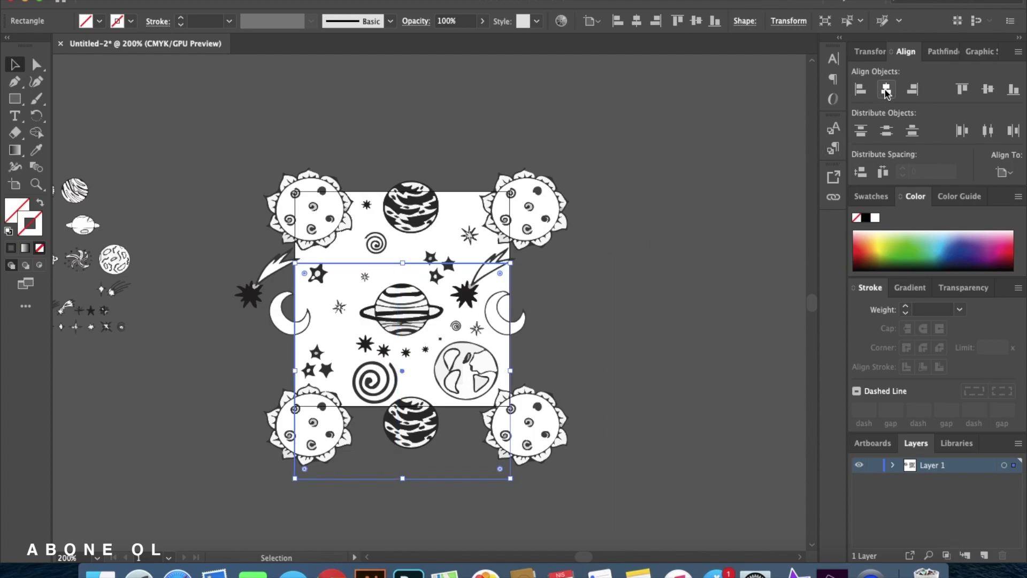
left_click(988, 89)
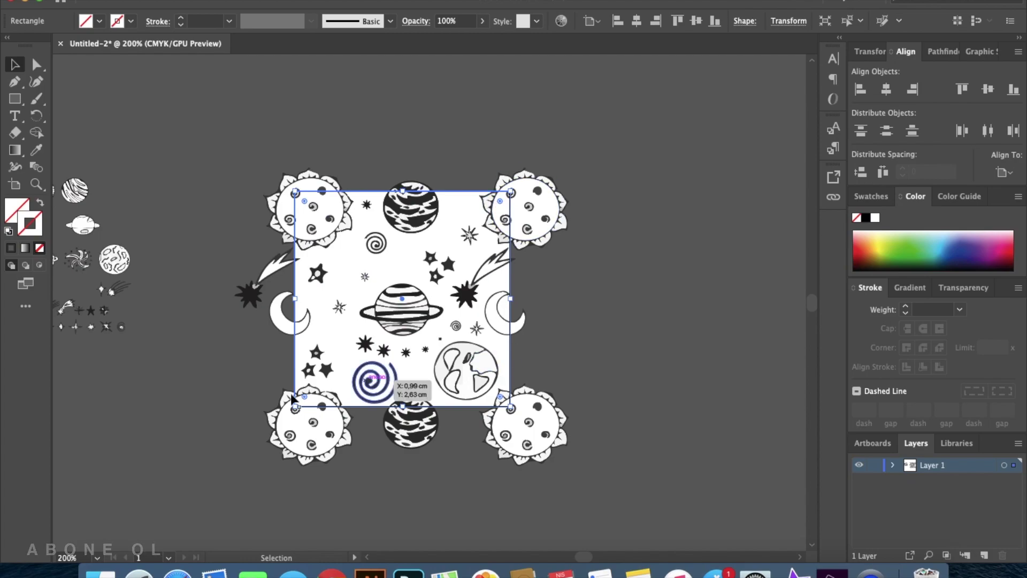
right_click(509, 272)
mouse_move(609, 499)
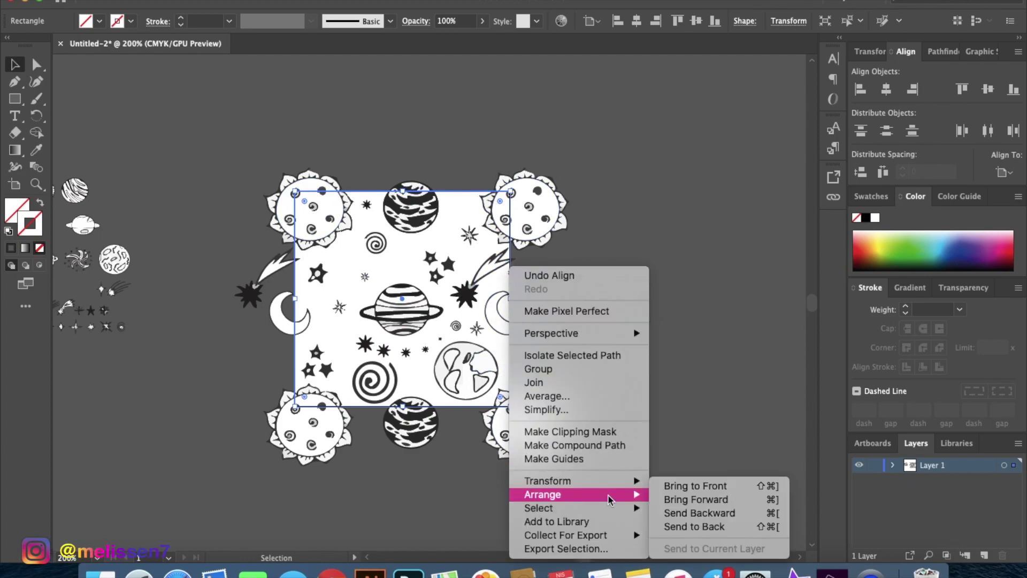
left_click(672, 526)
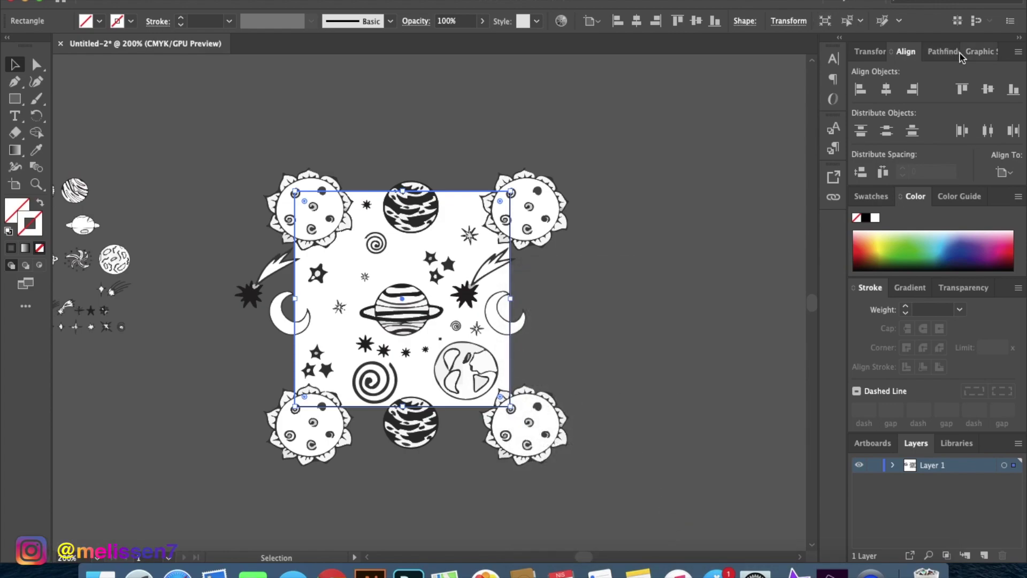
Add the whole tile artwork, including the invisible bounding square, to the swatches as a new pattern swatch
left_click(666, 285)
scroll(666, 284, "up", 1)
scroll(667, 285, "down", 2)
left_click_drag(666, 285, 458, 298)
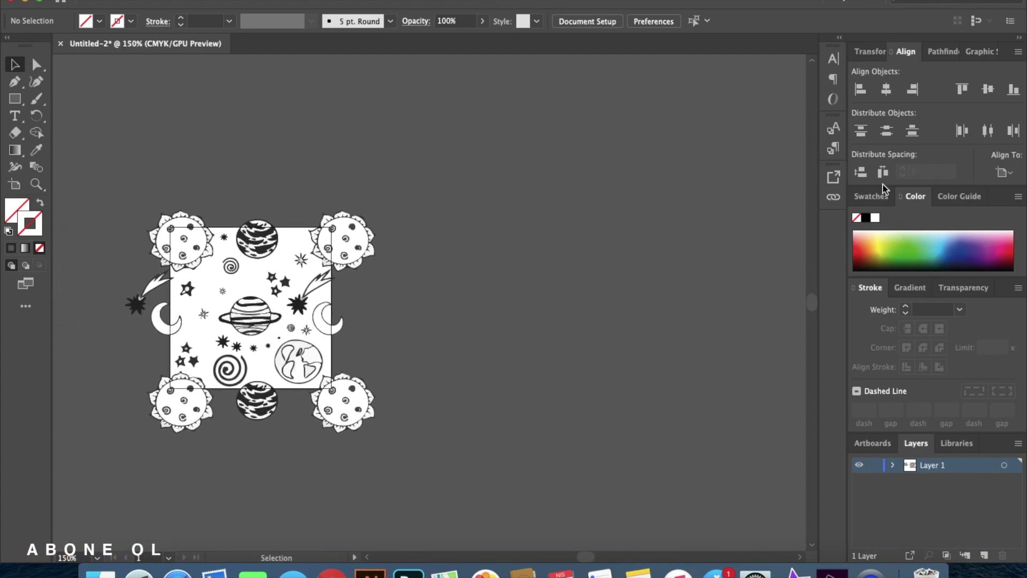
left_click(862, 199)
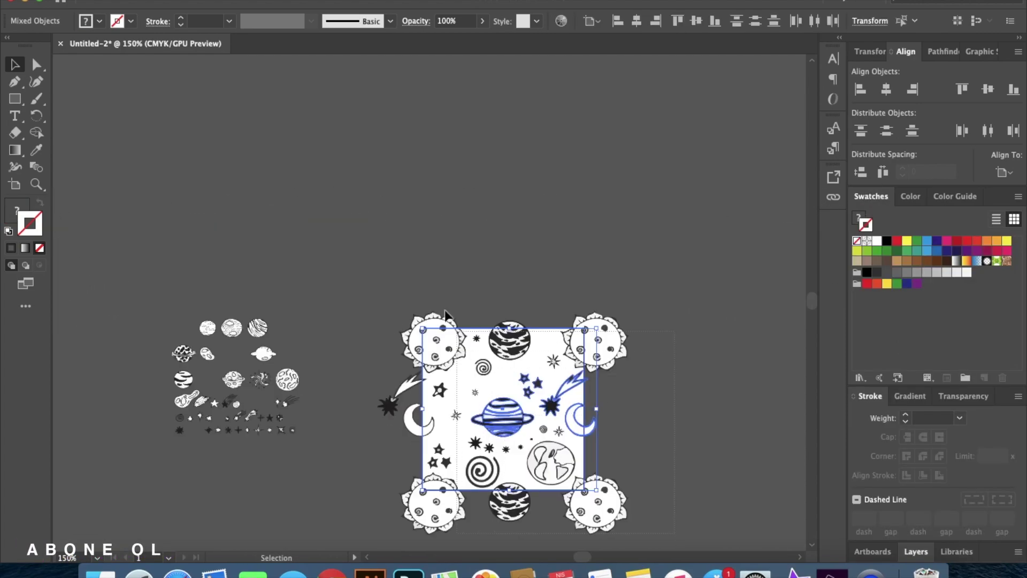
left_click_drag(436, 334, 983, 277)
left_click(553, 216)
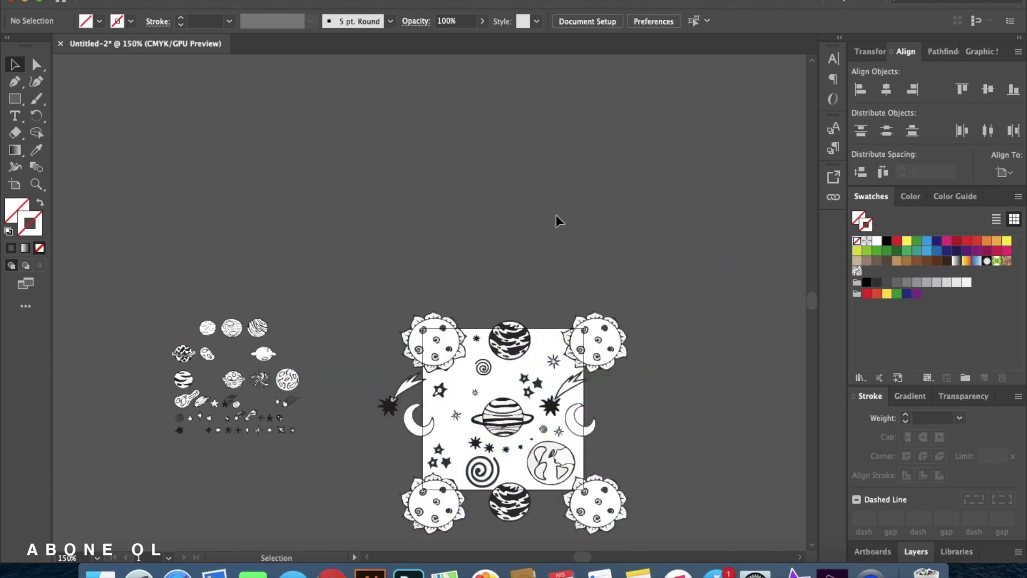
Draw a large rectangle on the empty canvas above the artboard, filled with the new galaxy pattern swatch
left_click_drag(553, 216, 402, 405)
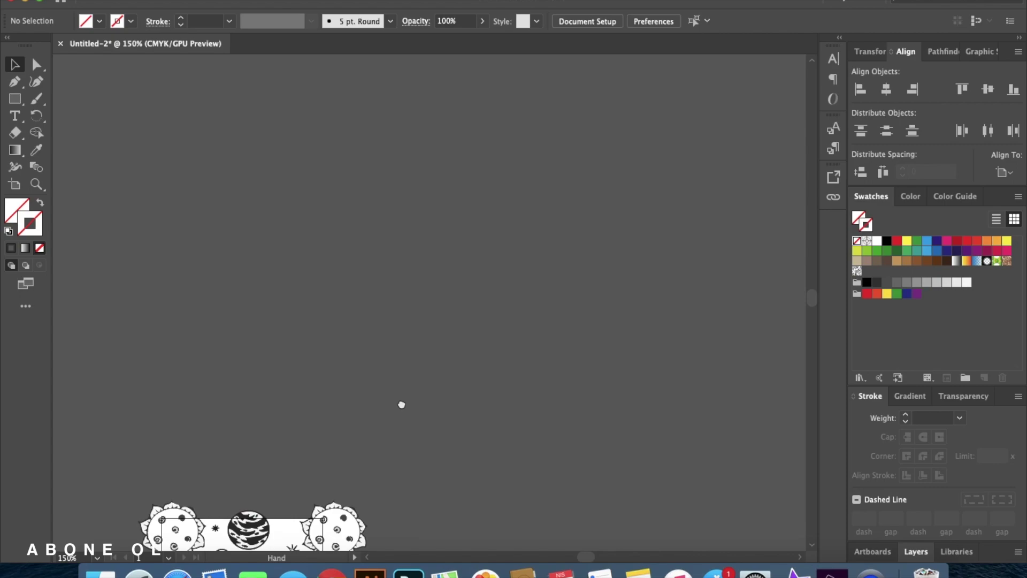
left_click(15, 99)
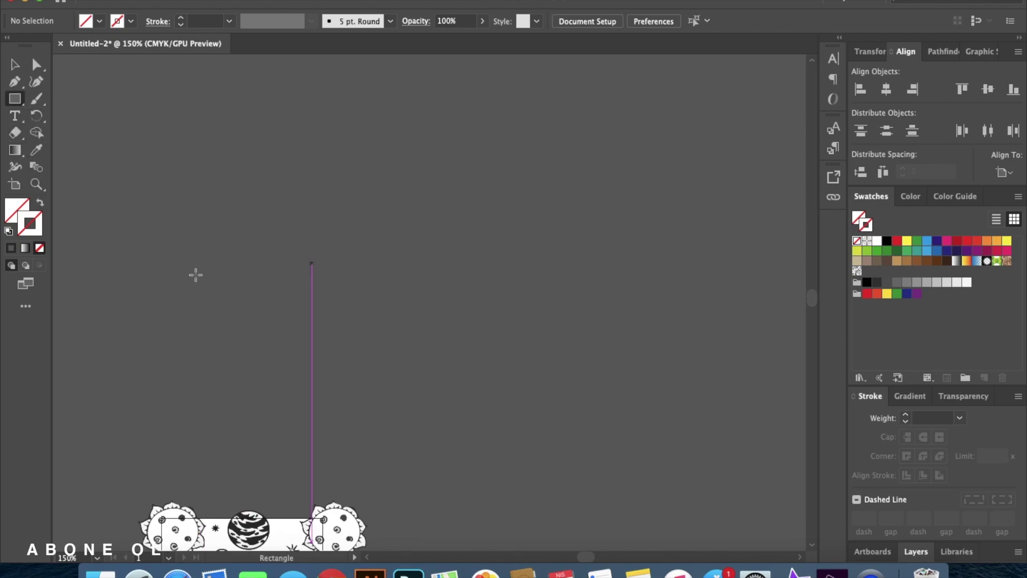
left_click(23, 216)
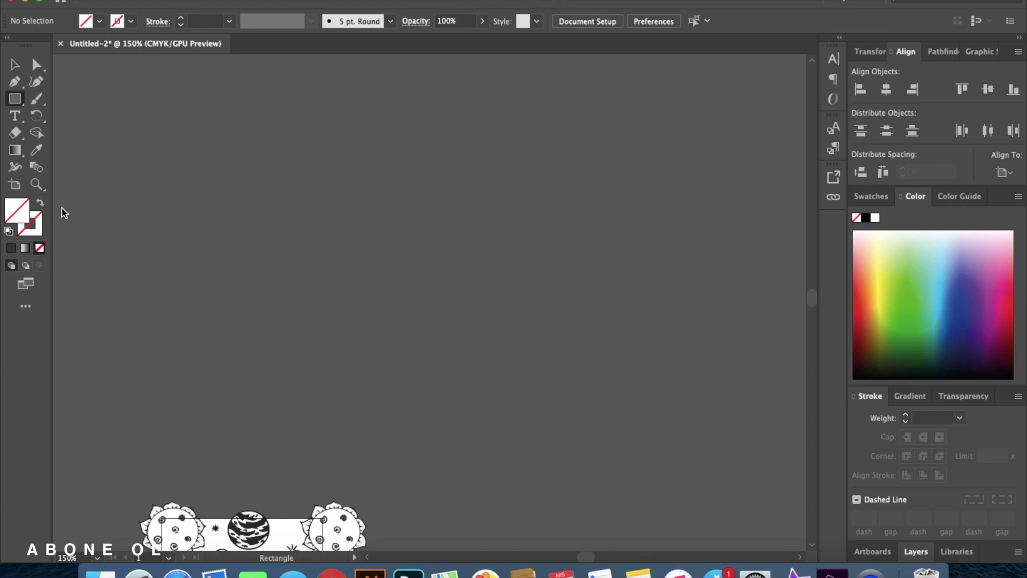
left_click(864, 201)
left_click(857, 270)
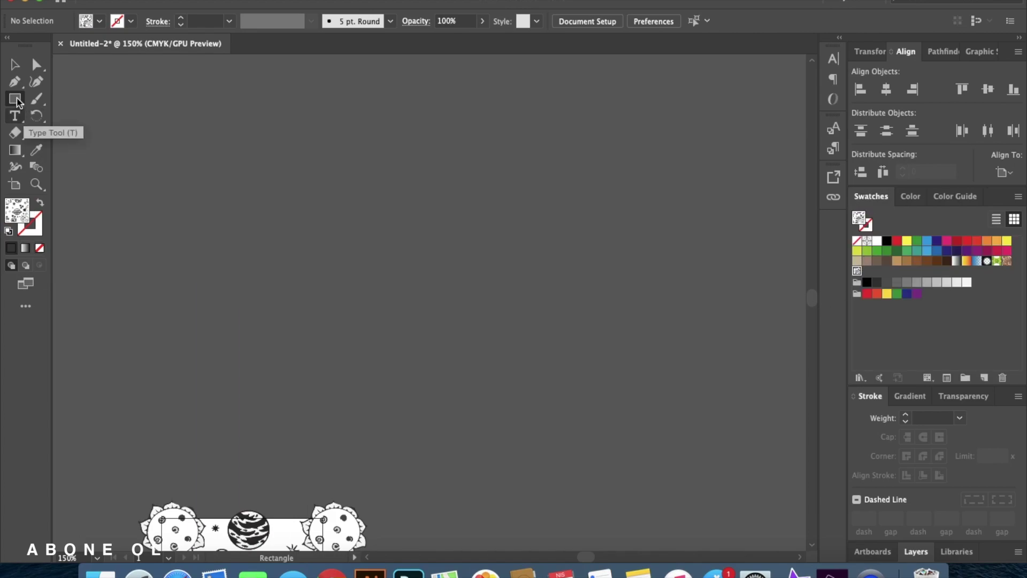
left_click_drag(231, 134, 675, 425)
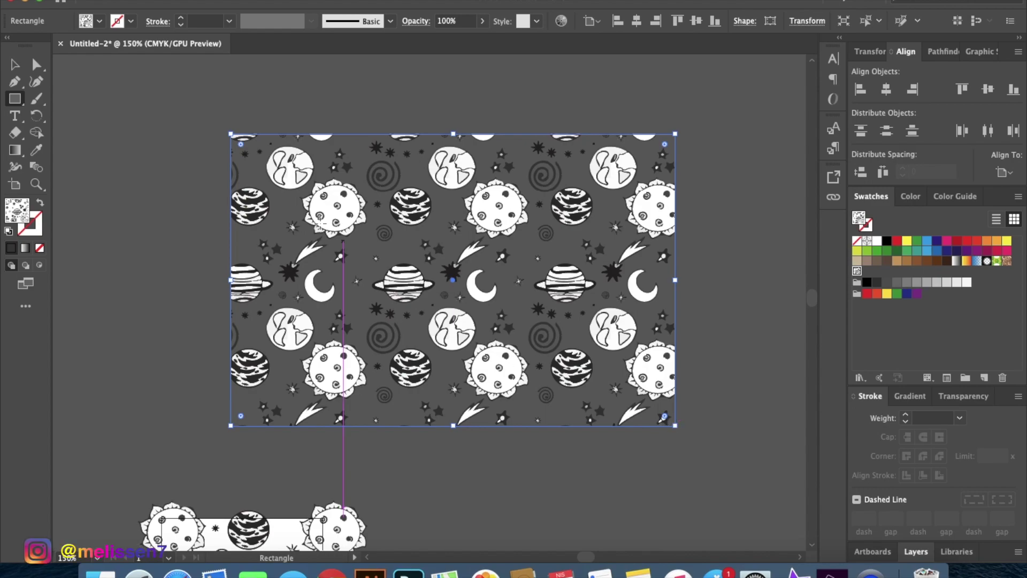
Move the pattern-filled rectangle up and to the right, well away from the tile artwork
key("super+minus")
key("super+minus")
key("super+minus")
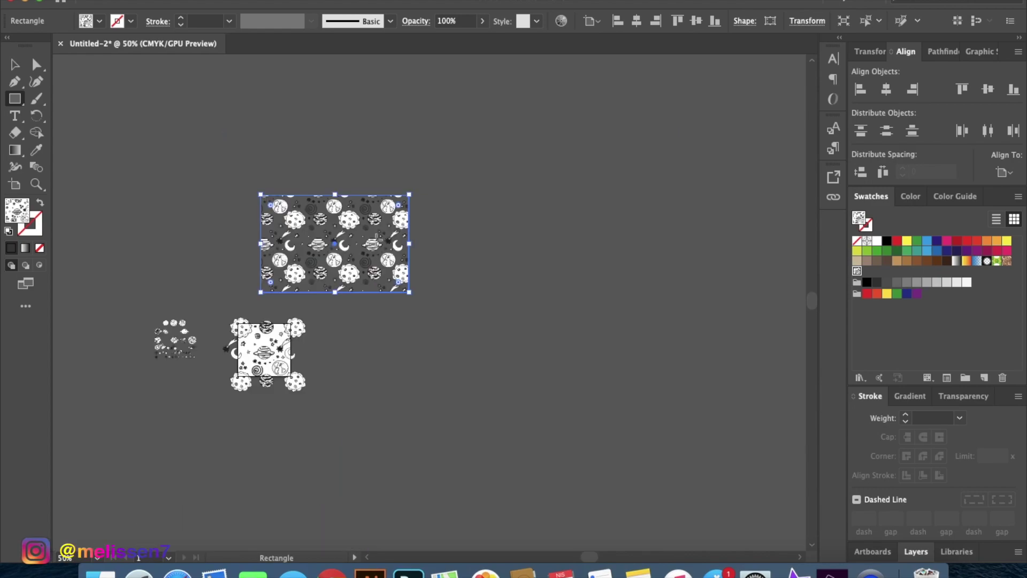
key("v")
left_click_drag(369, 241, 669, 168)
Select all the tile artwork on and around the artboard and group it
scroll(243, 364, "up", 4)
left_click_drag(127, 98, 467, 455)
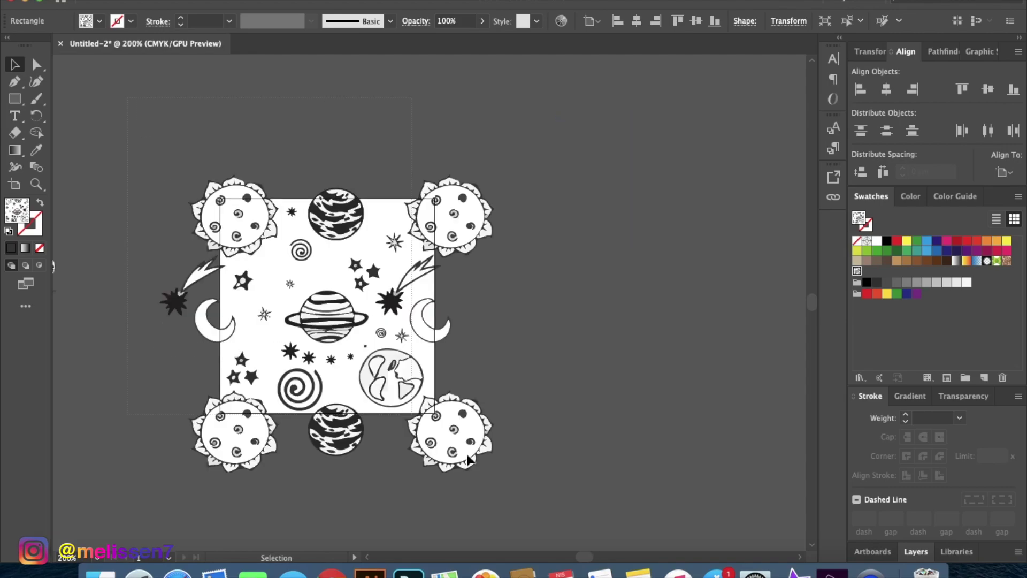
left_click_drag(562, 529, 541, 506)
key("super+g")
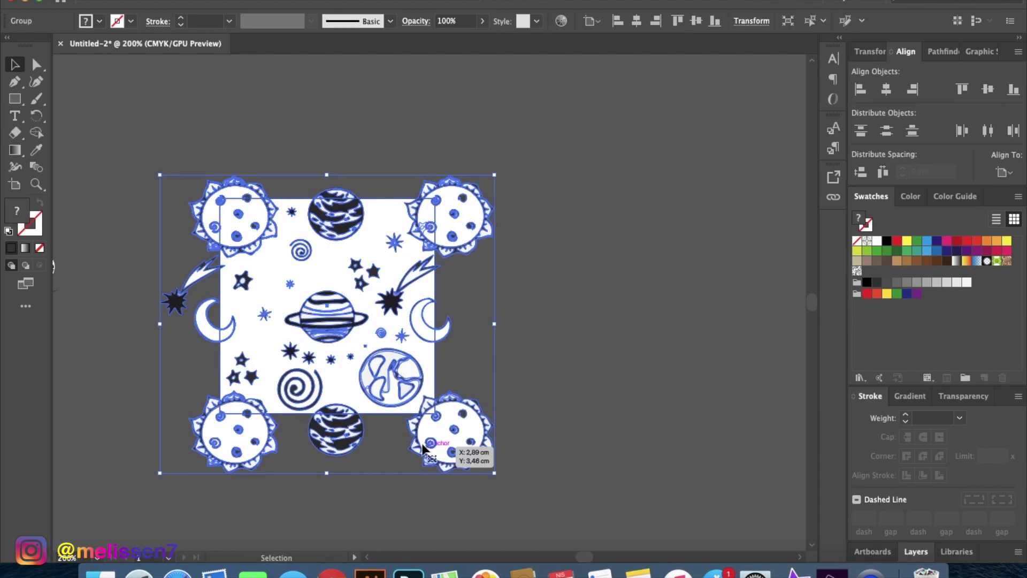
left_click_drag(651, 412, 459, 408)
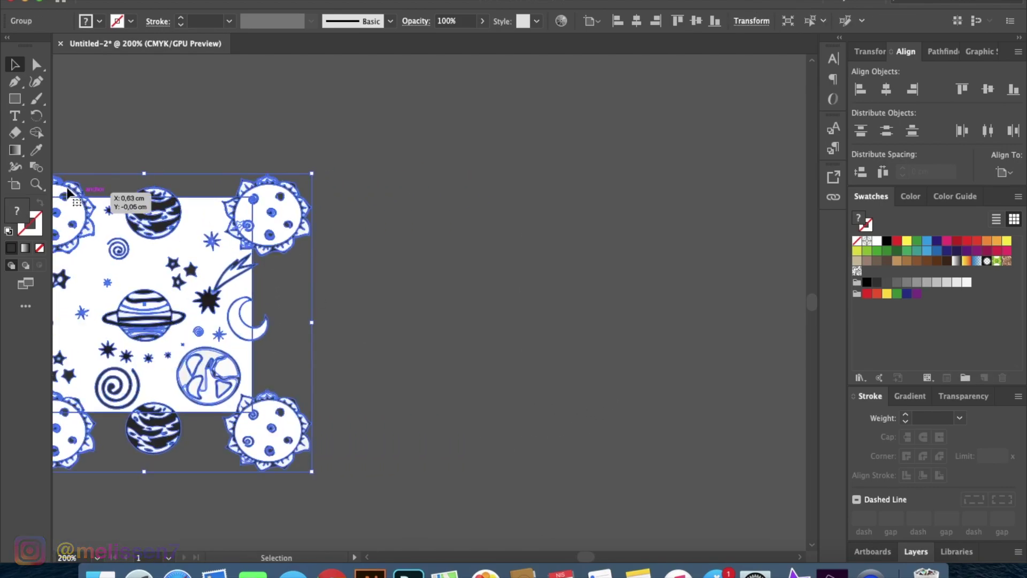
Create a new artboard about 11.2 cm by 8.5 cm to the right of the pattern tile and leave artboard editing
left_click(18, 183)
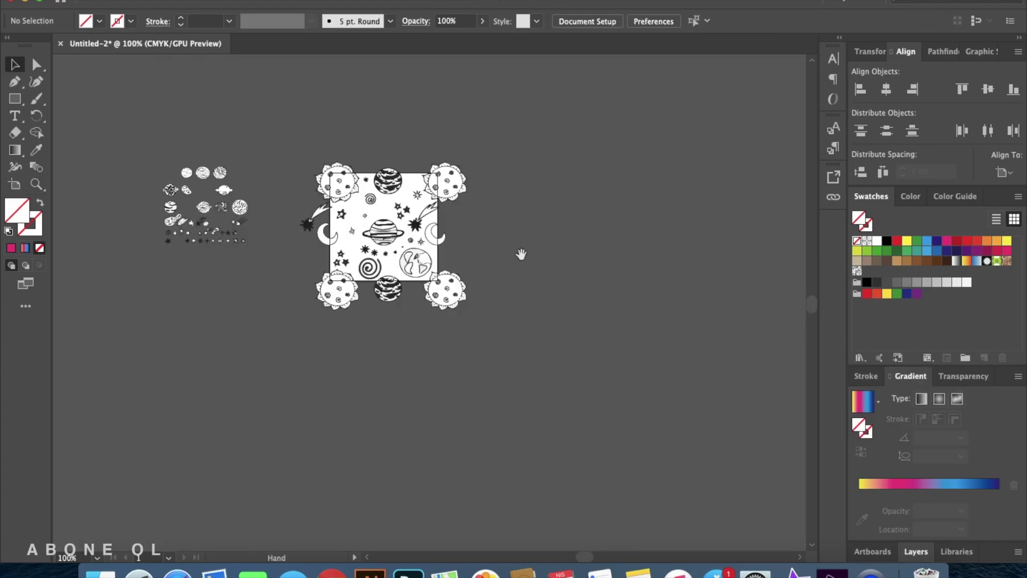
left_click_drag(521, 254, 332, 313)
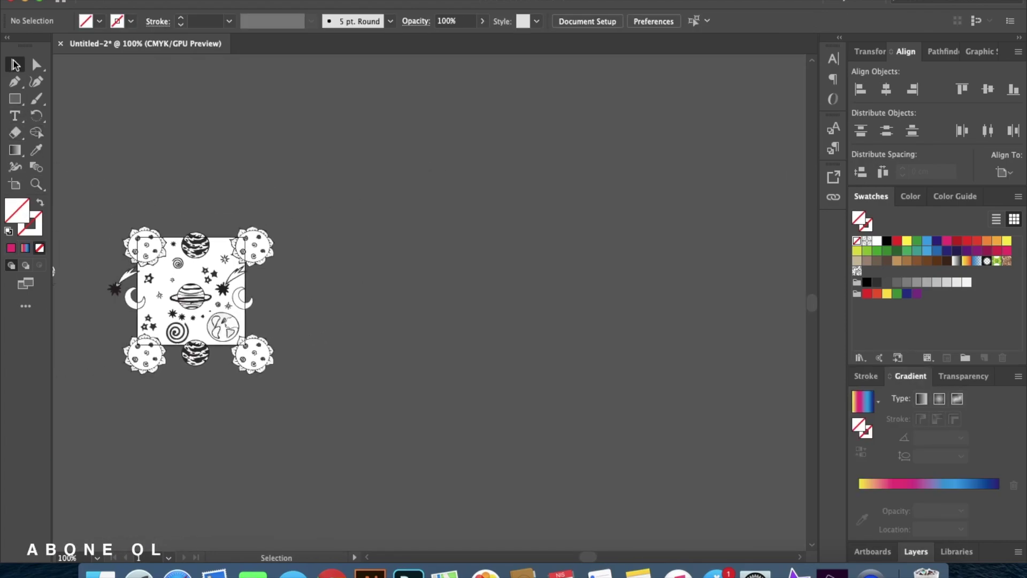
left_click(14, 184)
left_click_drag(336, 175, 740, 483)
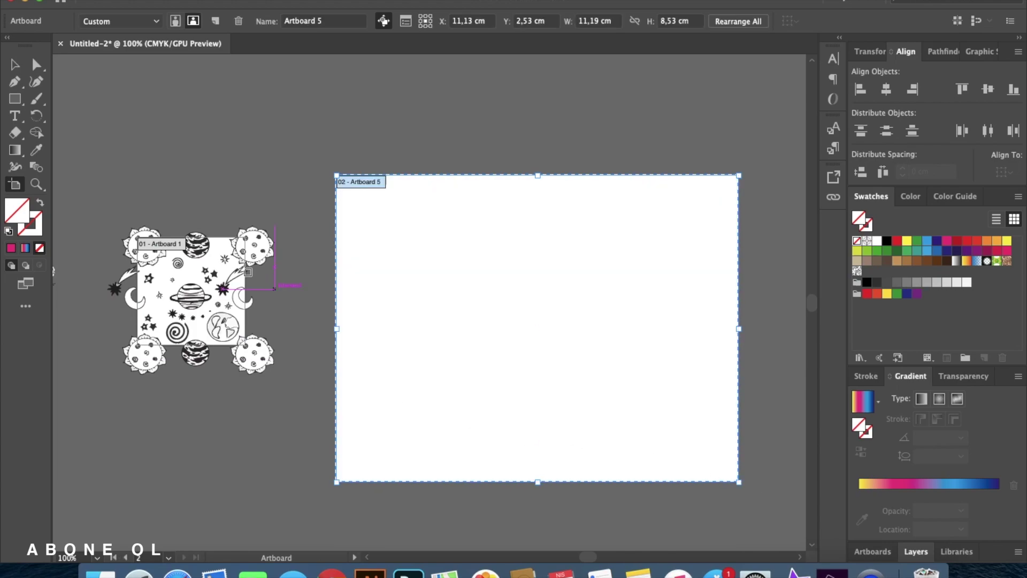
key("Escape")
Switch to Pinterest in Chrome and return from the open pin to the galaxy doodle search results
key("super+Tab")
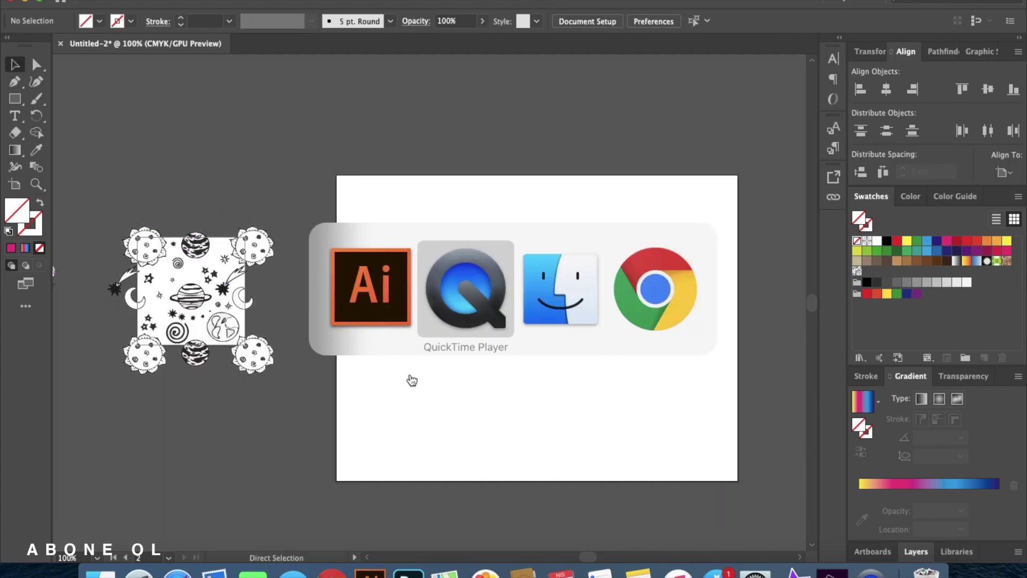
key("super+Tab")
key("super+Tab")
key("super+Tab")
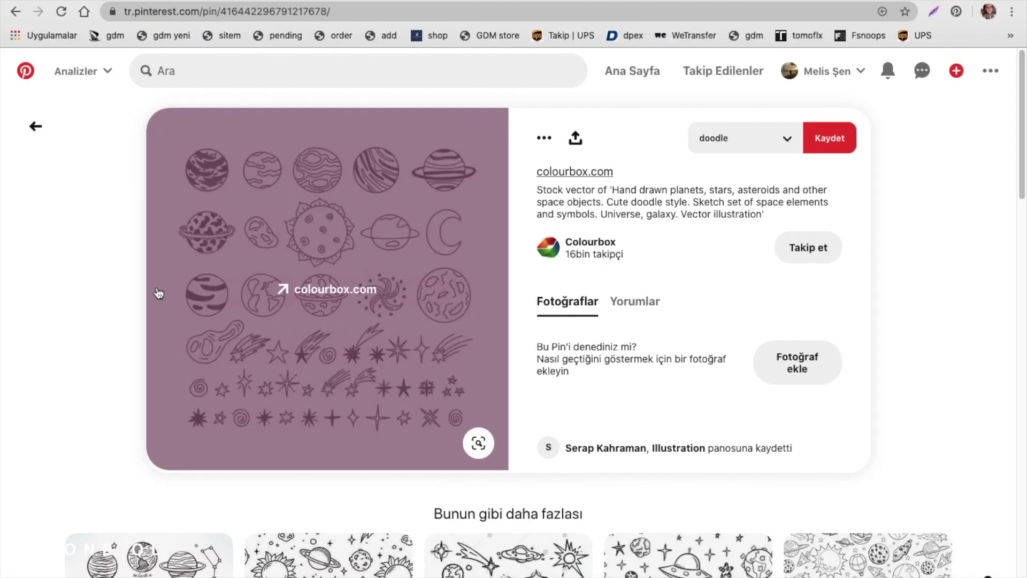
left_click(70, 262)
left_click(812, 81)
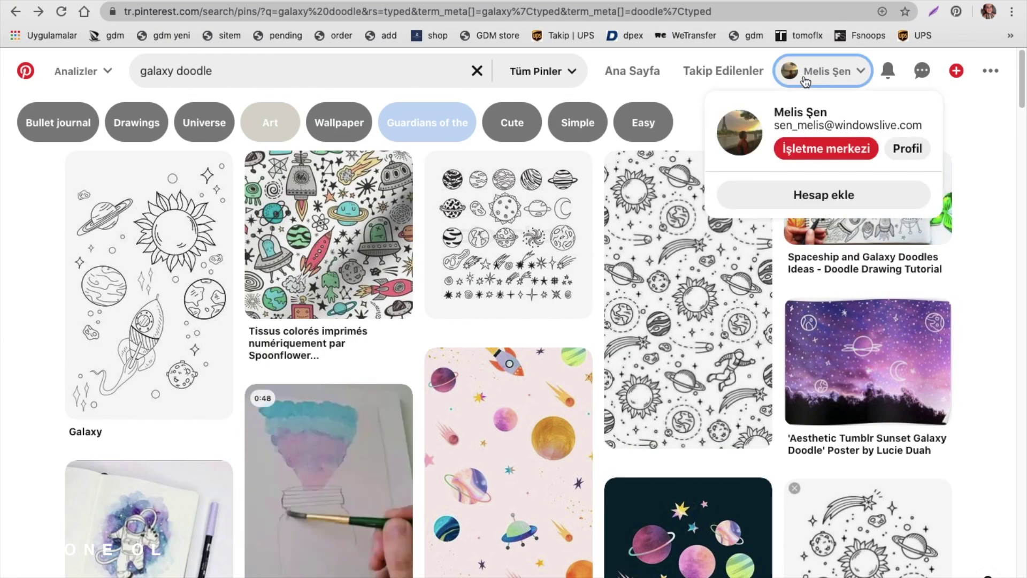
left_click(909, 152)
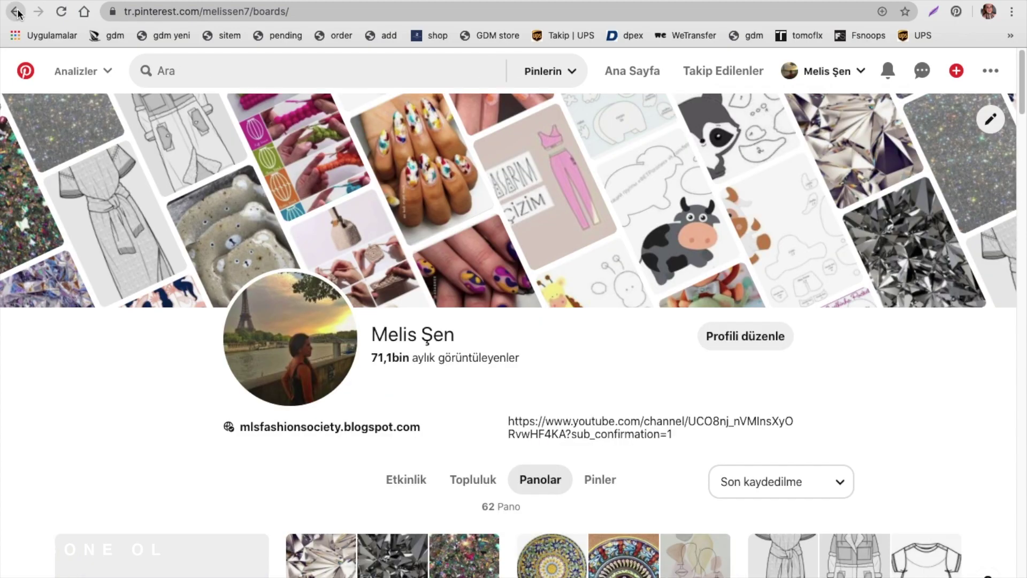
left_click(16, 11)
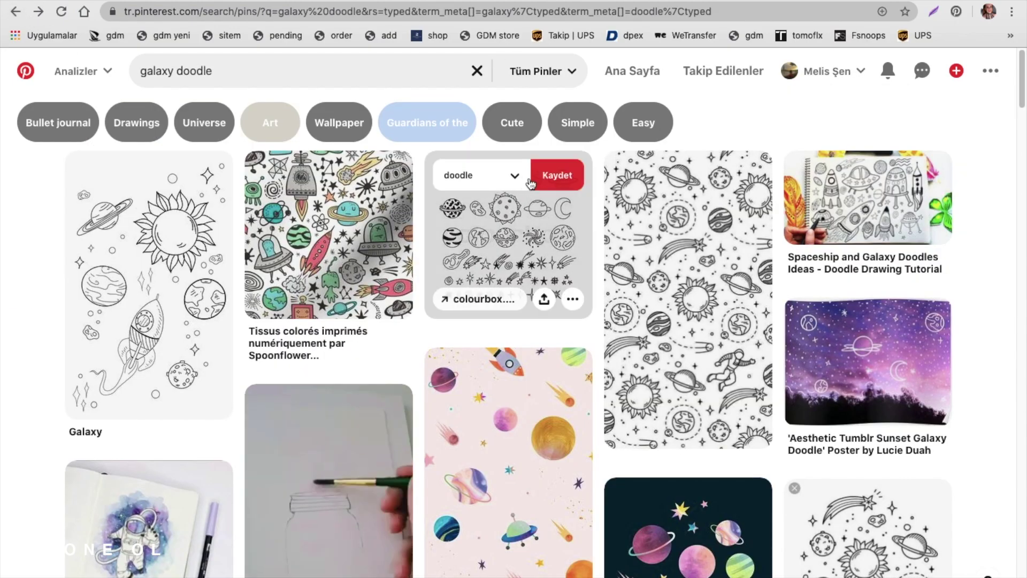
Save the Colourbox pin of hand-drawn planets and stars to the doodle board and open the profile's boards page
left_click(538, 177)
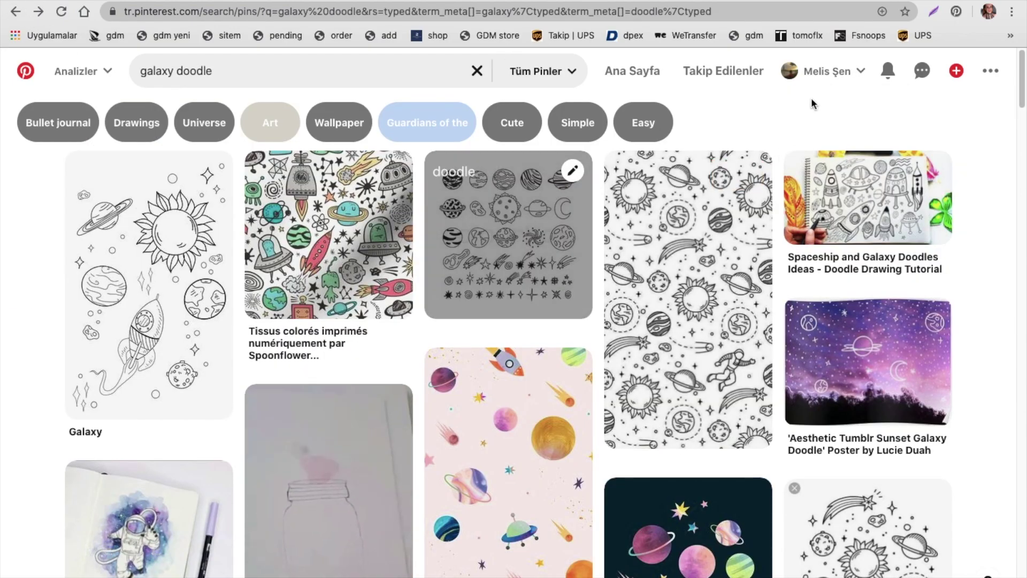
left_click(824, 71)
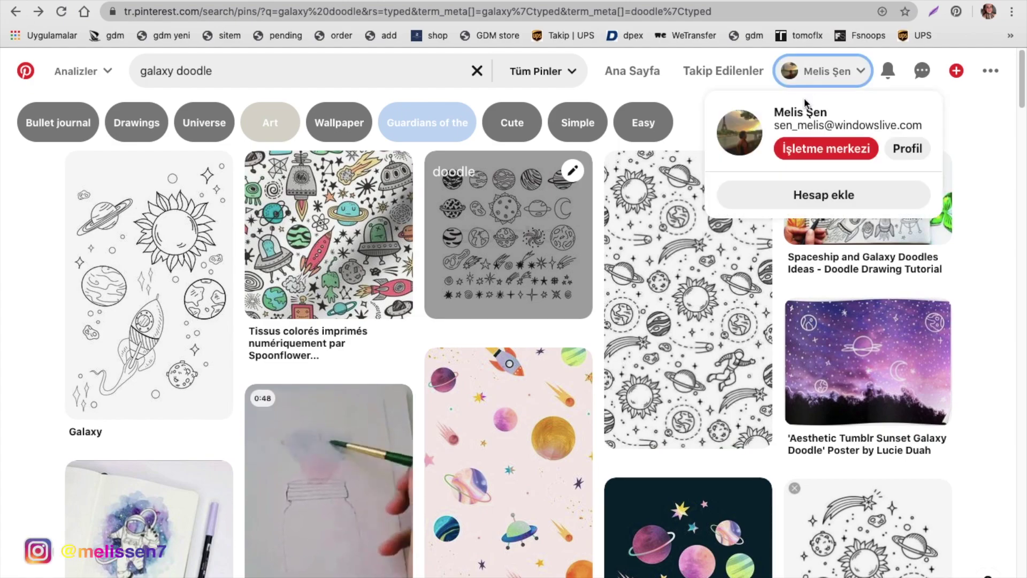
left_click(907, 149)
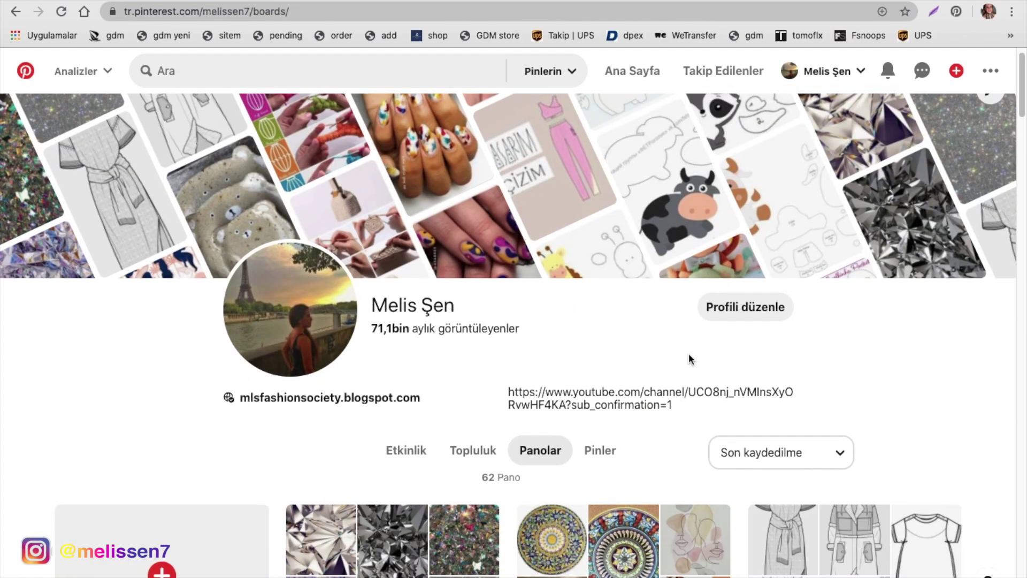
Look through the profile's saved boards and open the Flat drawing board
scroll(688, 353, "down", 15)
scroll(690, 360, "up", 10)
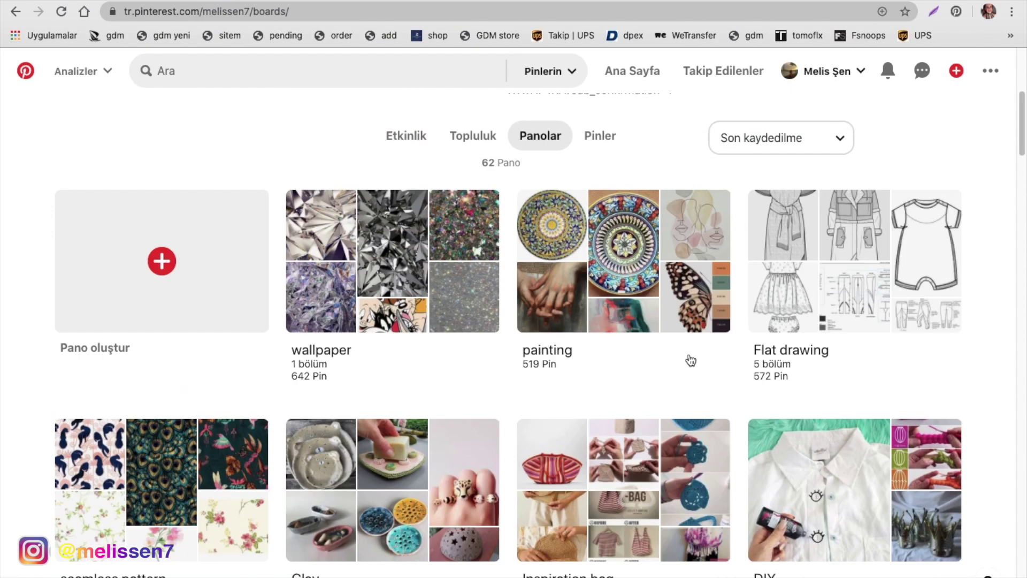
scroll(690, 360, "up", 3)
scroll(690, 360, "down", 15)
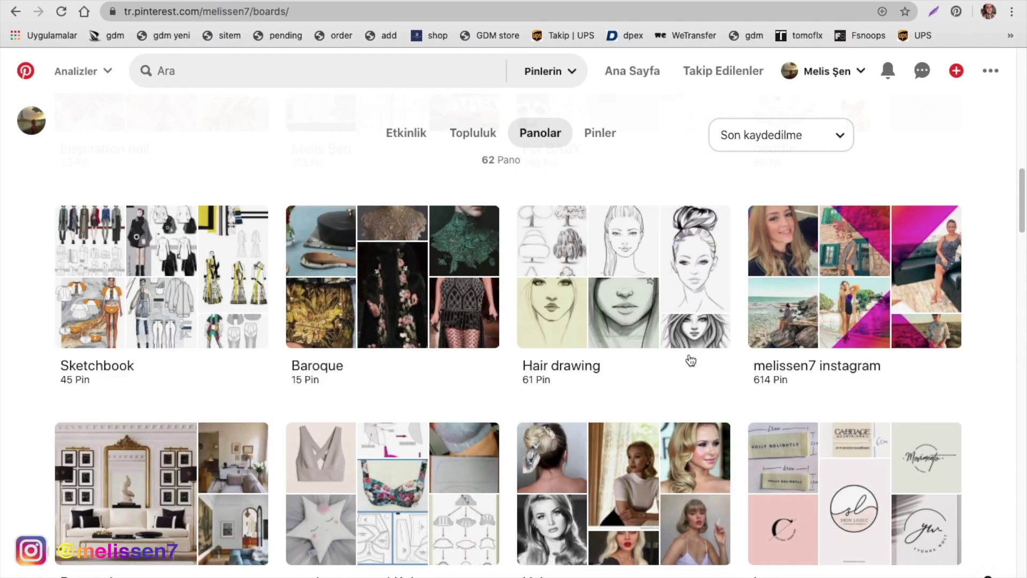
scroll(690, 360, "up", 8)
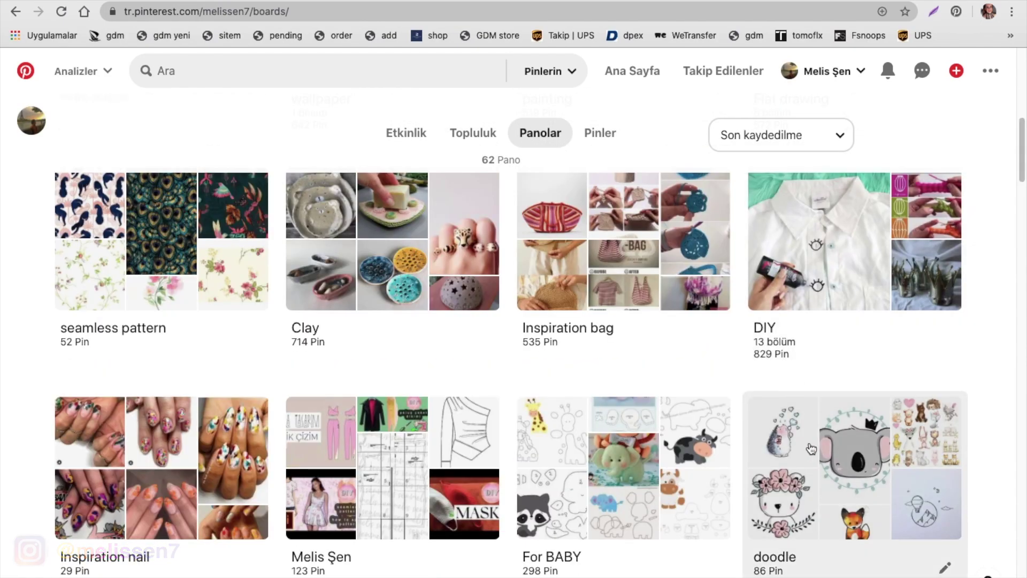
scroll(811, 448, "up", 5)
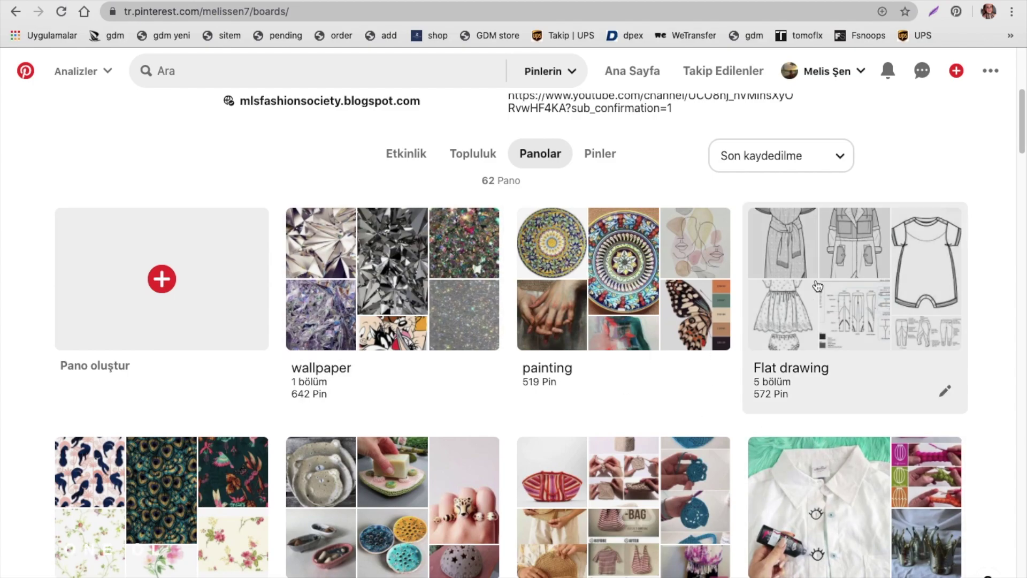
left_click(817, 286)
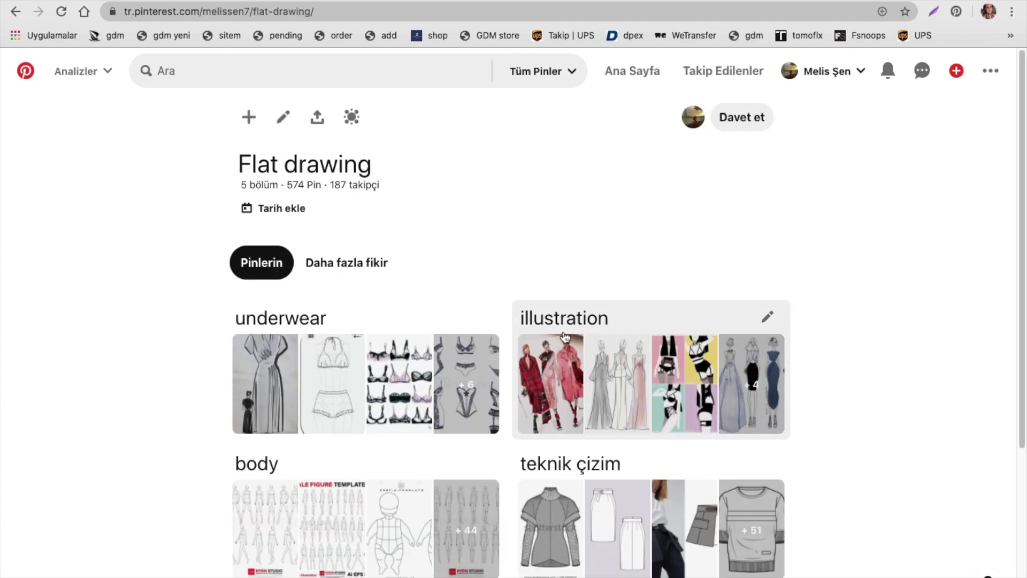
Find the hooded zip-front romper sketch among the Flat drawing pins and open its pin
scroll(565, 337, "down", 10)
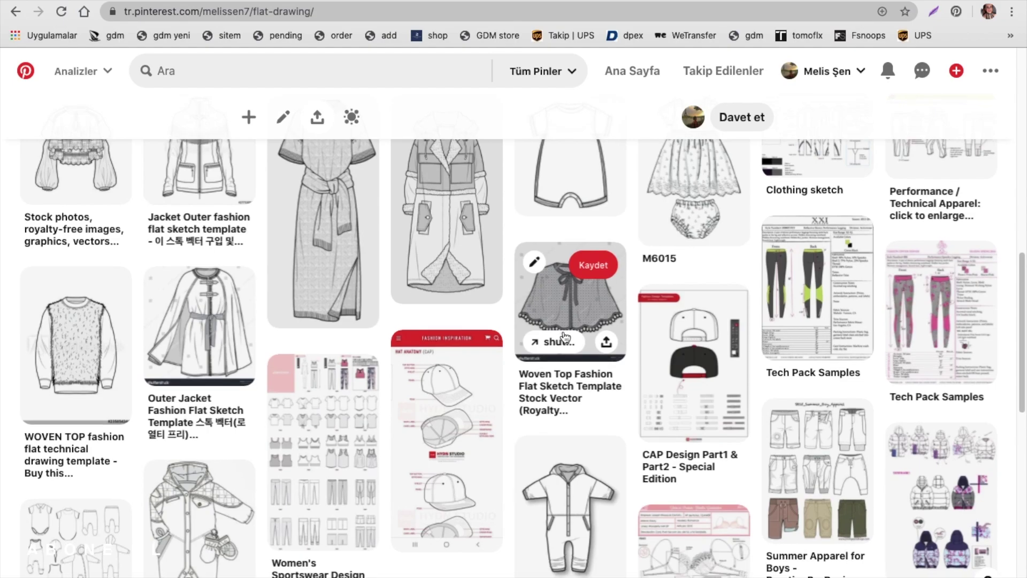
scroll(565, 337, "down", 2)
left_click(550, 398)
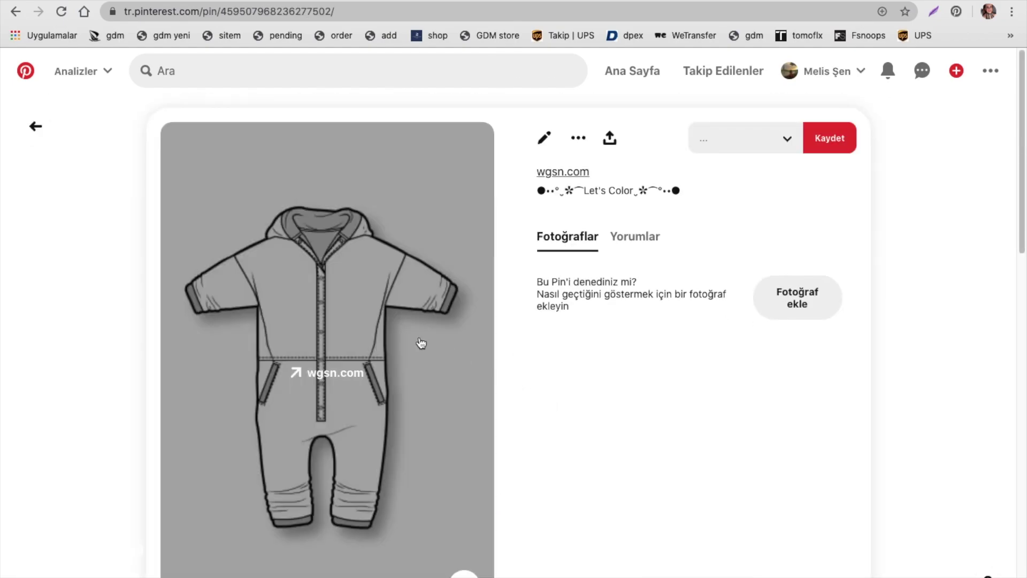
Copy the hooded romper sketch image from its Pinterest pin and browse the related pins
right_click(314, 239)
left_click(395, 380)
key("super+Tab")
key("super+Tab")
key("super+Tab")
scroll(629, 393, "down", 12)
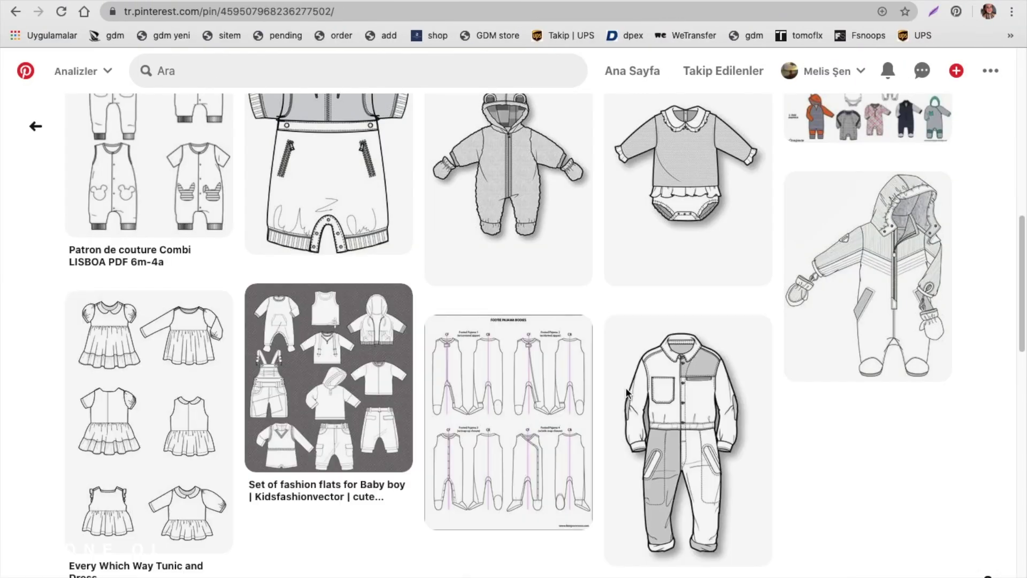
scroll(526, 374, "up", 8)
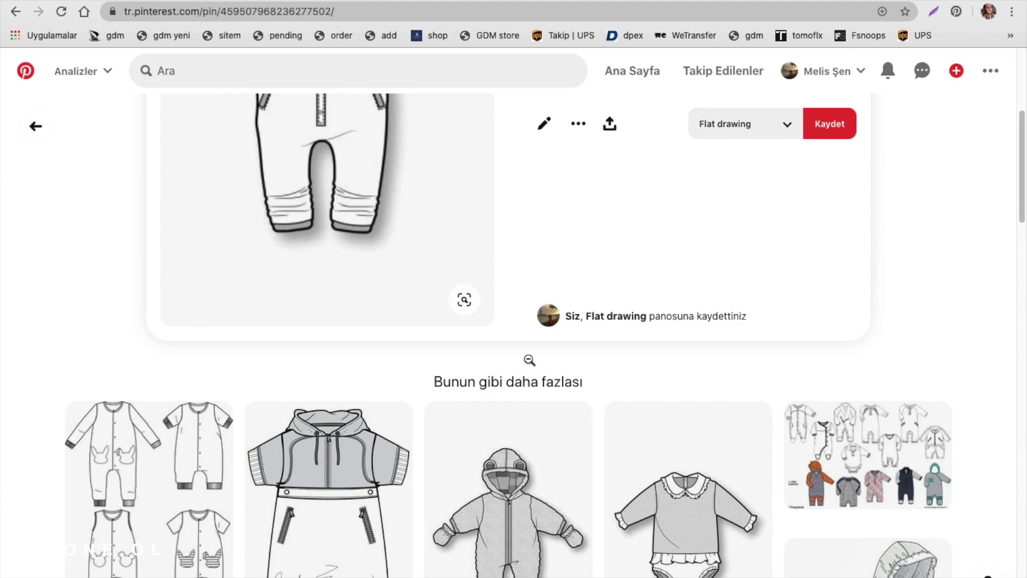
scroll(529, 360, "up", 5)
Switch to Illustrator and paste the copied romper sketch into the document
key("super+Tab")
scroll(579, 327, "down", 1)
scroll(579, 327, "up", 1)
left_click_drag(579, 326, 497, 323)
scroll(497, 323, "up", 1)
scroll(497, 323, "down", 1)
key("super+v")
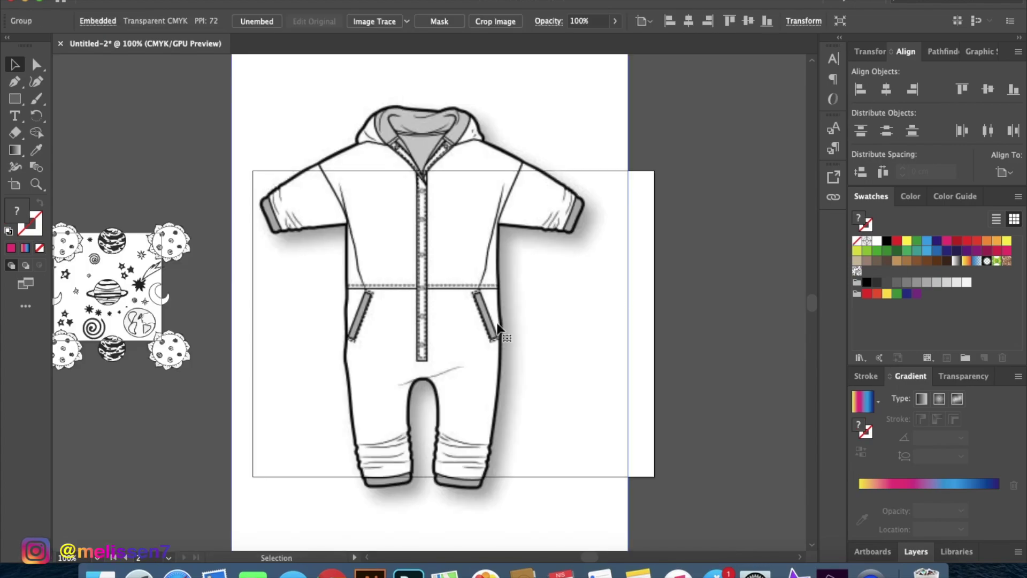
Scale the pasted romper image down proportionally and position it on the blank artboard
scroll(497, 327, "down", 1)
left_click_drag(584, 505, 401, 234)
left_click_drag(364, 178, 424, 324)
scroll(424, 324, "up", 2)
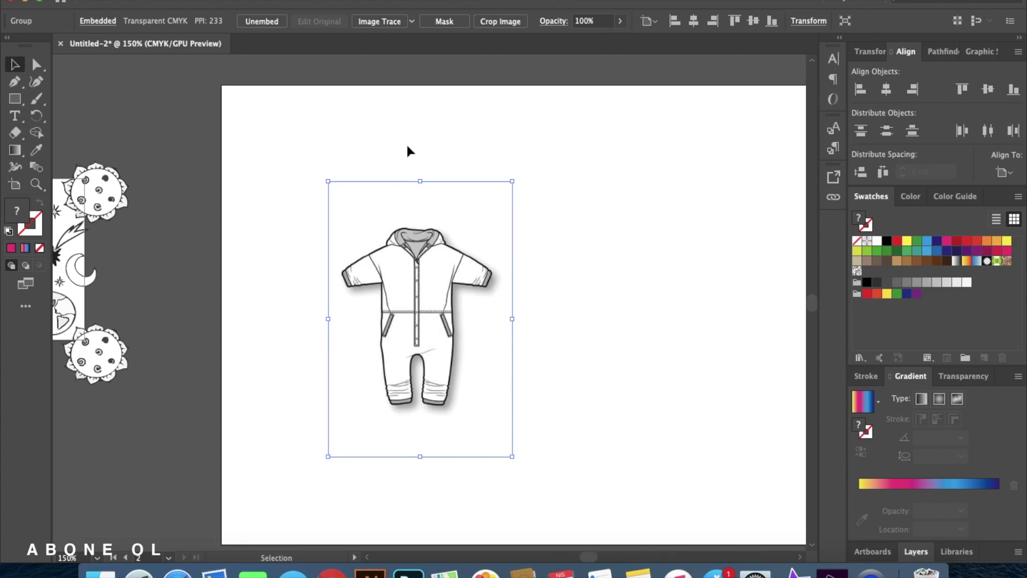
Image Trace the romper sketch with the Black and White Logo preset and expand the tracing
left_click(396, 24)
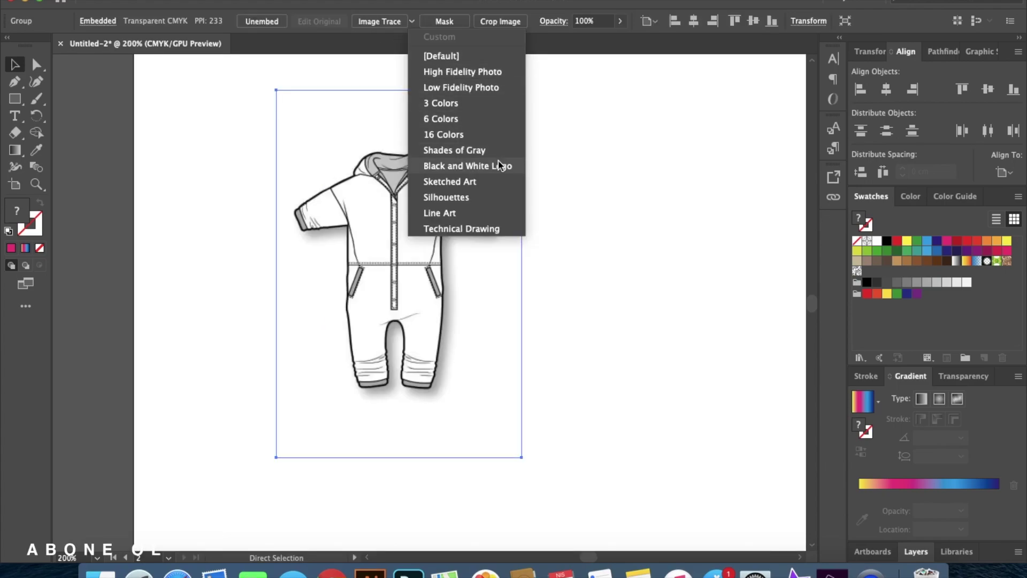
left_click(500, 166)
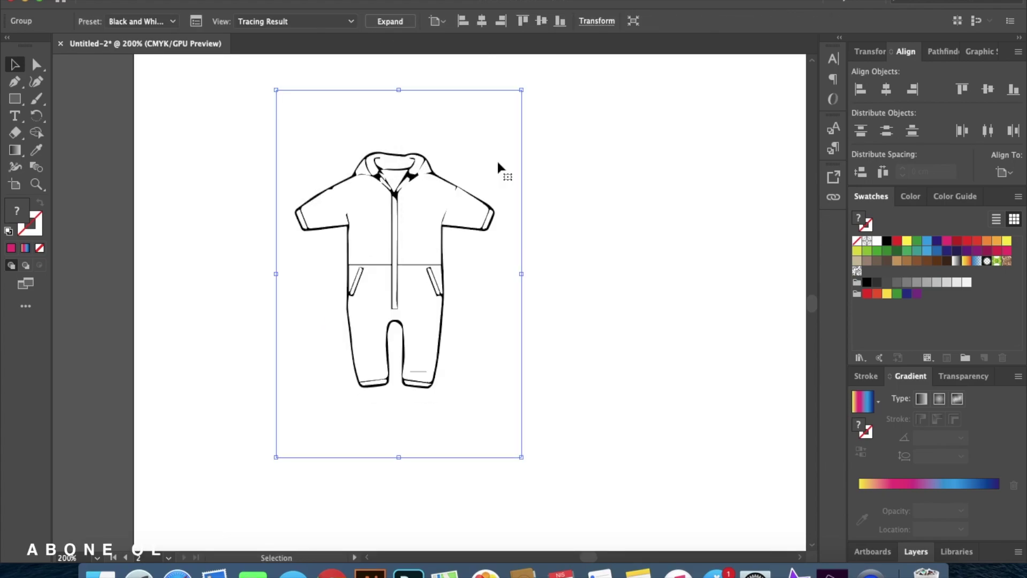
left_click(591, 321)
left_click(448, 301)
left_click(390, 21)
Ungroup the traced romper, check its paths in outline mode, and select the right chest panel in preview mode
right_click(425, 196)
left_click(491, 316)
left_click(550, 308)
left_click(516, 312)
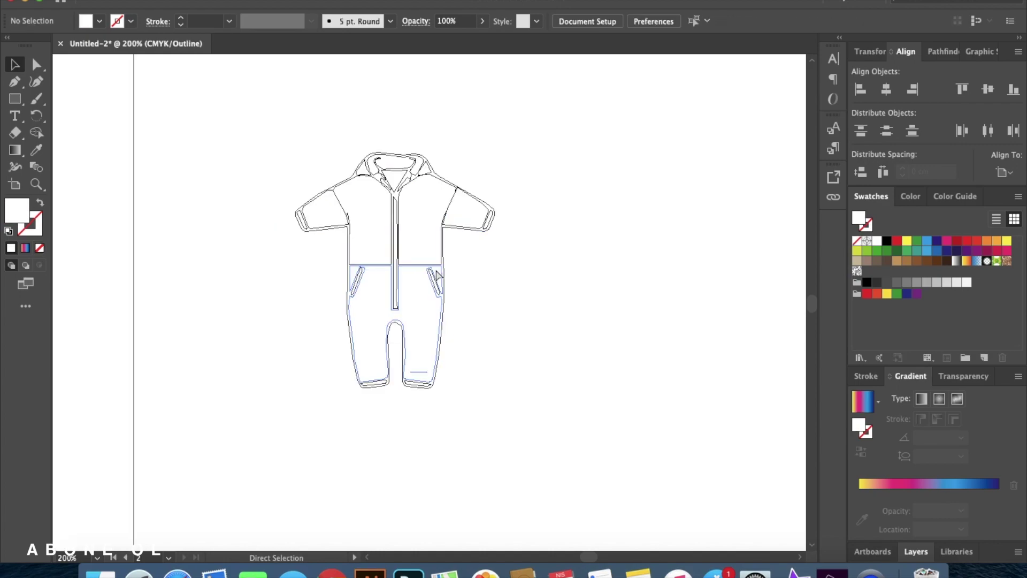
key("super+y")
left_click(424, 236)
Select the whole traced romper and place a duplicate beside it on the same artboard
key("super+equal")
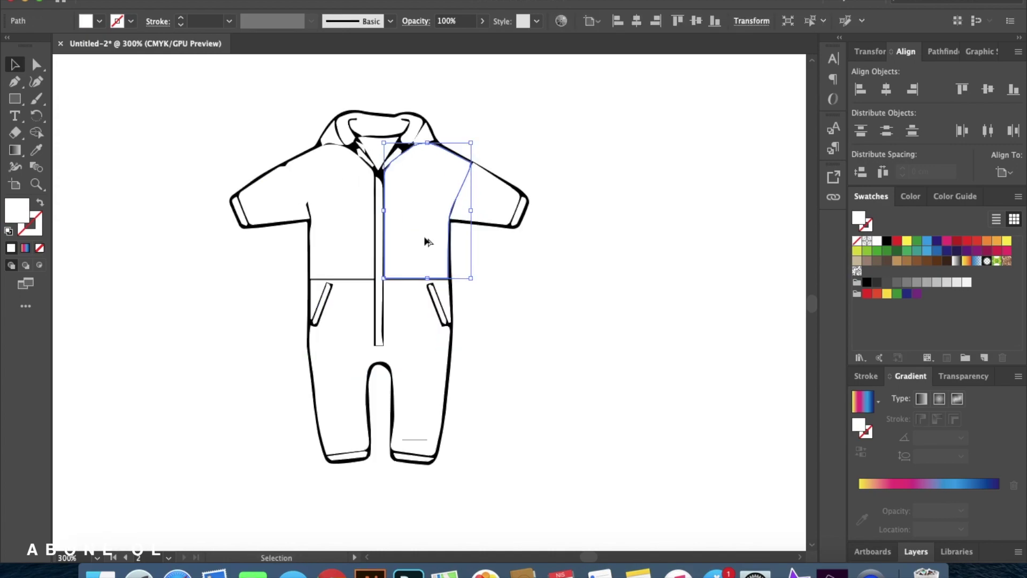
key("super+minus")
key("super+minus")
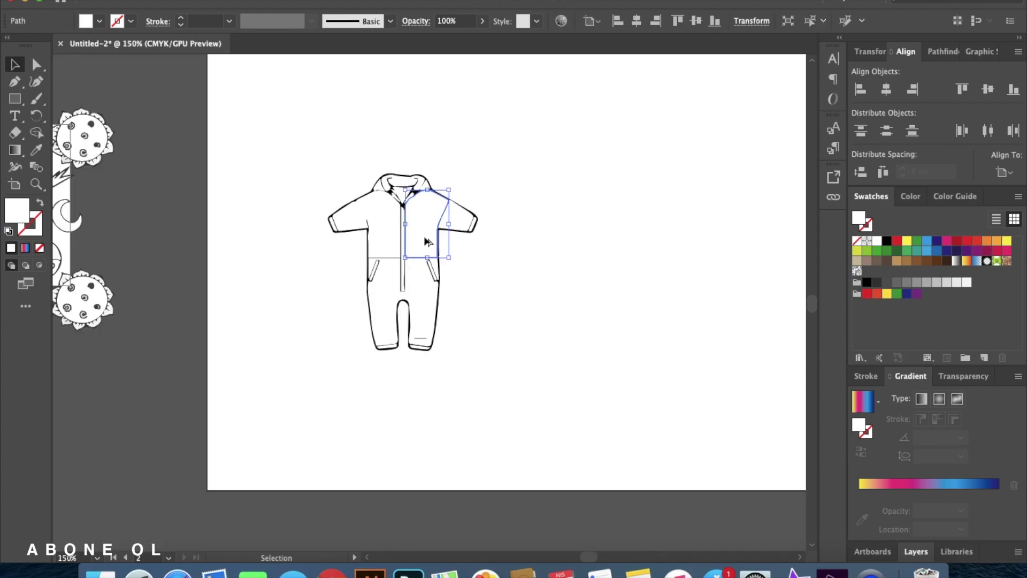
key("super+minus")
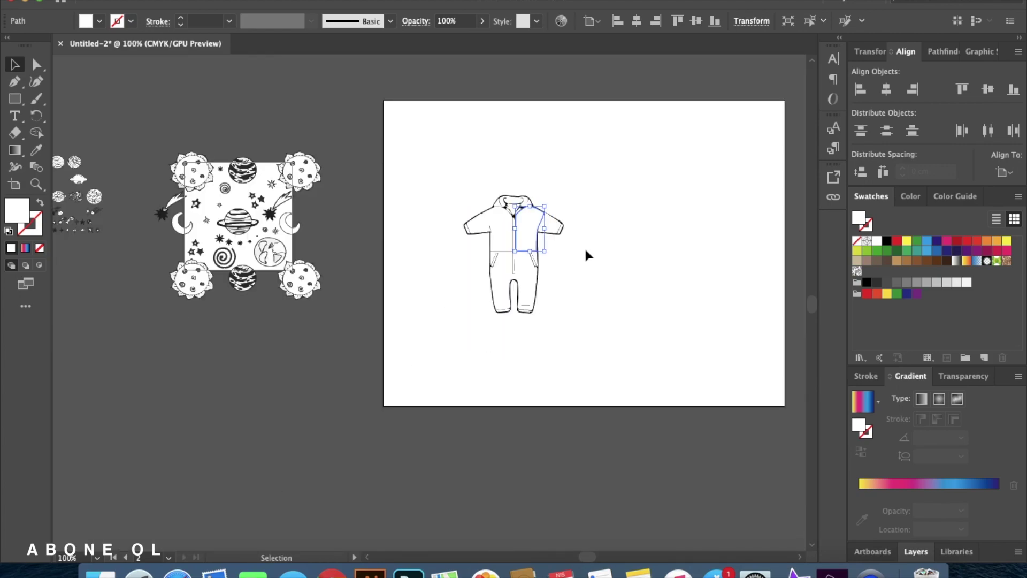
left_click_drag(601, 256, 484, 278)
left_click_drag(306, 187, 481, 381)
left_click_drag(414, 307, 578, 300)
left_click(454, 250)
Fill the right chest panel of the first romper with the galaxy doodle pattern swatch
scroll(446, 252, "up", 3)
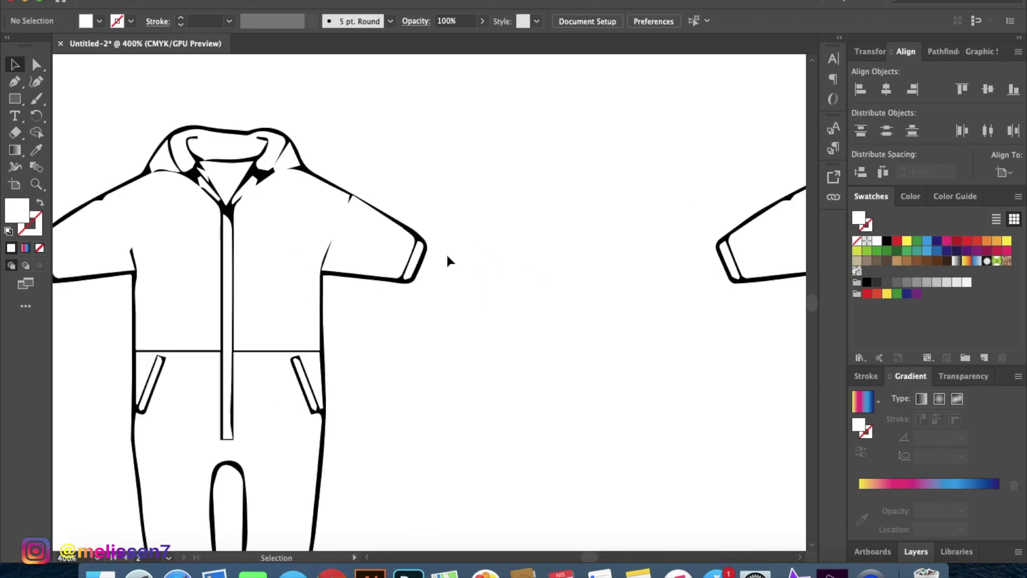
scroll(445, 252, "down", 2)
left_click(367, 249)
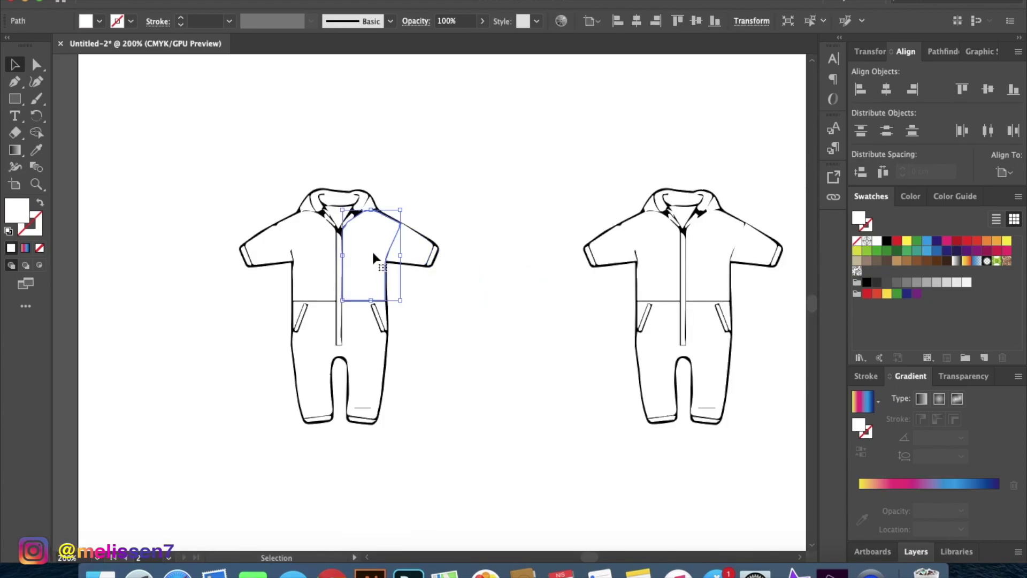
left_click(856, 270)
scroll(424, 288, "down", 3)
left_click_drag(424, 288, 434, 331)
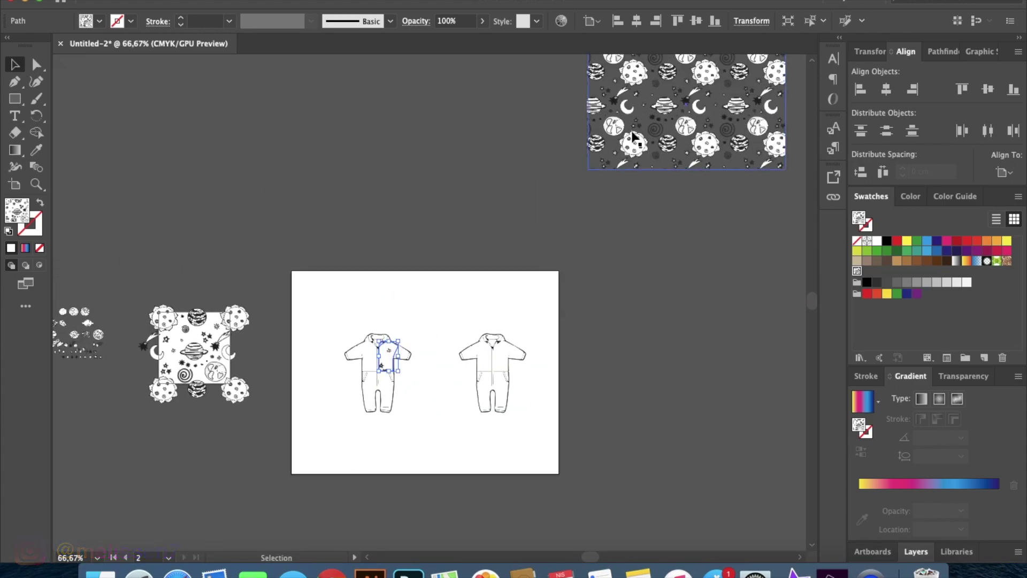
scroll(382, 368, "up", 4)
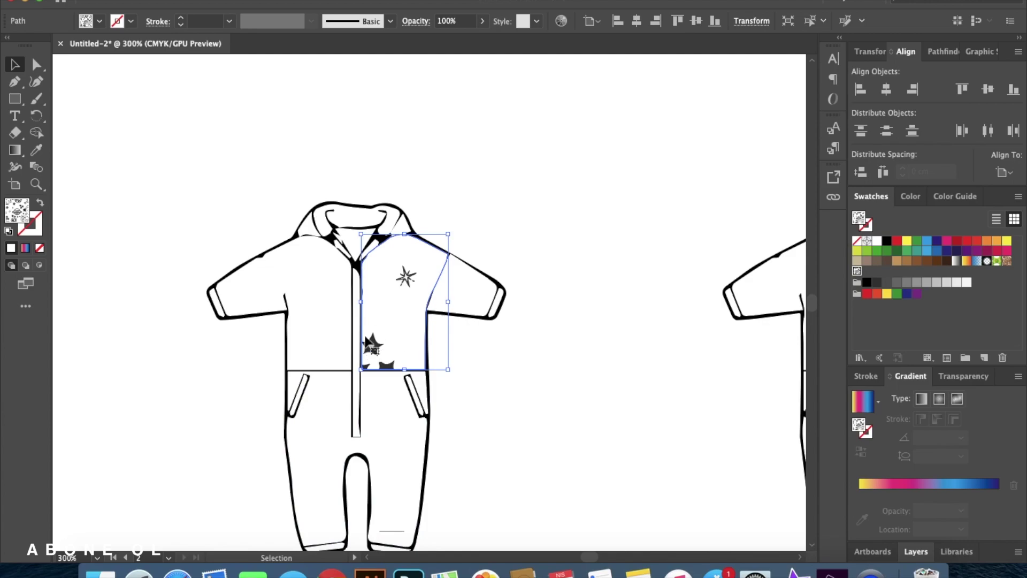
scroll(442, 321, "down", 5)
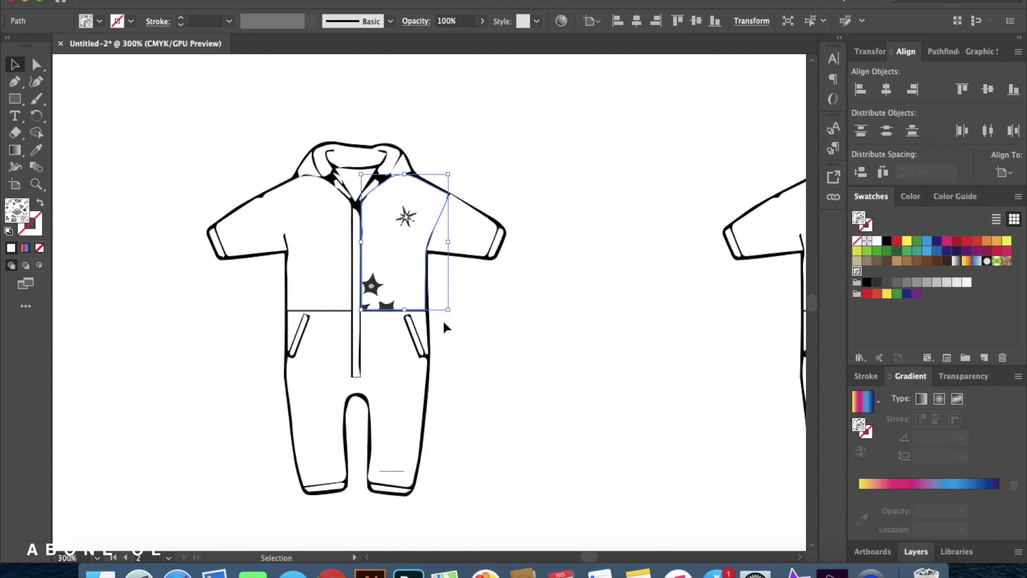
scroll(443, 321, "up", 1)
scroll(444, 322, "down", 1)
Open the Scale options for the patterned chest panel and set only patterns, not objects, to transform
key("s")
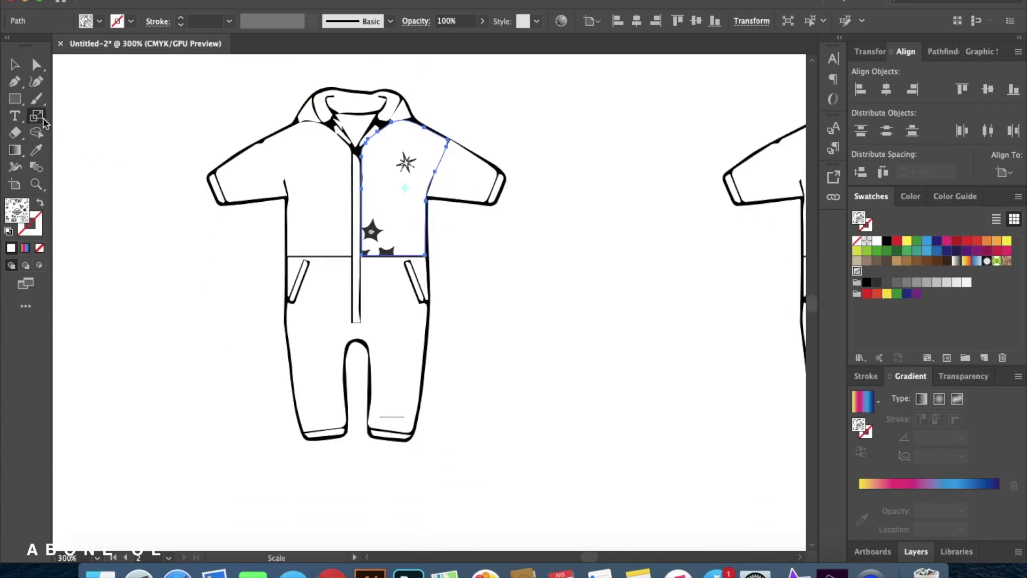
left_click(41, 117)
left_click(102, 134)
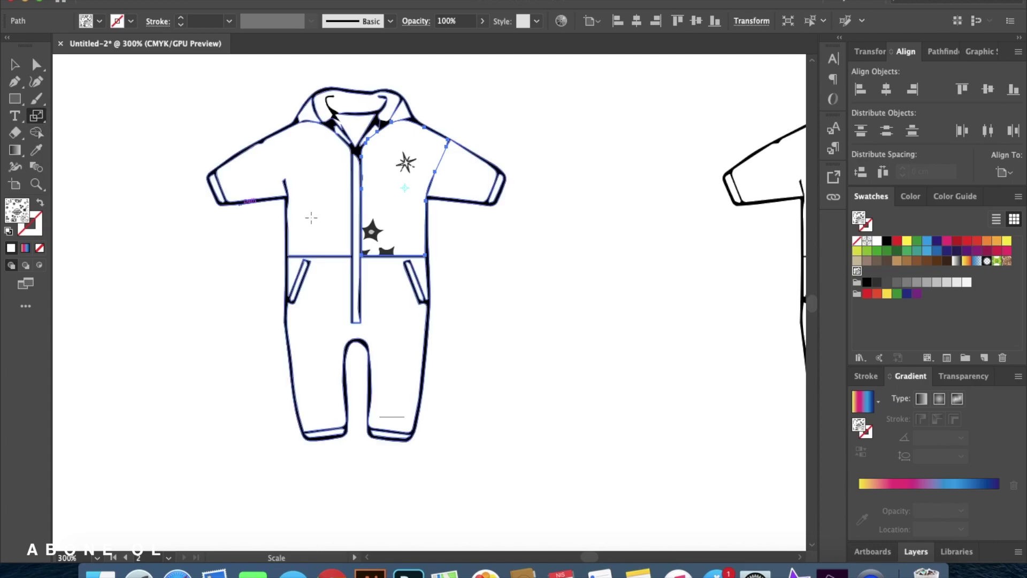
left_click(381, 191, "alt")
key("Escape")
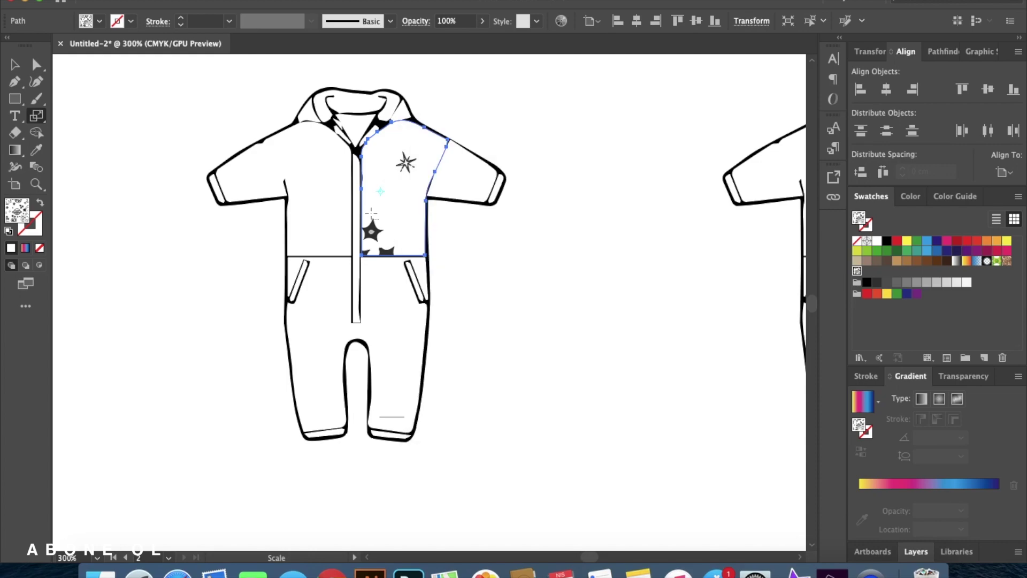
left_click(385, 189, "alt")
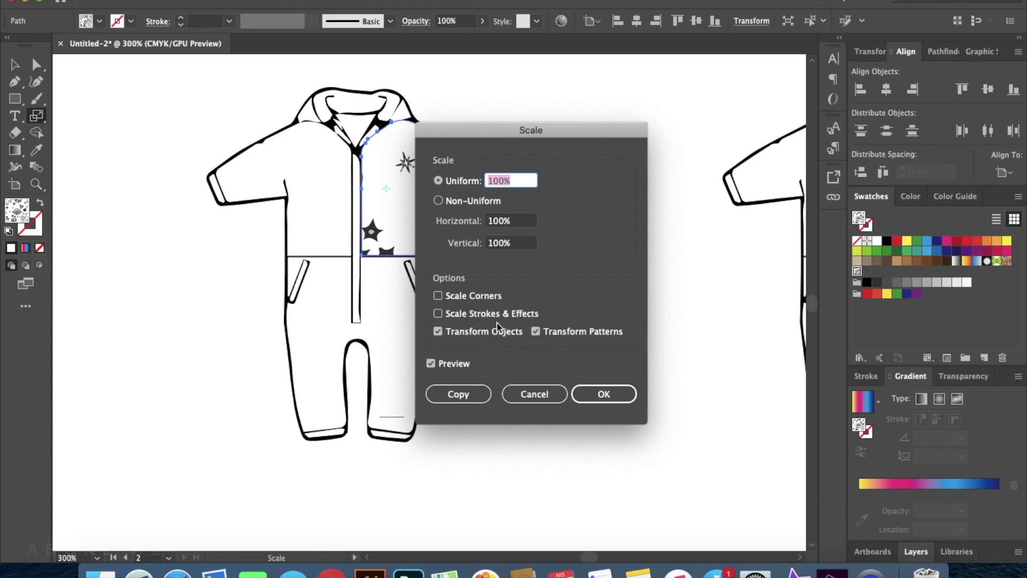
left_click(438, 335)
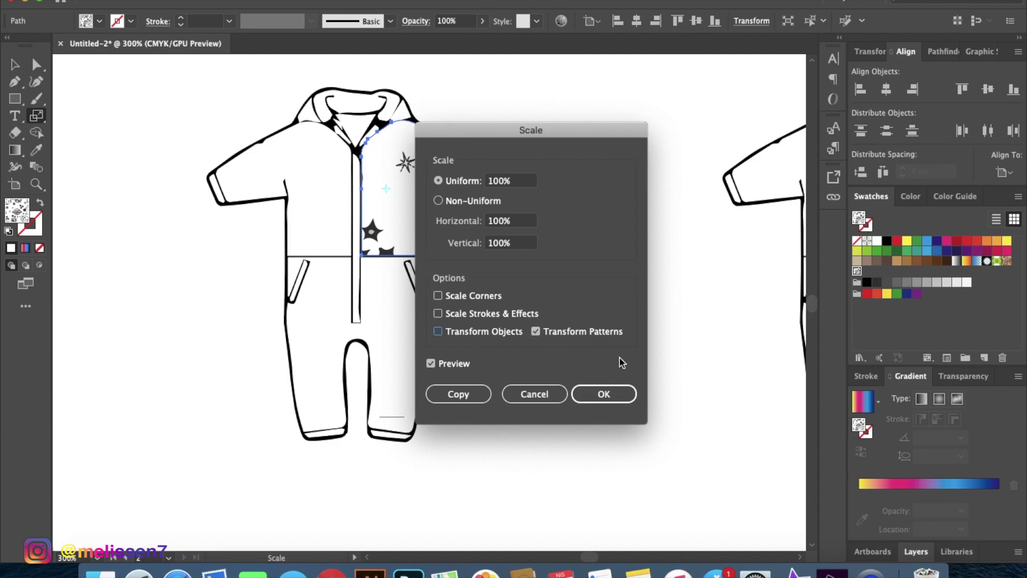
Try a uniform scale of 10% on the chest panel's pattern in the preview
double_click(497, 184)
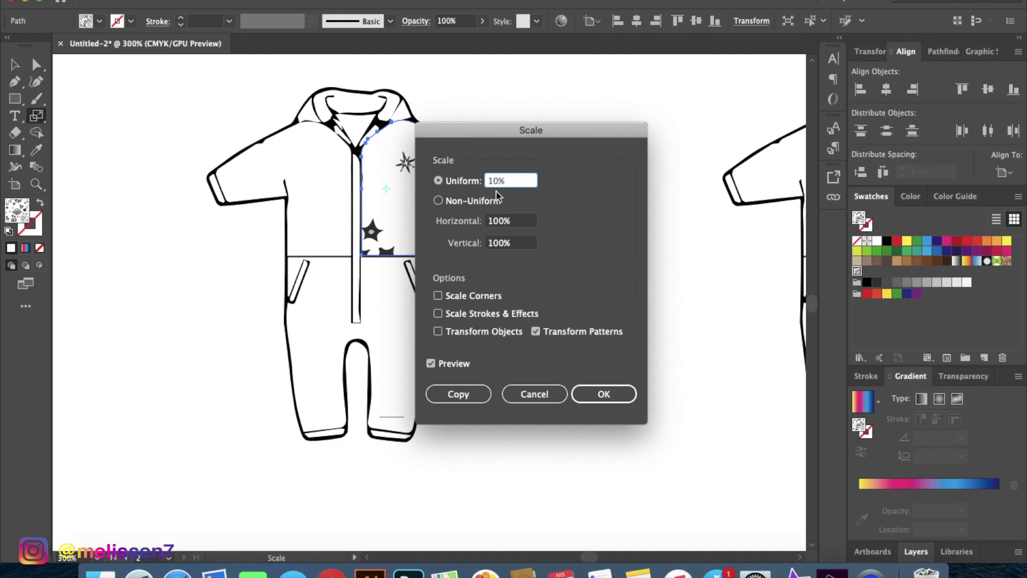
left_click(457, 363)
left_click(456, 363)
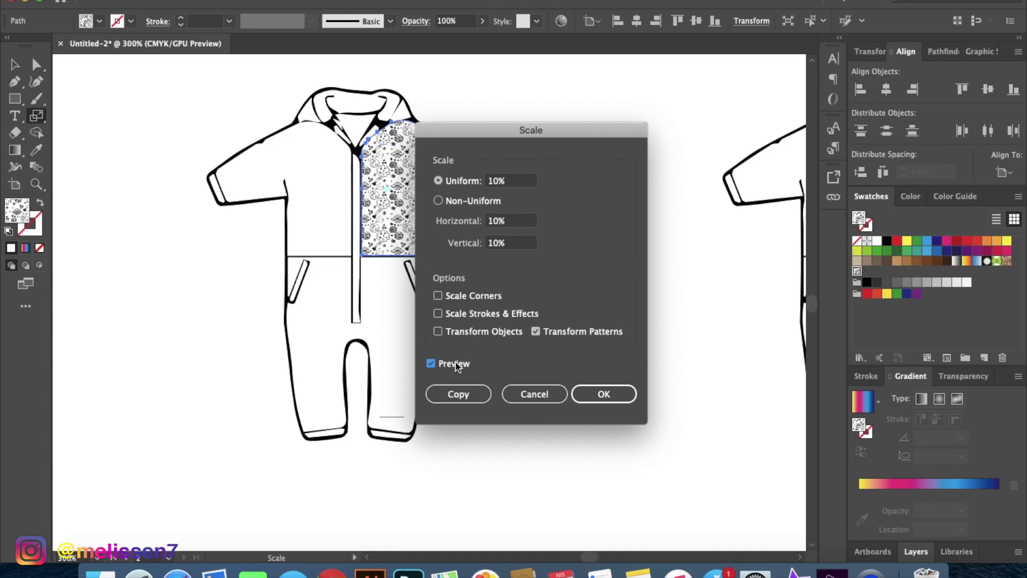
Scale the chest panel's galaxy pattern uniformly to 20% and apply it
double_click(493, 183)
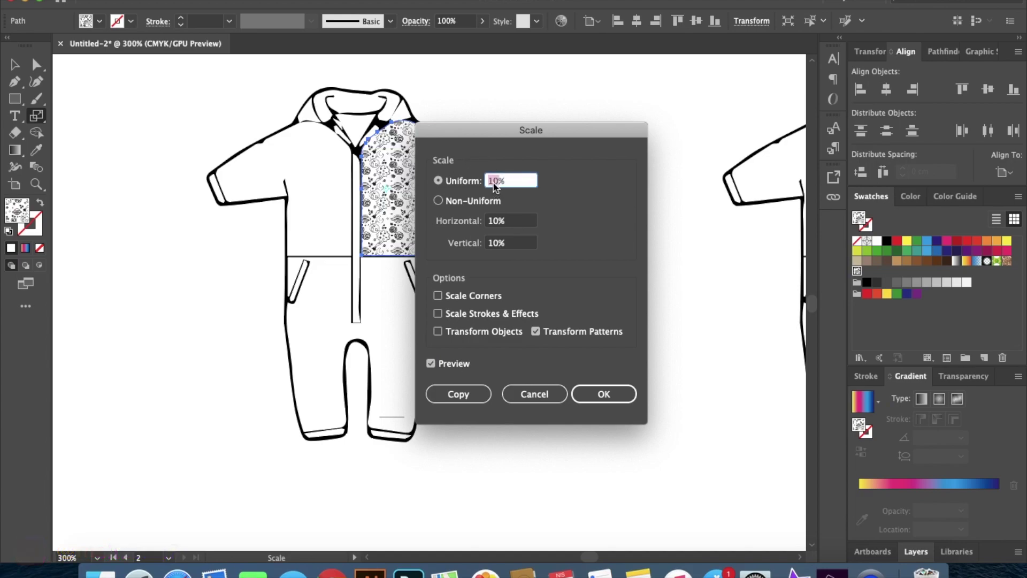
type("30")
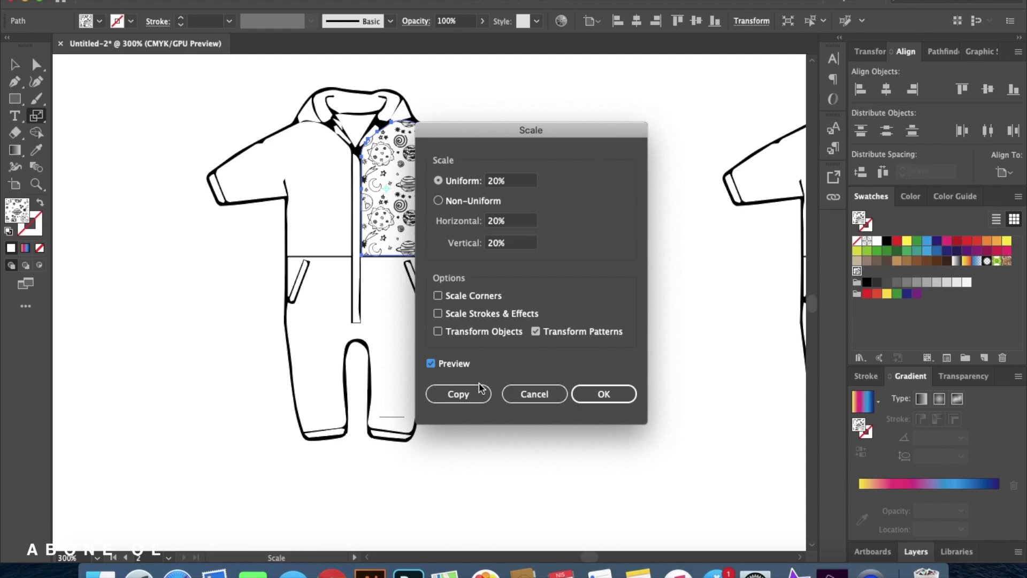
left_click(590, 392)
Copy the scaled galaxy pattern fill onto the left chest panel with the Eyedropper
key("v")
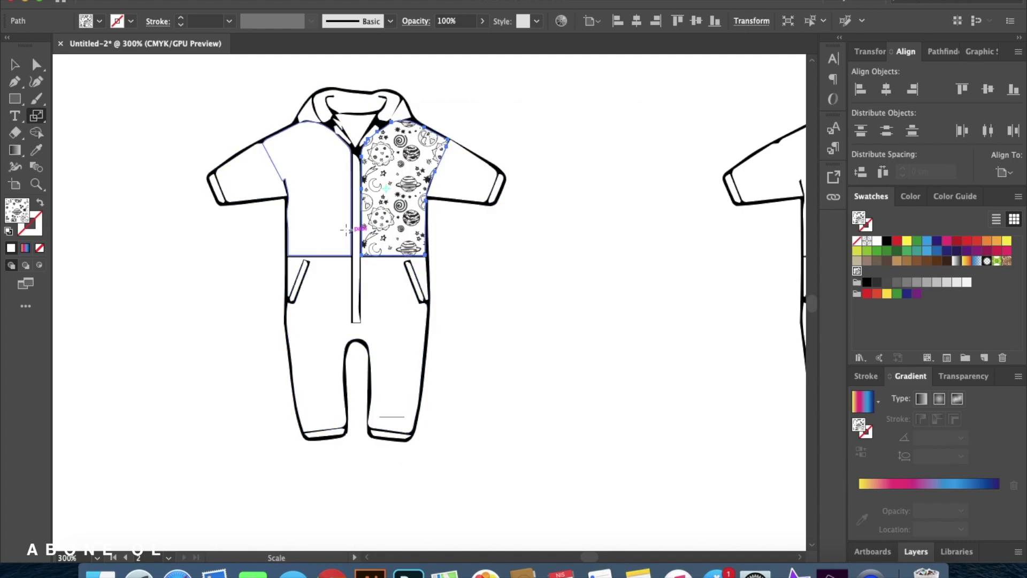
left_click(310, 209)
key("i")
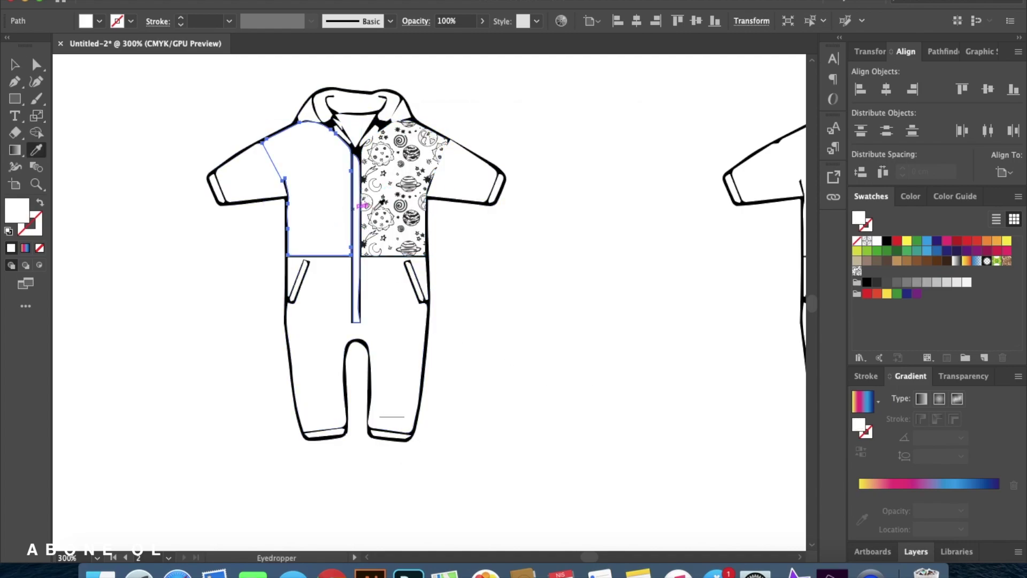
left_click(396, 204)
key("v")
left_click(468, 178)
left_click(385, 182)
left_click(329, 191)
left_click(596, 257)
Duplicate both patterned chest panels into the empty space between the two rompers
left_click(341, 208)
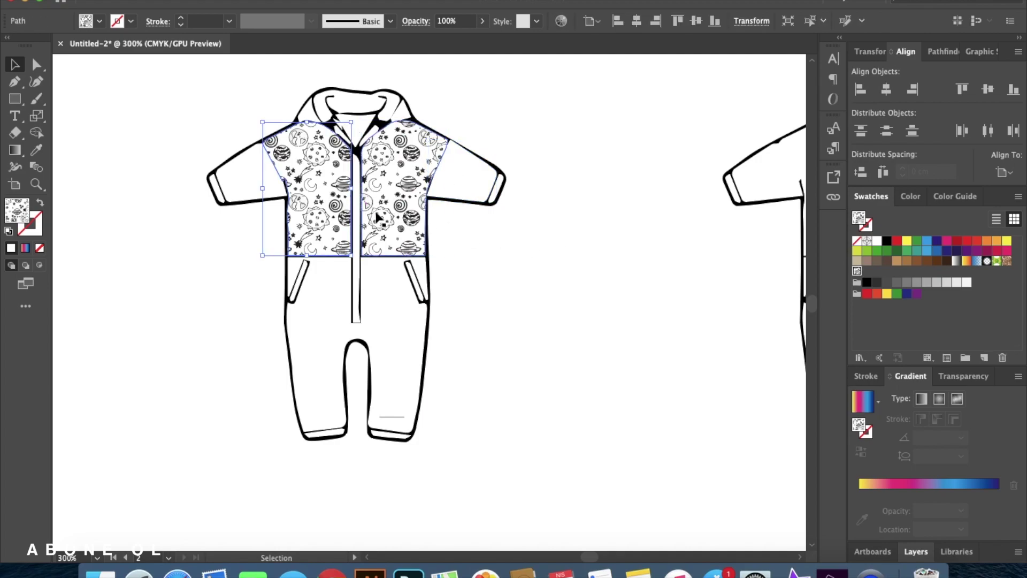
left_click(398, 206, "shift")
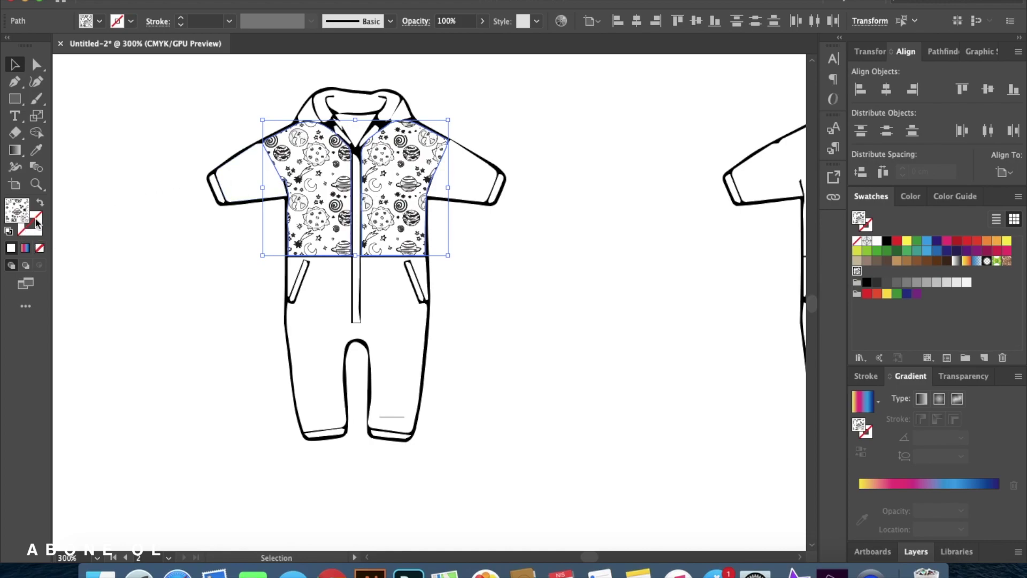
left_click_drag(372, 198, 616, 199)
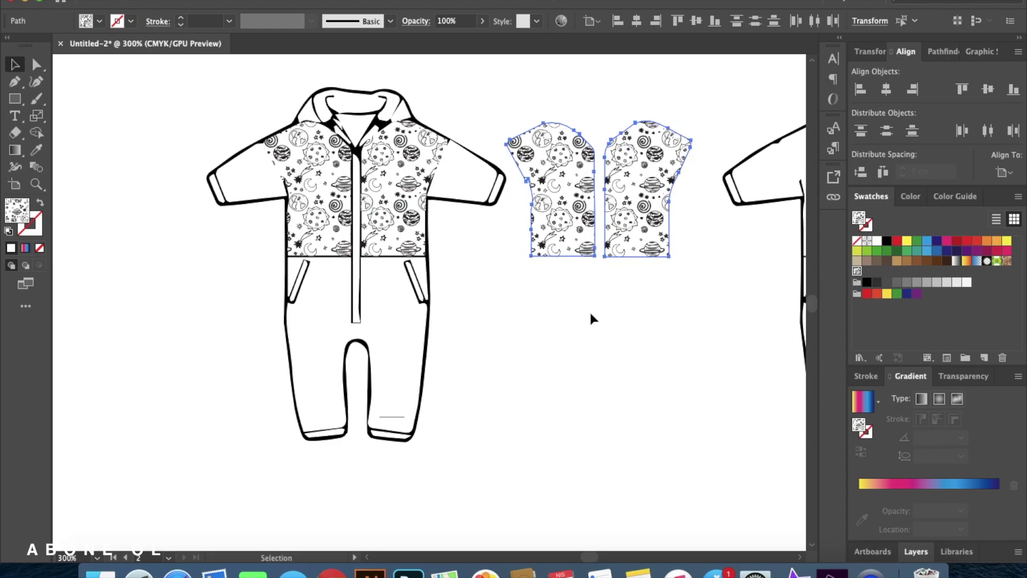
left_click(556, 315)
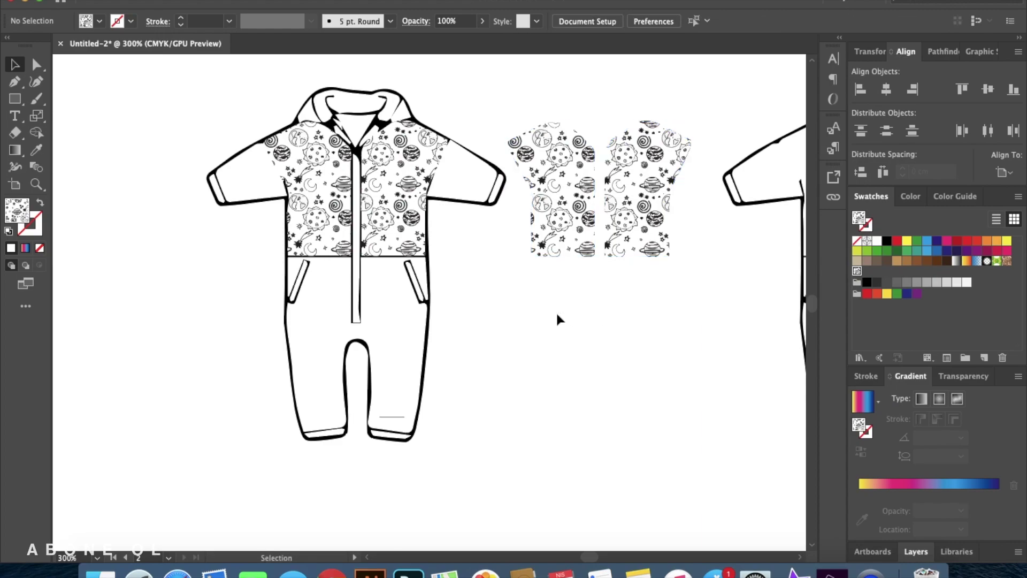
Fill the duplicated left chest panel with a linear white-to-black gradient
left_click(552, 195)
left_click(15, 150)
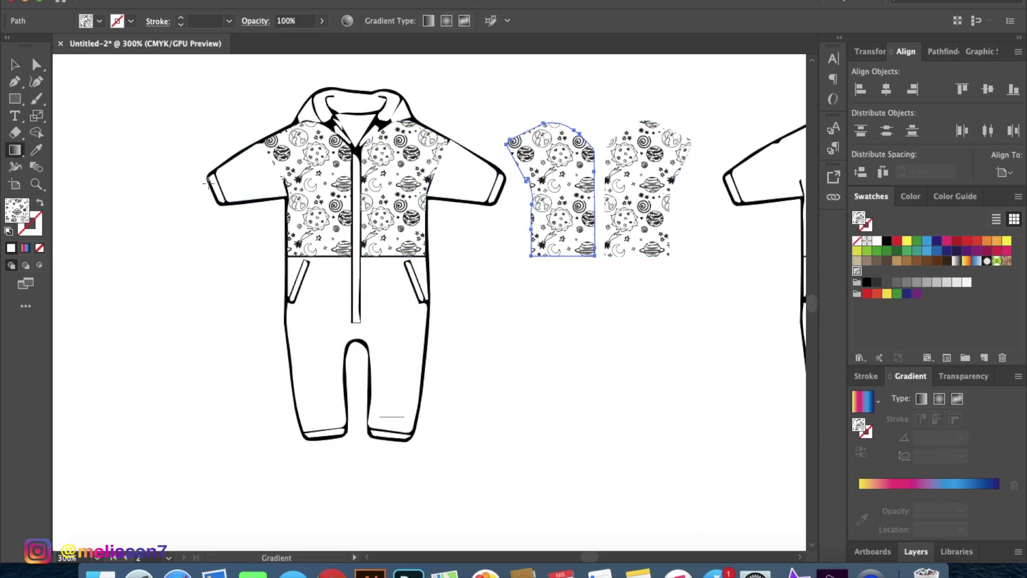
left_click(561, 188)
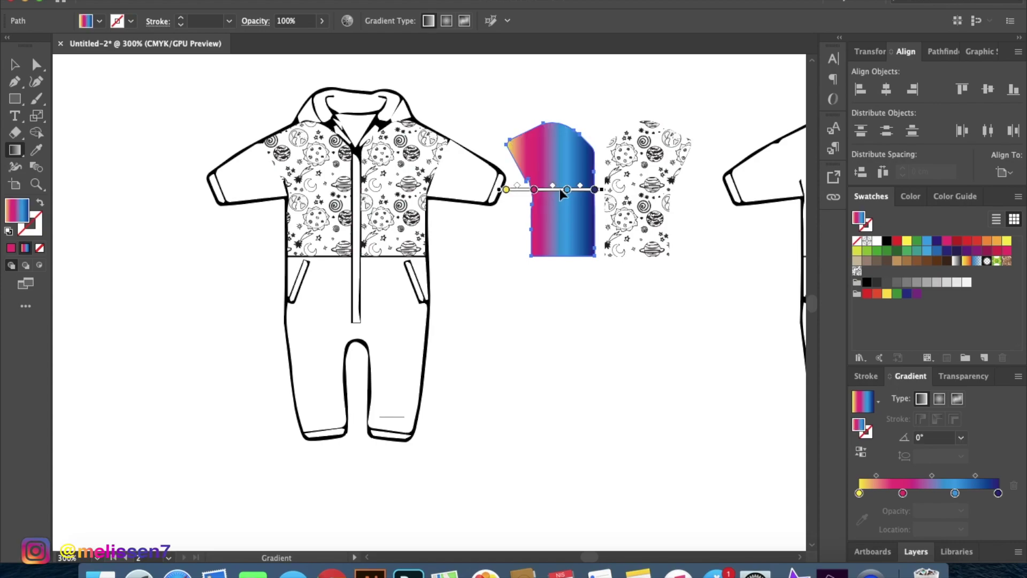
left_click(880, 403)
left_click(838, 424)
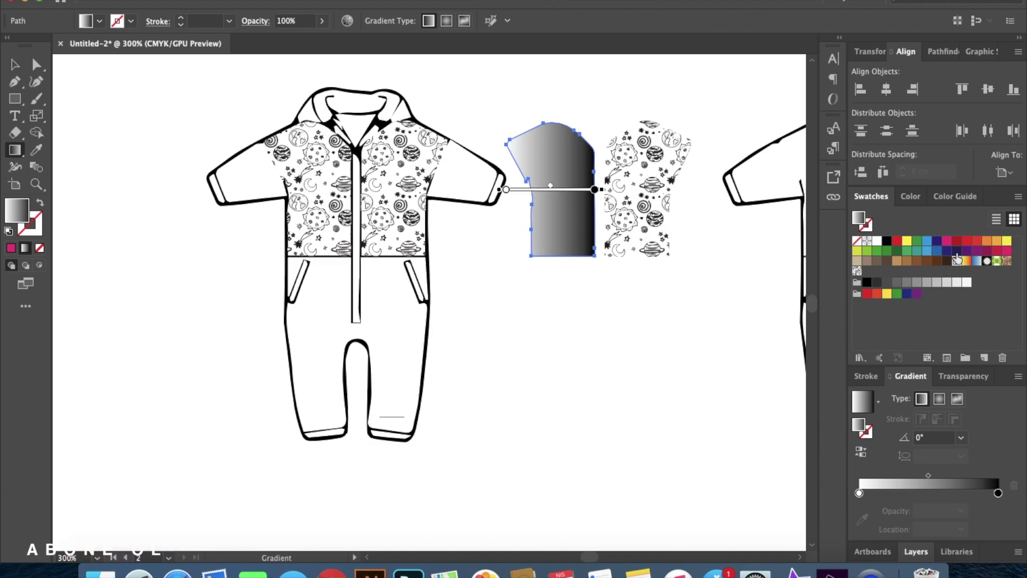
Recolour the panel's gradient with a dark blue start stop, an added magenta middle stop and a dark purple end stop
left_click_drag(998, 494, 999, 496)
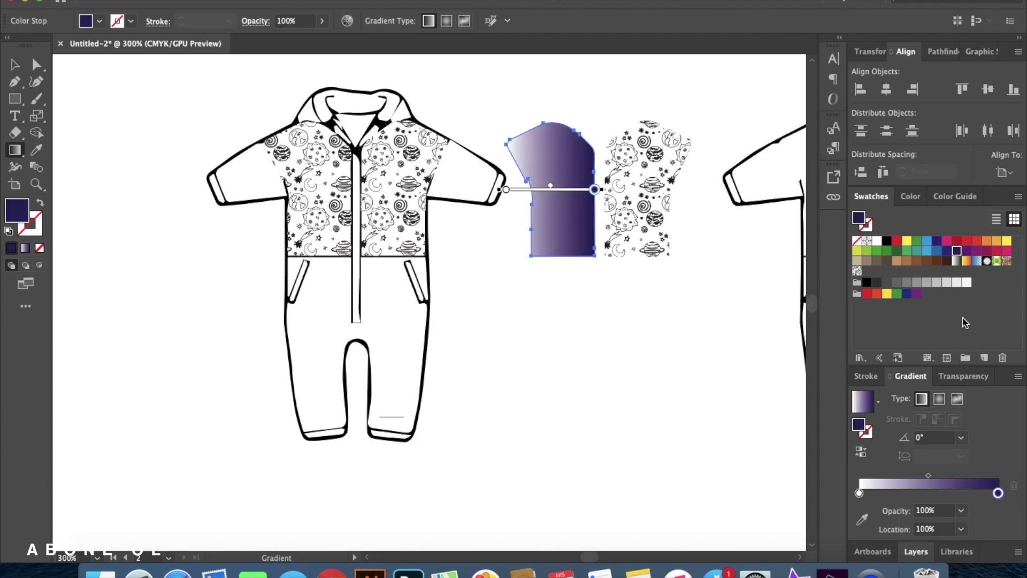
left_click_drag(946, 241, 937, 483)
left_click_drag(890, 443, 859, 472)
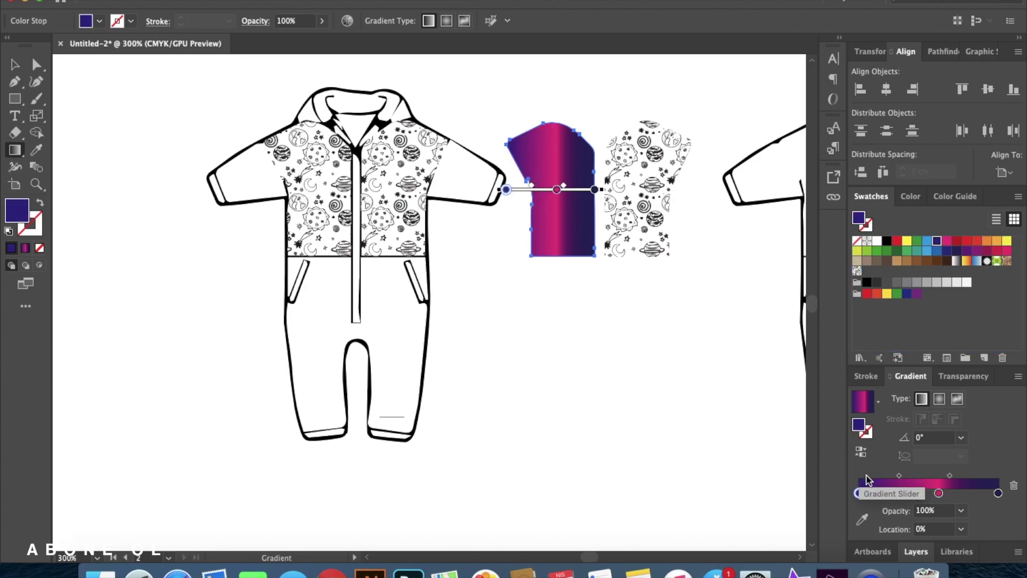
Turn the panel's gradient vertical at about -90.5° and space its stops from dark blue at the shoulder to dark purple at the waist
left_click(570, 191)
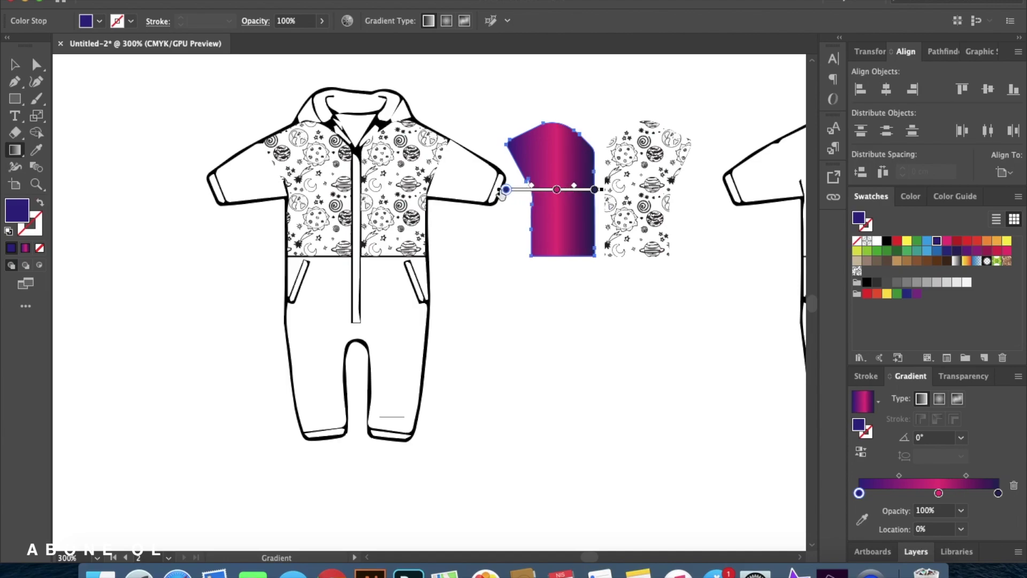
mouse_move(604, 189)
left_mouse_down()
mouse_move(593, 213)
mouse_move(540, 256)
mouse_move(508, 268)
mouse_move(505, 254)
left_mouse_up()
left_click_drag(550, 185, 551, 136)
left_click_drag(550, 237, 550, 252)
left_click_drag(550, 196, 551, 182)
left_click_drag(956, 250, 997, 484)
left_click_drag(546, 213, 546, 225)
left_click_drag(546, 162, 547, 162)
left_click_drag(551, 142, 551, 150)
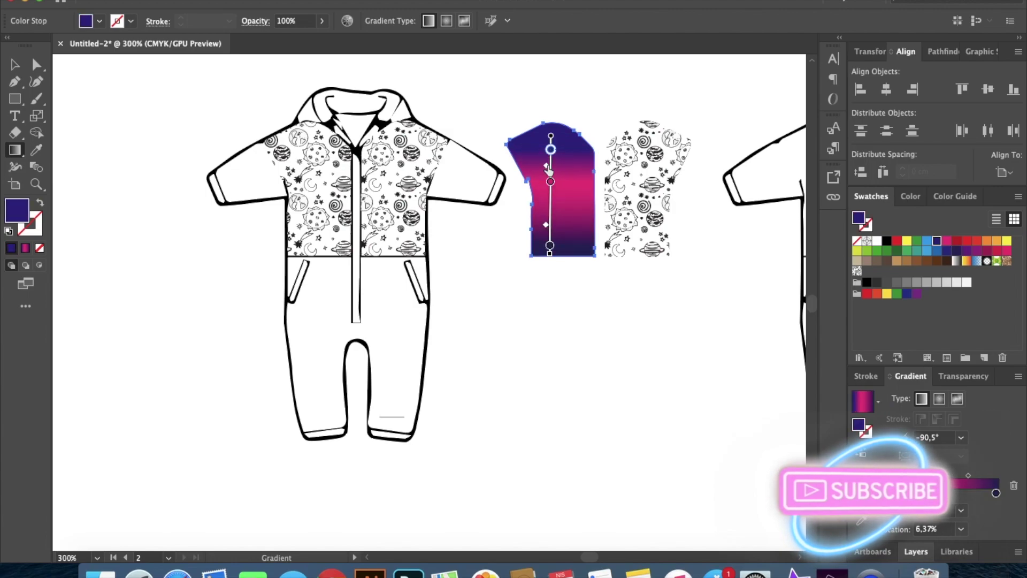
Rework the gradient's inner stops into two orange stops and a dark magenta stop at 78.3%, deleting the surplus stop
left_click_drag(997, 240, 936, 491)
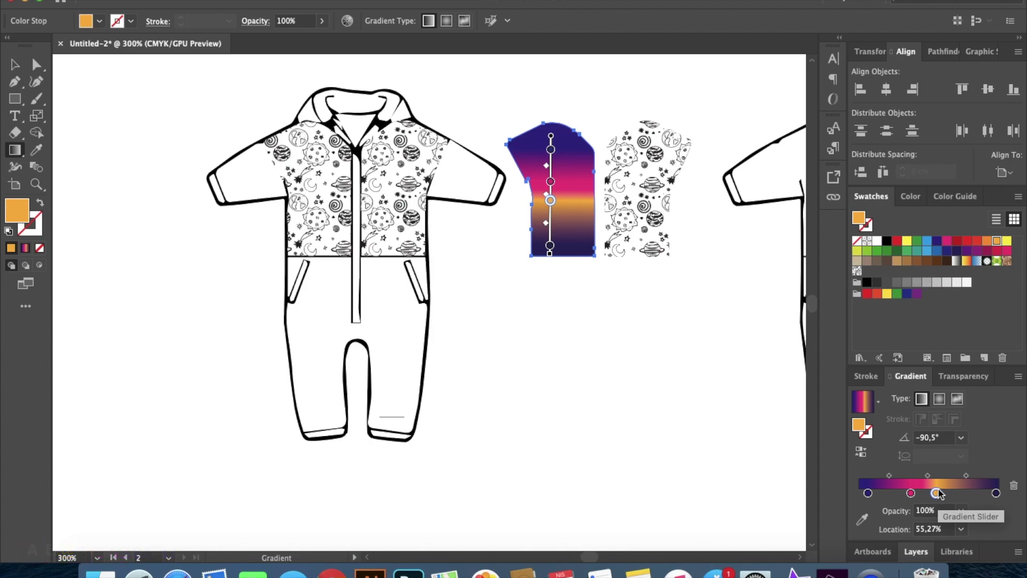
mouse_move(936, 492)
left_mouse_down()
mouse_move(969, 482)
mouse_move(951, 484)
left_mouse_up()
left_click_drag(956, 475, 929, 476)
left_click(957, 493)
mouse_move(911, 493)
left_mouse_down()
mouse_move(916, 479)
mouse_move(932, 487)
mouse_move(905, 503)
mouse_move(897, 493)
left_mouse_up()
left_click(982, 491)
left_click_drag(937, 250, 934, 493)
left_click(1013, 485)
left_click_drag(911, 493, 906, 493)
left_click_drag(978, 495, 967, 493)
Try the radial gradient type on the panel and return it to linear
left_click(939, 398)
left_click(921, 398)
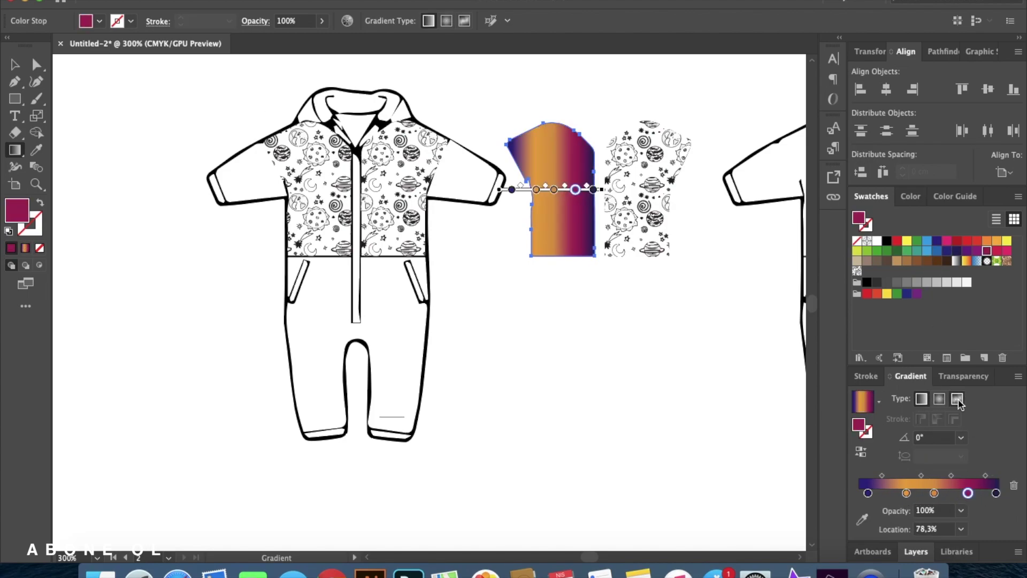
left_click(941, 400)
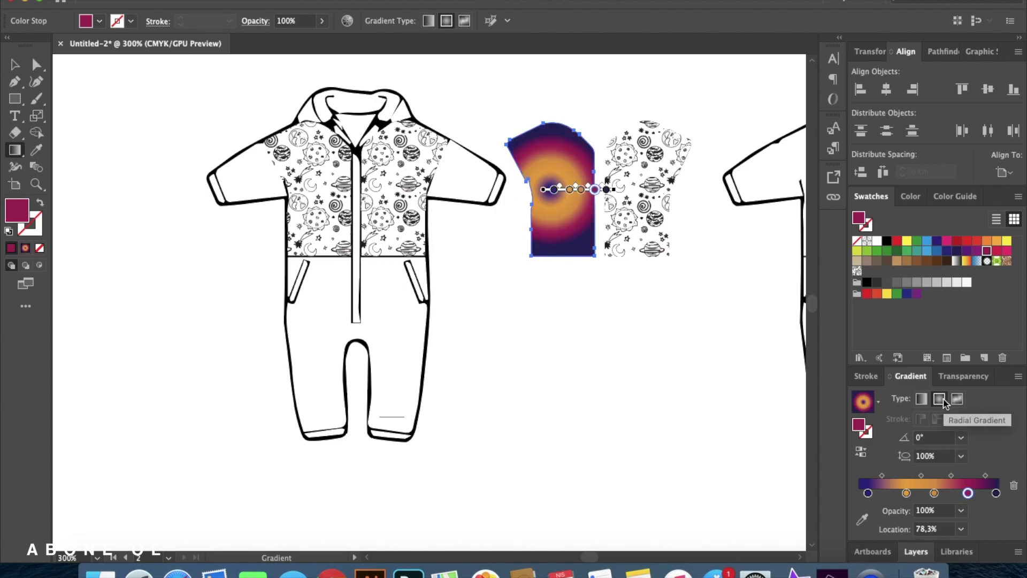
left_click(921, 400)
Redraw the panel's linear gradient vertically and space its blue, orange, magenta and dark purple stops from shoulder to waist
mouse_move(605, 189)
left_mouse_down()
mouse_move(528, 280)
mouse_move(506, 277)
left_mouse_up()
left_click_drag(506, 182, 550, 167)
left_click_drag(550, 270, 549, 339)
left_click_drag(550, 227, 551, 179)
left_click_drag(551, 218, 550, 203)
left_click_drag(550, 167, 551, 138)
left_click_drag(550, 230, 550, 203)
left_click_drag(549, 269, 550, 243)
left_click_drag(549, 301, 550, 282)
left_click_drag(550, 203, 550, 167)
left_click_drag(549, 234, 550, 208)
mouse_move(551, 138)
left_mouse_down()
mouse_move(551, 129)
mouse_move(550, 163)
mouse_move(551, 142)
left_mouse_up()
left_click(550, 160)
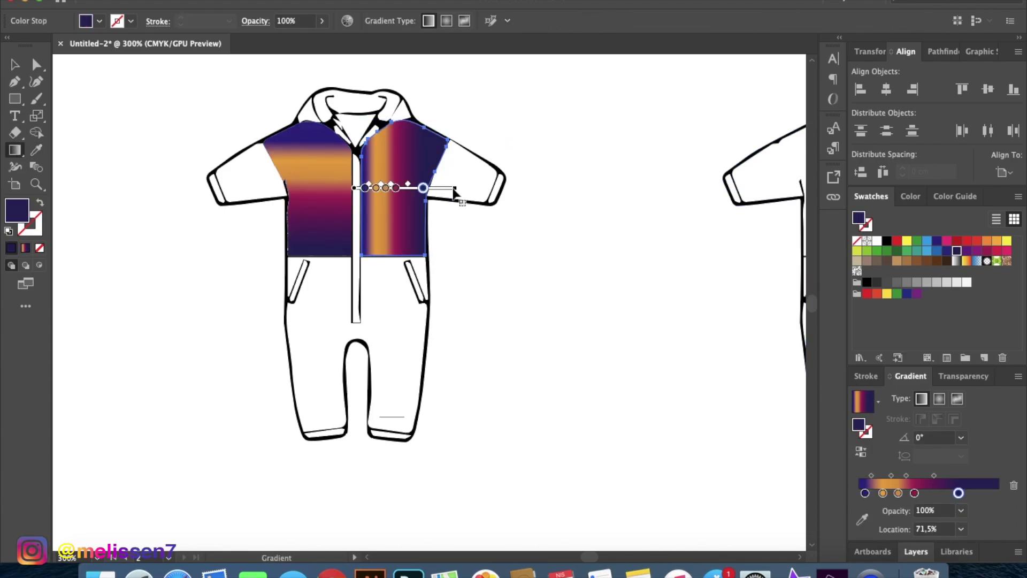
Turn the right chest panel's gradient vertical at -90.8° and adjust its stops so the colour bands line up with the left panel
left_click_drag(404, 182, 403, 280)
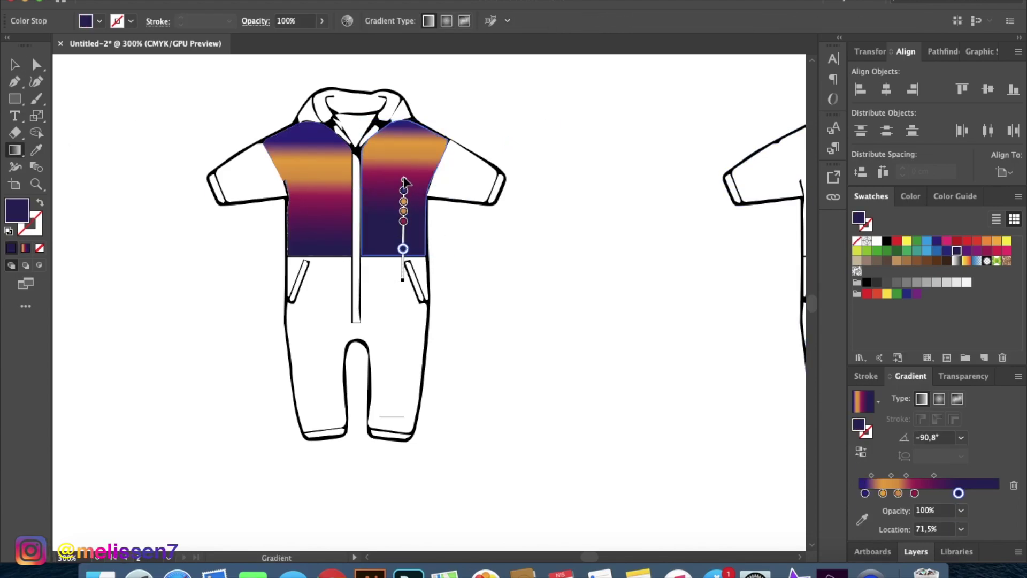
left_click_drag(405, 199, 405, 149)
left_click_drag(403, 213, 404, 222)
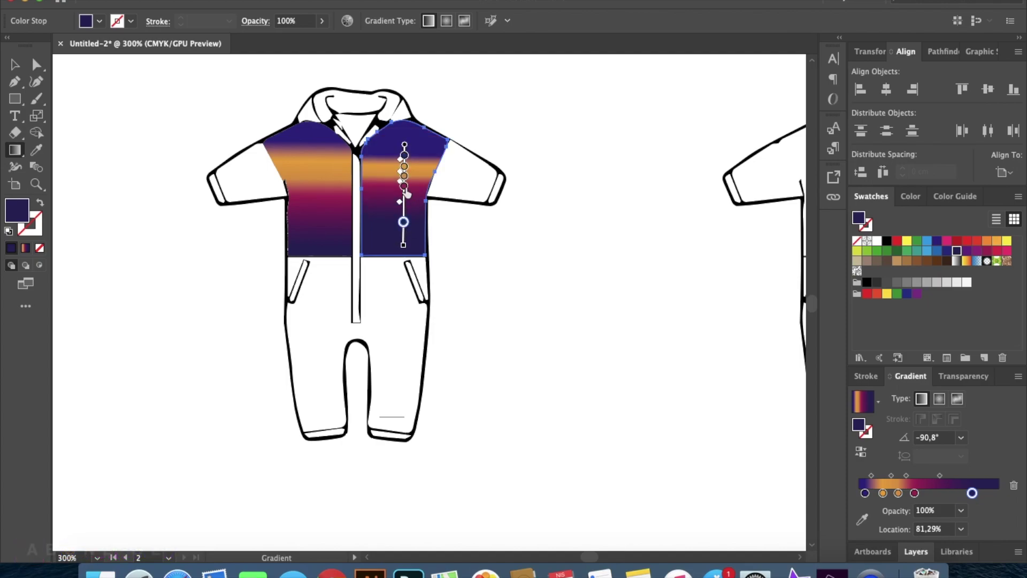
mouse_move(404, 186)
left_mouse_down()
mouse_move(405, 199)
mouse_move(404, 184)
left_mouse_up()
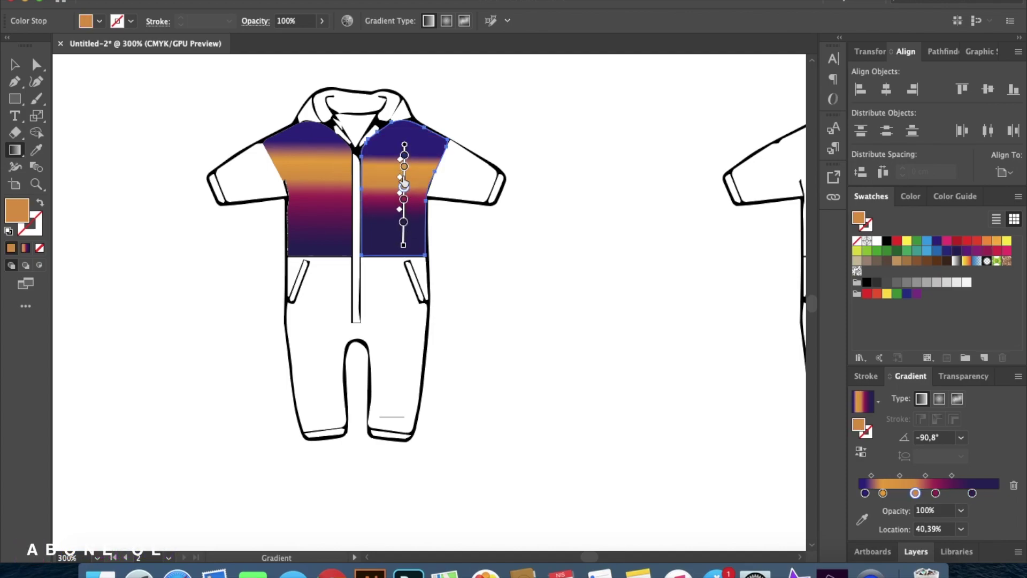
left_click(405, 156)
left_click_drag(404, 145, 404, 134)
left_click_drag(403, 210, 403, 214)
left_click_drag(404, 234, 403, 256)
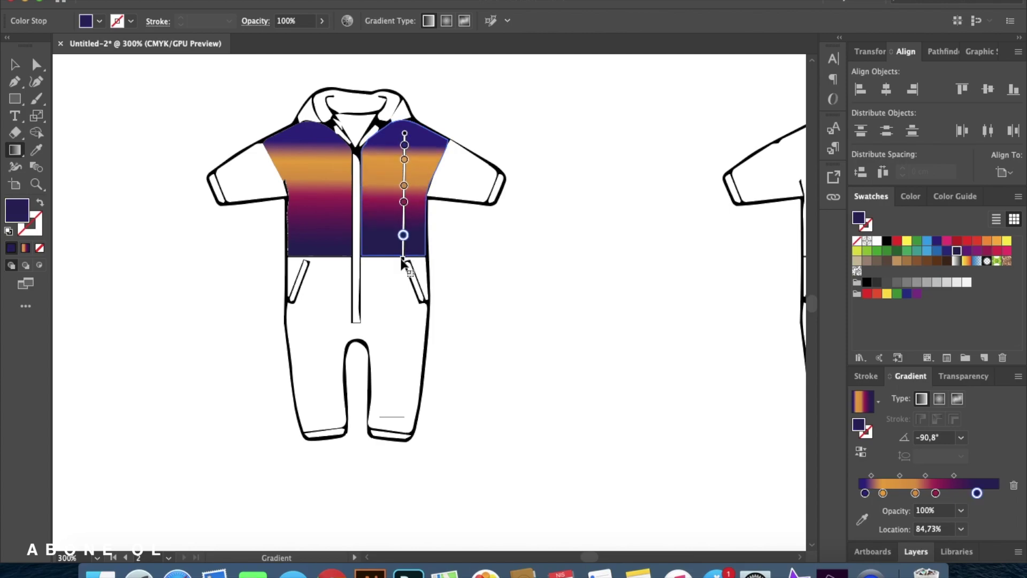
Send both gradient chest panels to the back, behind the galaxy pattern panels
key("v")
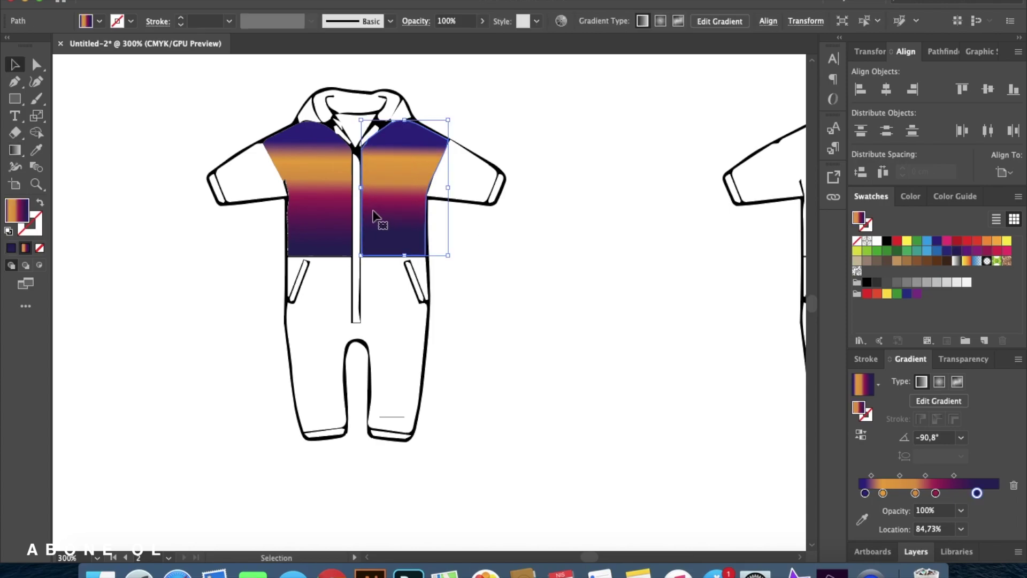
left_click(328, 217, "shift")
right_click(328, 218)
mouse_move(431, 413)
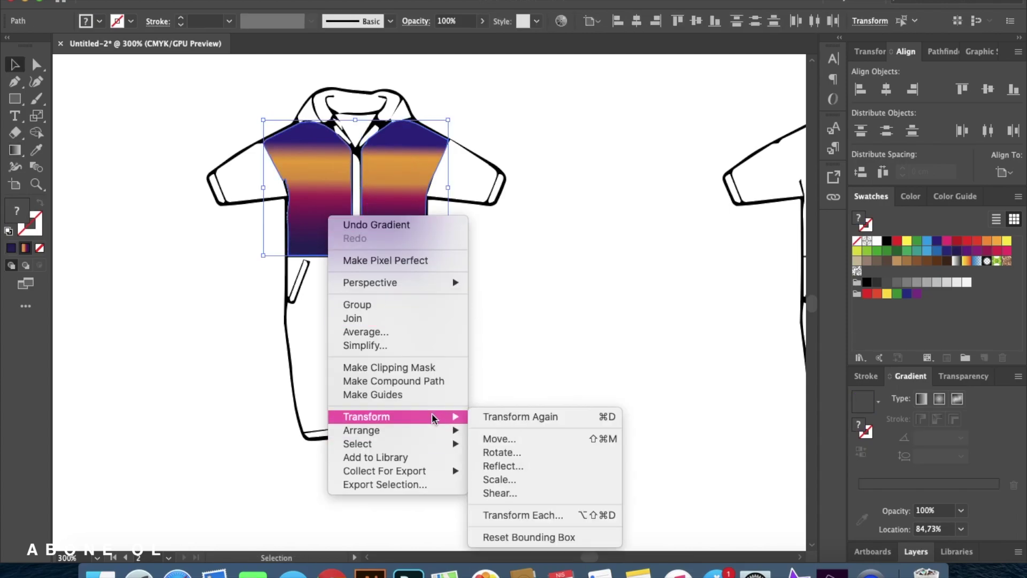
mouse_move(422, 430)
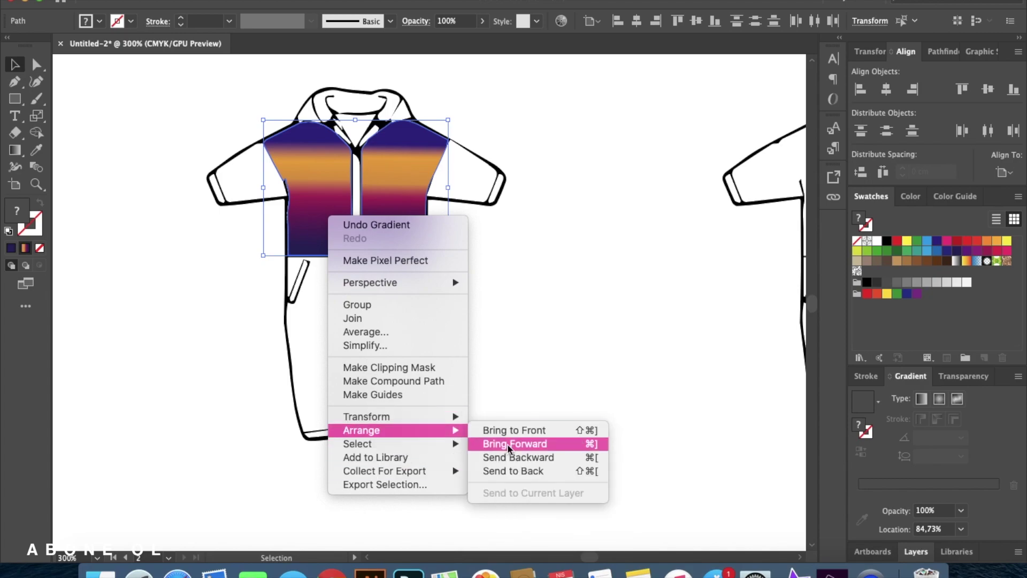
left_click(522, 468)
left_click(530, 401)
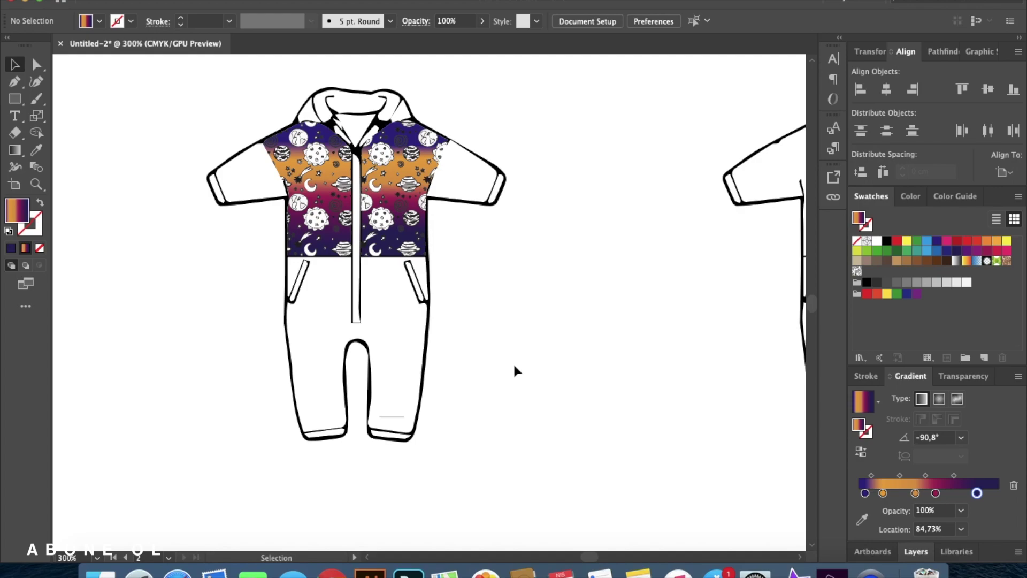
Fill both sleeves of the patterned romper with dark purple
scroll(460, 353, "up", 1)
scroll(459, 352, "down", 3)
scroll(460, 353, "up", 1)
scroll(460, 354, "up", 1)
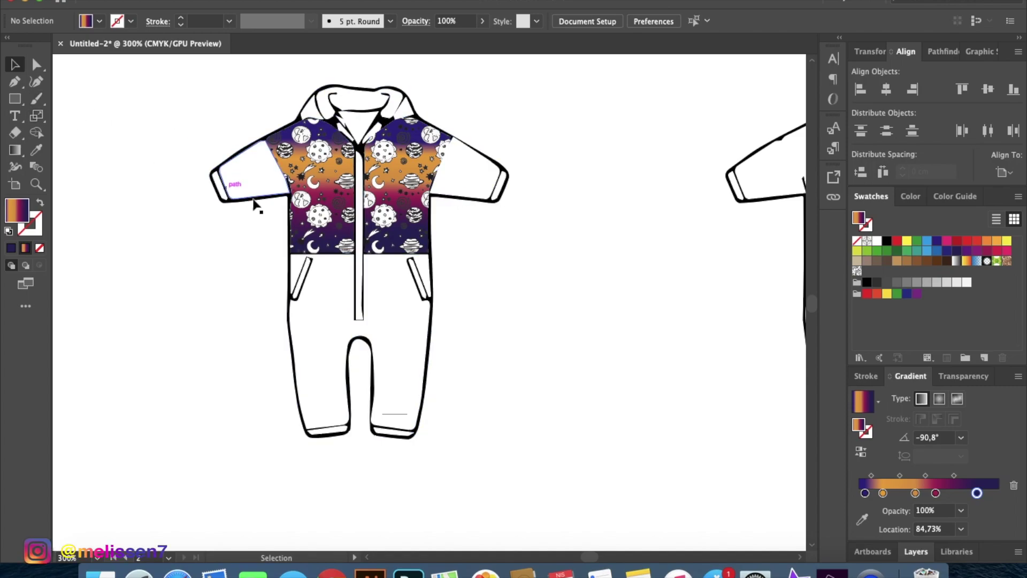
left_click(244, 177)
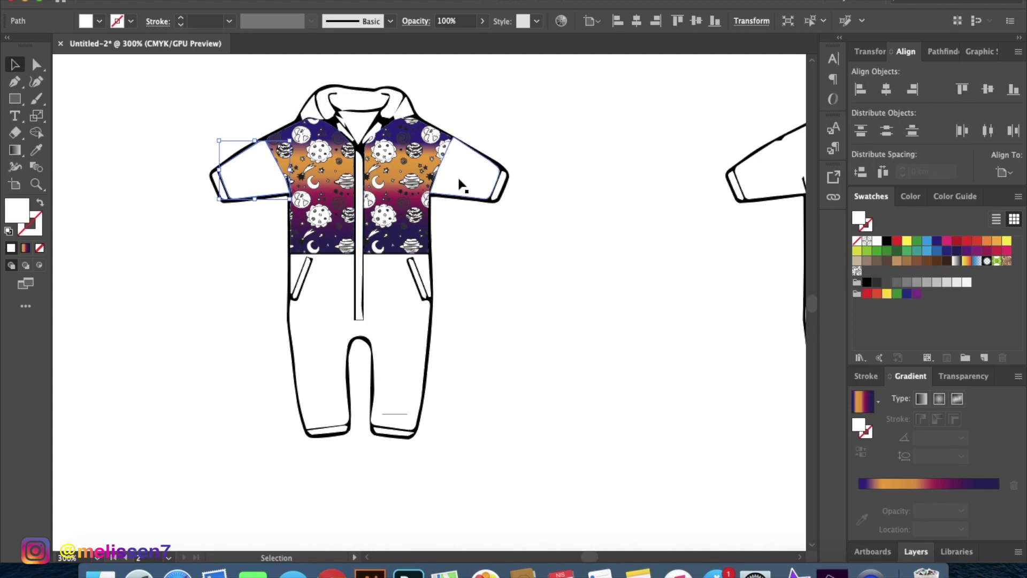
left_click(937, 246)
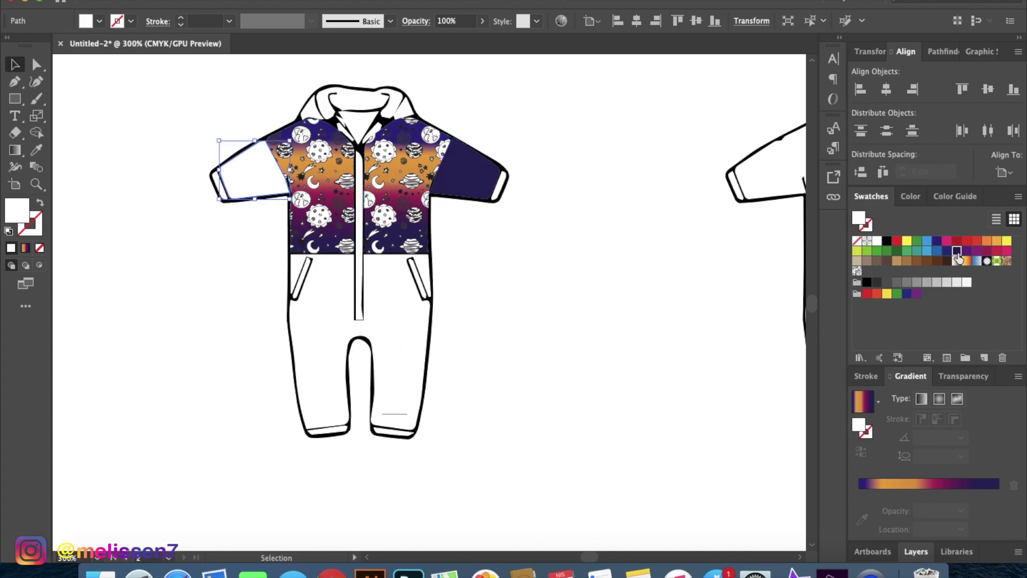
left_click(948, 250)
left_click(393, 357)
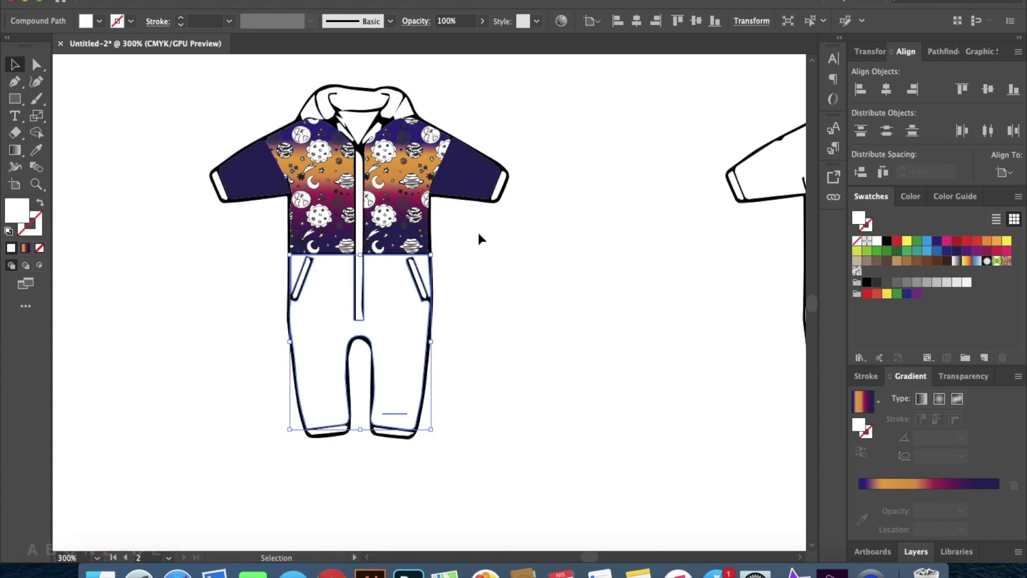
Fill both sleeve cuffs with light orange
left_click(499, 192)
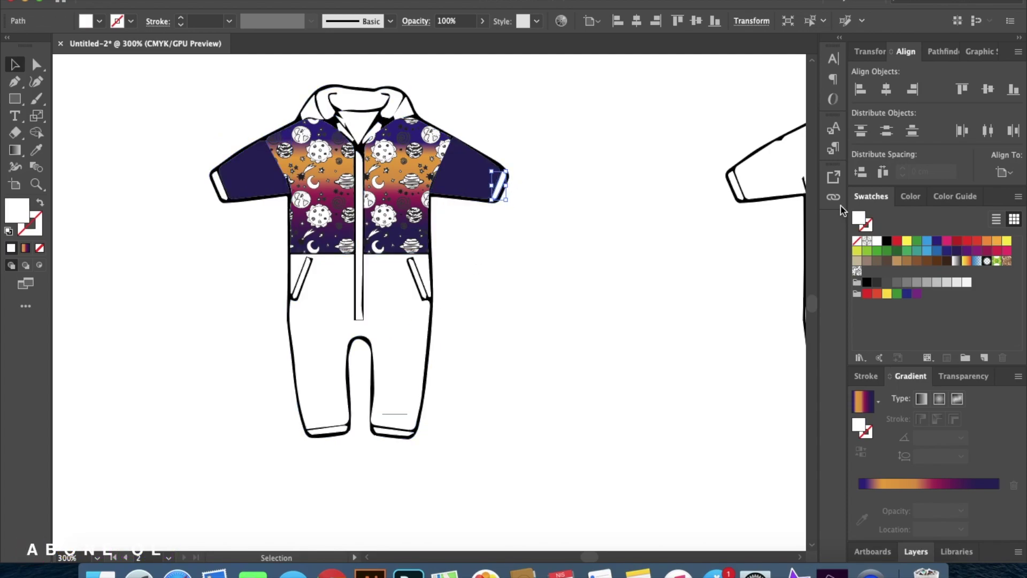
left_click(987, 242)
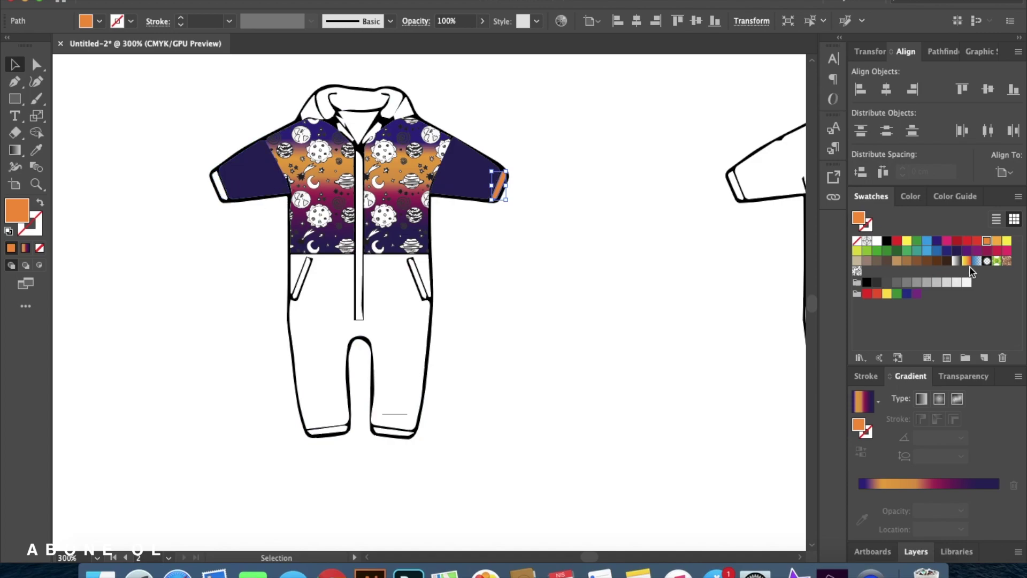
left_click(219, 188)
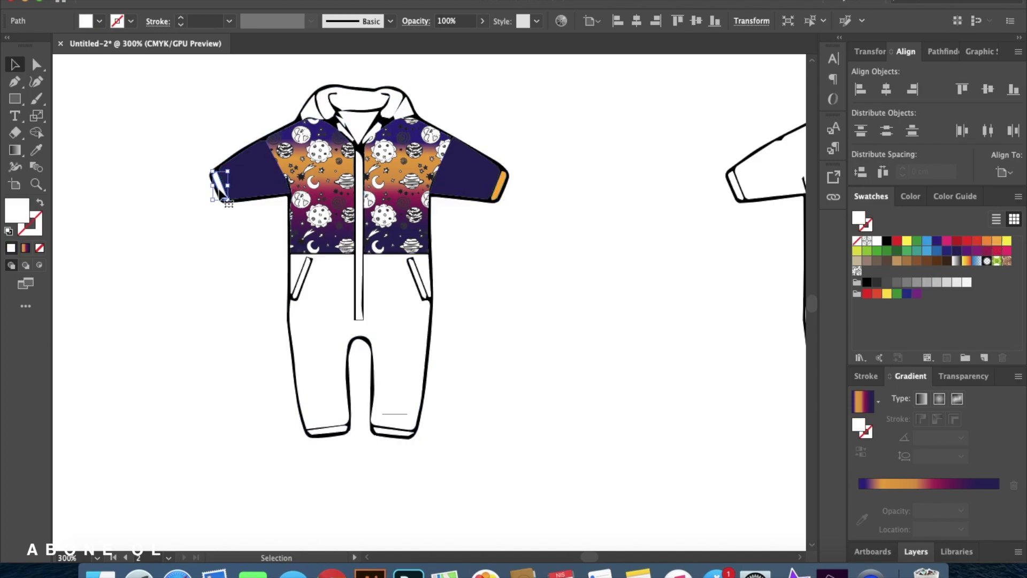
left_click(996, 244)
Fill the romper's trouser section with the same dark purple as the sleeves
left_click(399, 349)
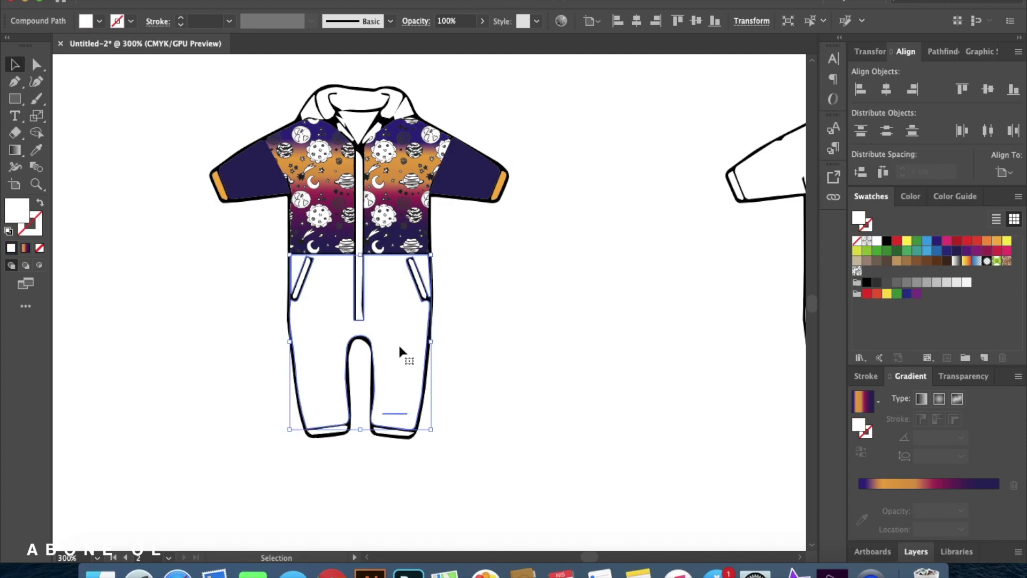
left_click(967, 242)
left_click(937, 242)
left_click(956, 251)
Fill the zip placket and both pocket welts with black
left_click(360, 277)
left_click(886, 242)
left_click(418, 278)
left_click(886, 243)
left_click(302, 278)
left_click(886, 242)
Fill both leg cuffs with orange
left_click(395, 432)
left_click(986, 241)
left_click(328, 431)
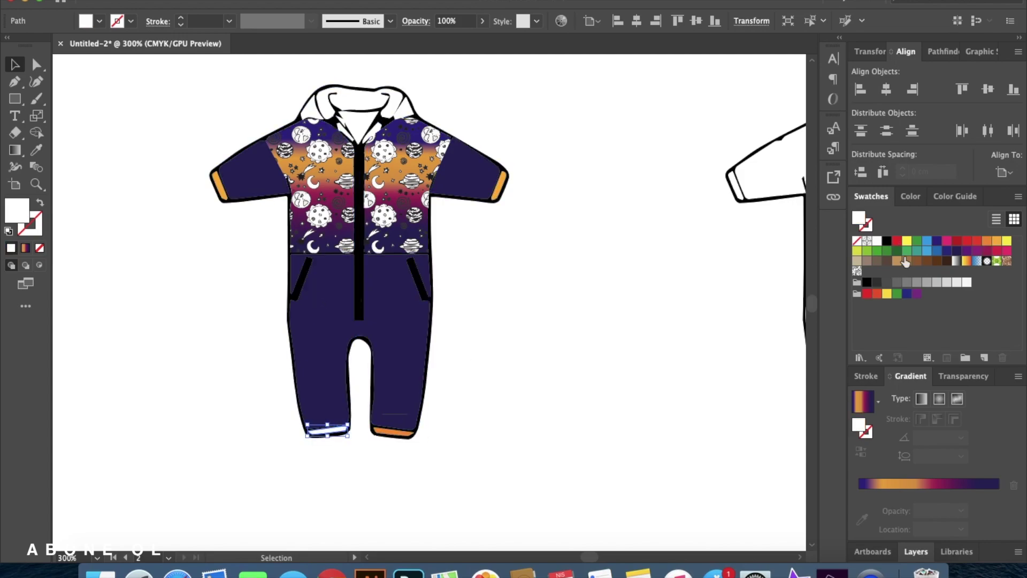
left_click(988, 245)
Recolour the zip placket and both pocket welts orange
left_click(360, 289)
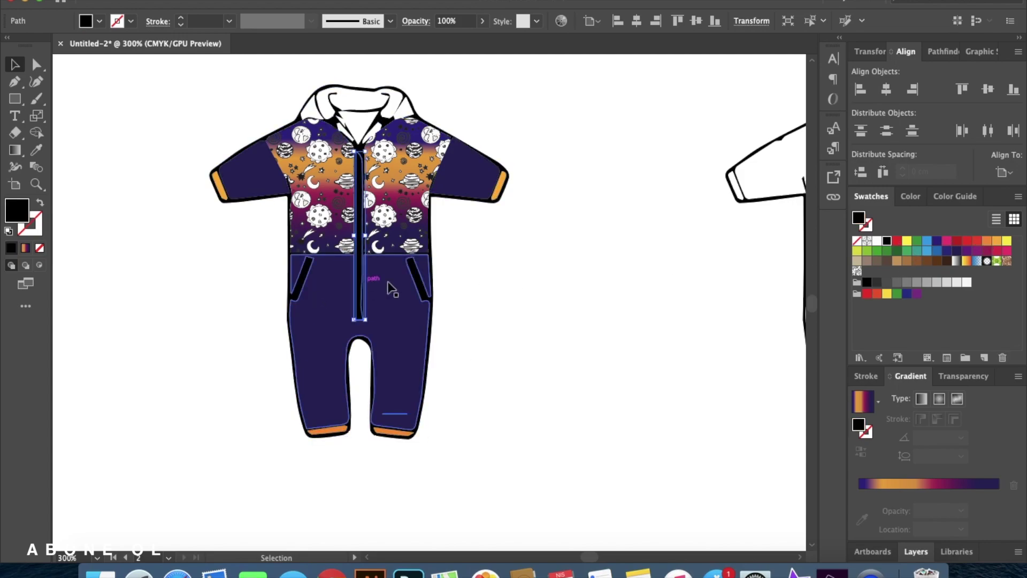
left_click(987, 242)
left_click(420, 283)
left_click(987, 242)
left_click(302, 278)
left_click(987, 242)
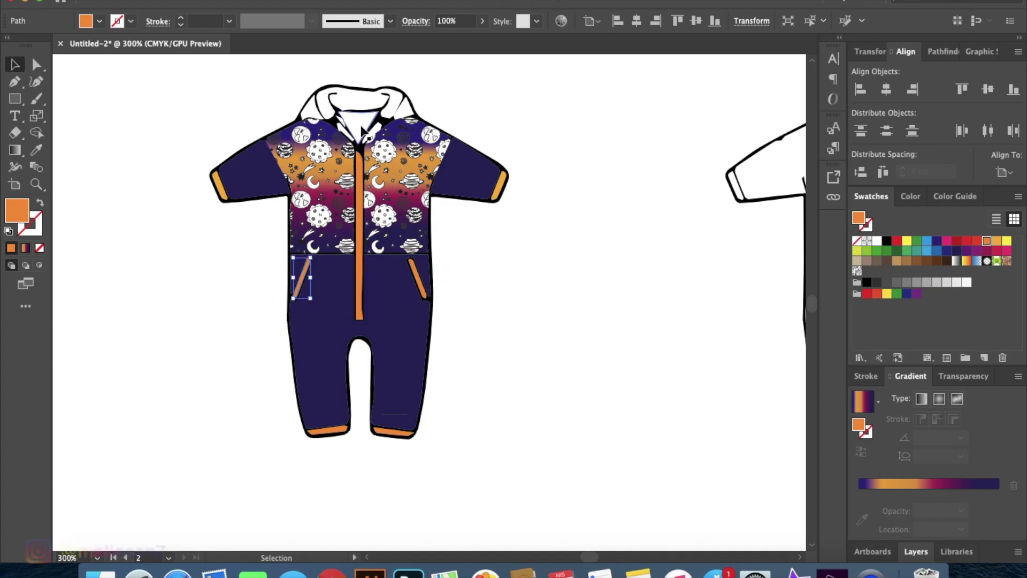
Fill the triangular neck opening with magenta and the three hood pieces with orange
left_click(360, 129)
left_click(946, 241)
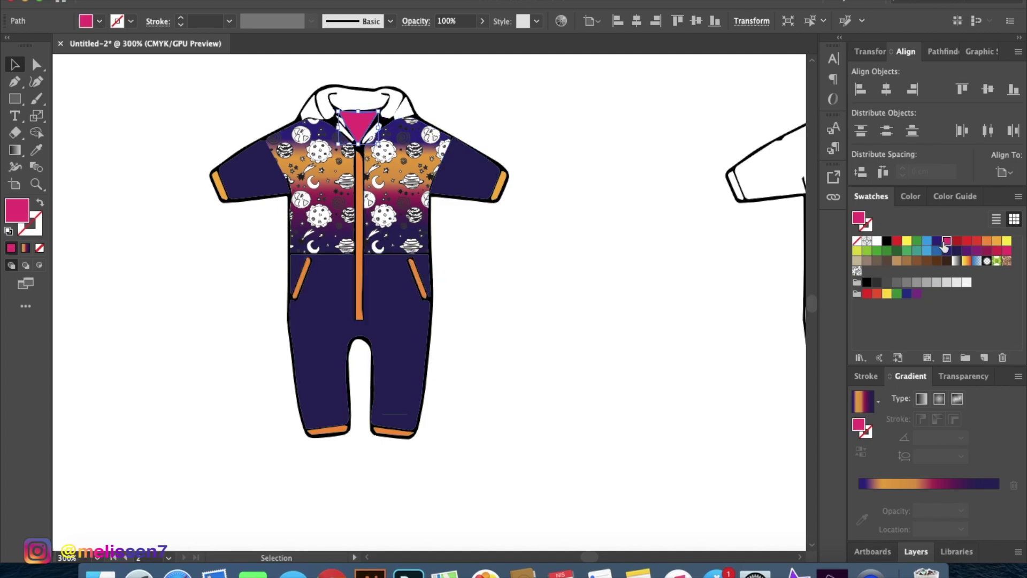
left_click(355, 105)
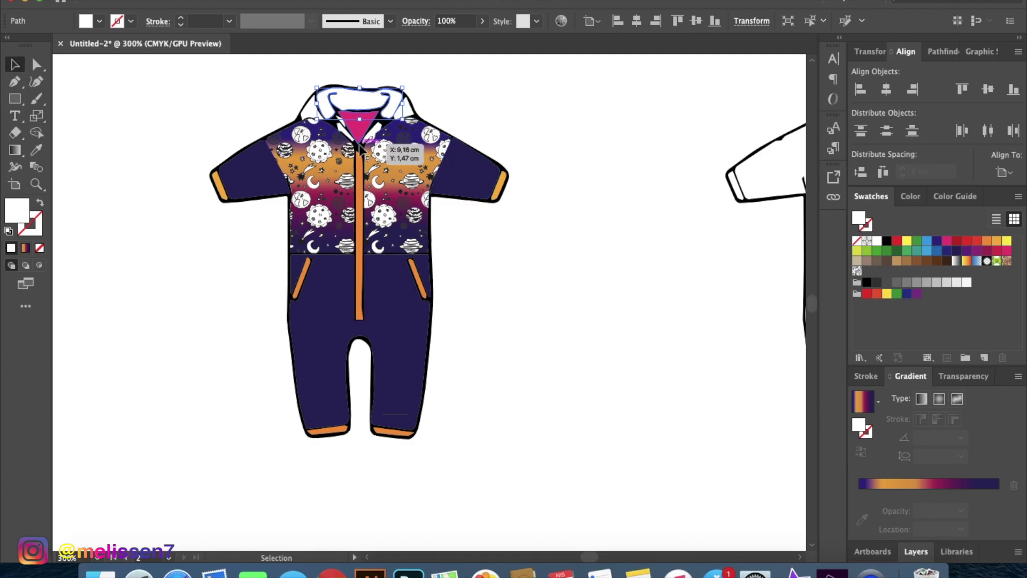
left_click(986, 240)
left_click(309, 110)
left_click(987, 241)
left_click(405, 110)
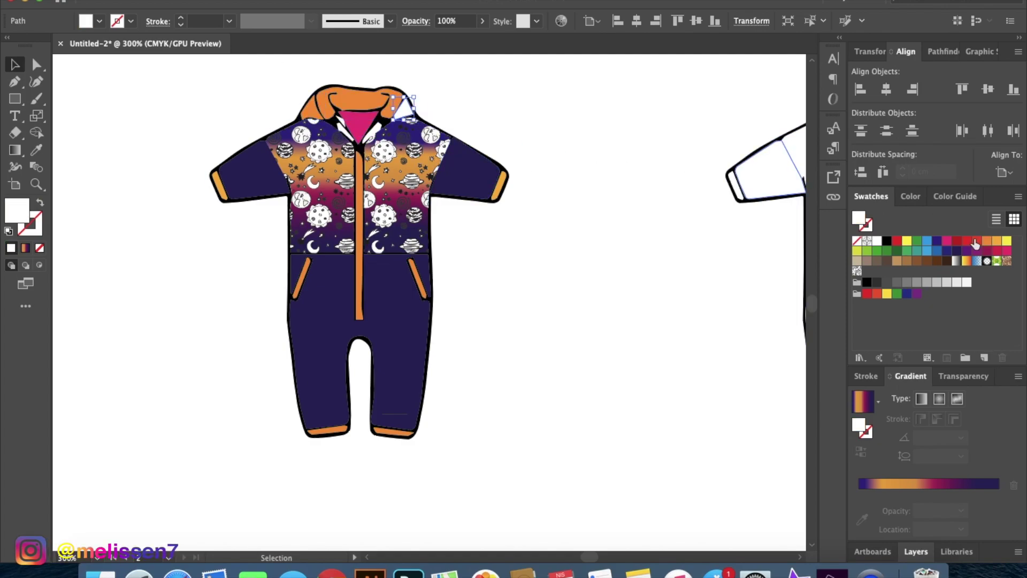
left_click(987, 241)
left_click(562, 224)
Create a text box in the empty space above the left shoulder and enter the text ME
scroll(373, 152, "up", 1)
scroll(373, 152, "down", 1)
scroll(363, 152, "up", 1)
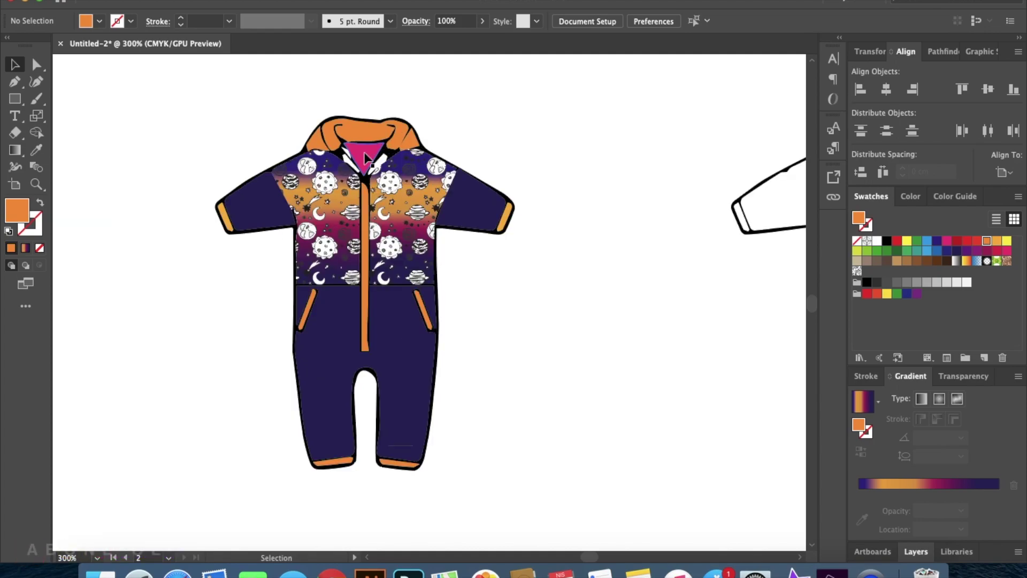
scroll(363, 152, "up", 2)
scroll(364, 152, "up", 2)
scroll(364, 152, "down", 2)
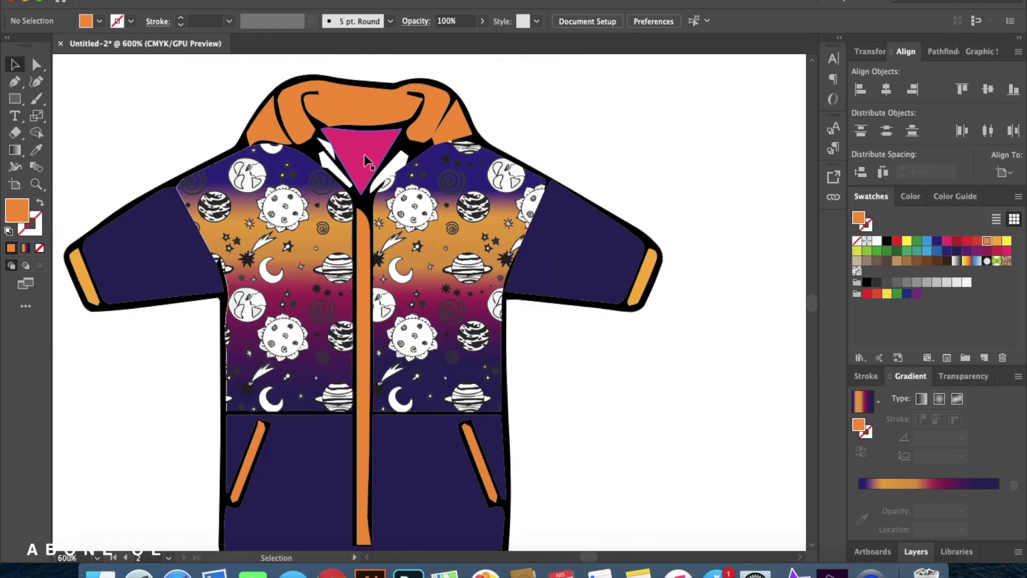
scroll(363, 154, "down", 1)
scroll(363, 154, "up", 1)
scroll(364, 154, "up", 1)
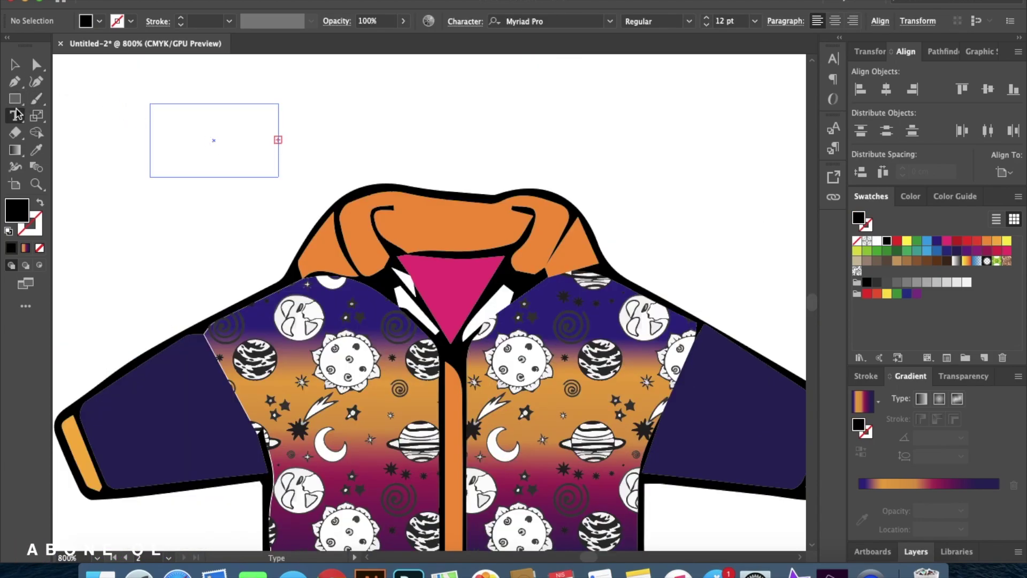
left_click_drag(115, 92, 233, 182)
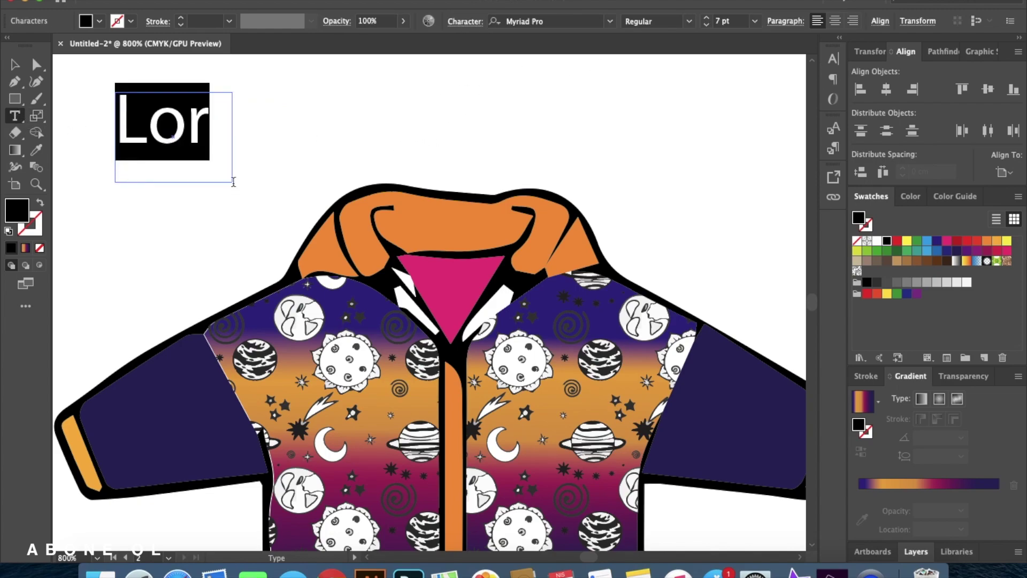
type("mel")
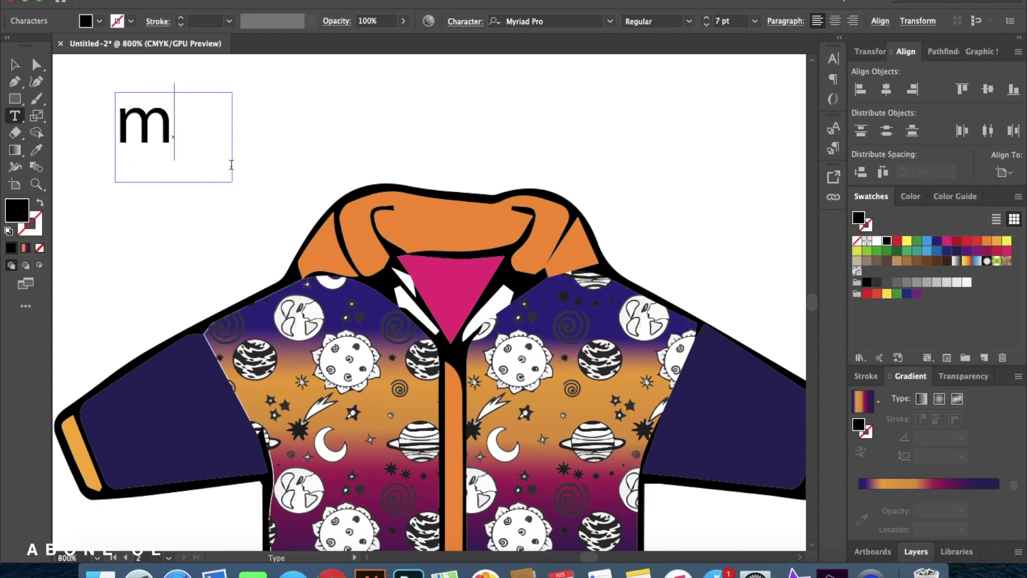
key("BackSpace")
key("BackSpace")
key("BackSpace")
type("ME")
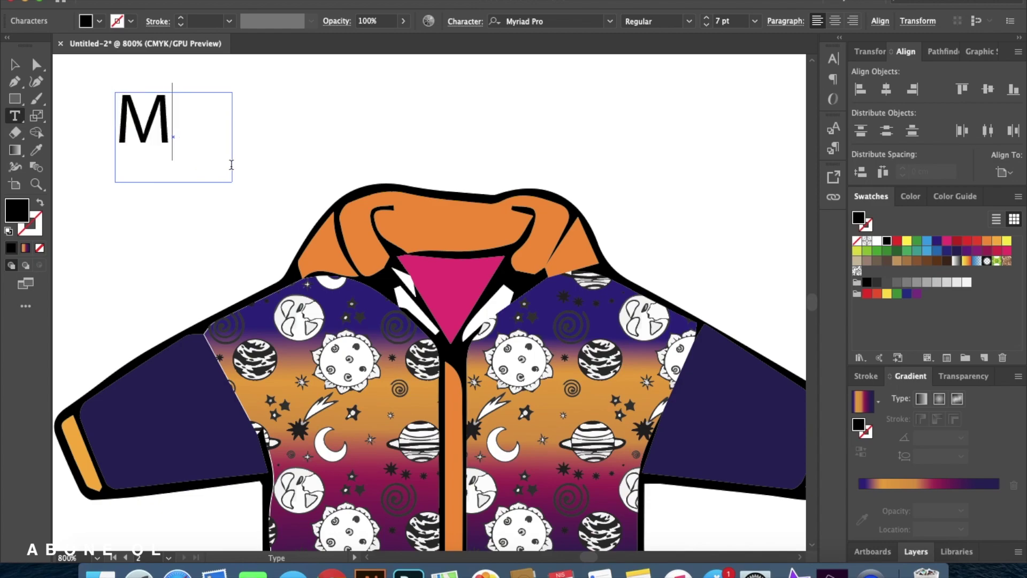
key("BackSpace")
type("E")
Set the label text's size to 1 pt and shrink its text frame to fit closely around the lettering
key("ctrl+a")
left_click(754, 21)
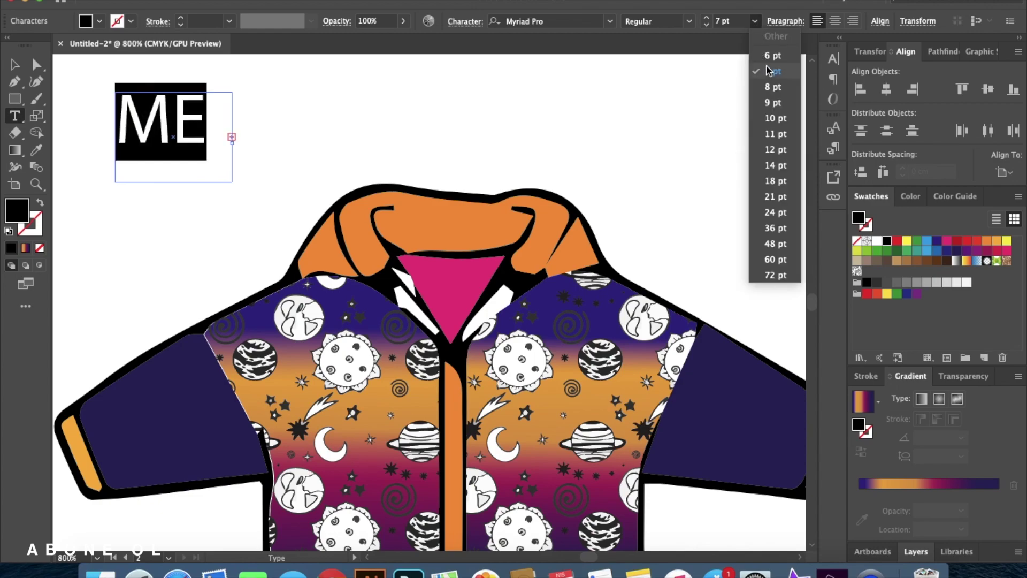
double_click(718, 24)
type("1")
key("Return")
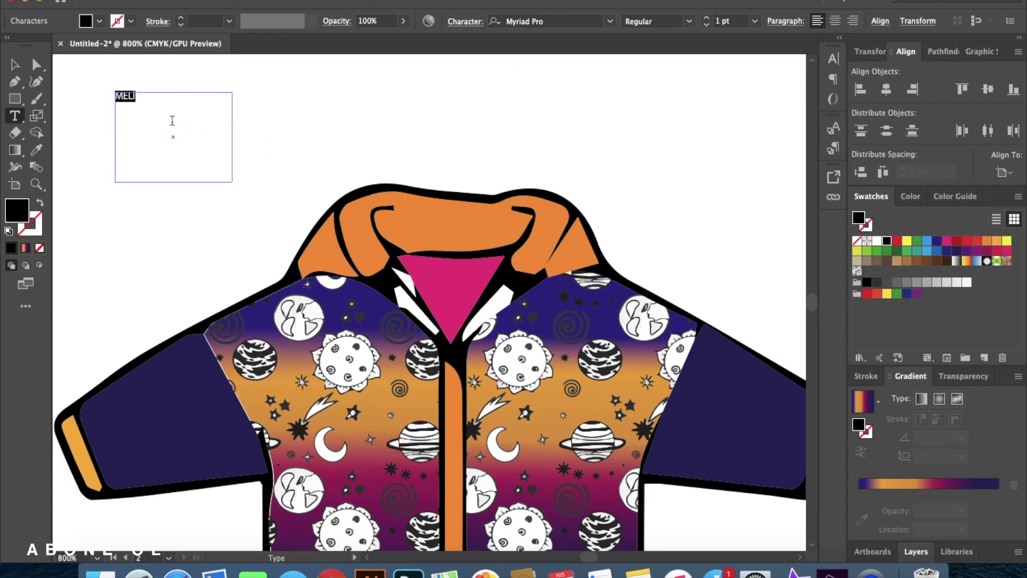
left_click(15, 65)
left_click_drag(232, 182, 143, 101)
Change the label text's font from Myriad Pro to a narrow, high-contrast serif typeface
scroll(113, 102, "up", 2)
scroll(284, 288, "up", 5)
scroll(284, 288, "left", 3)
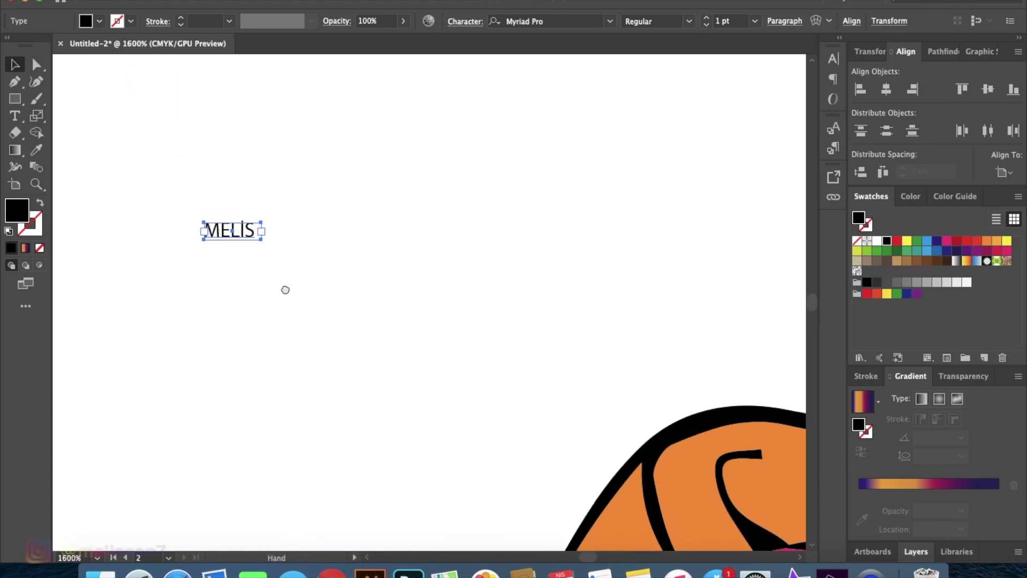
scroll(220, 218, "up", 2)
scroll(219, 214, "up", 1)
double_click(276, 256)
left_click_drag(345, 257, 165, 250)
left_click(602, 23)
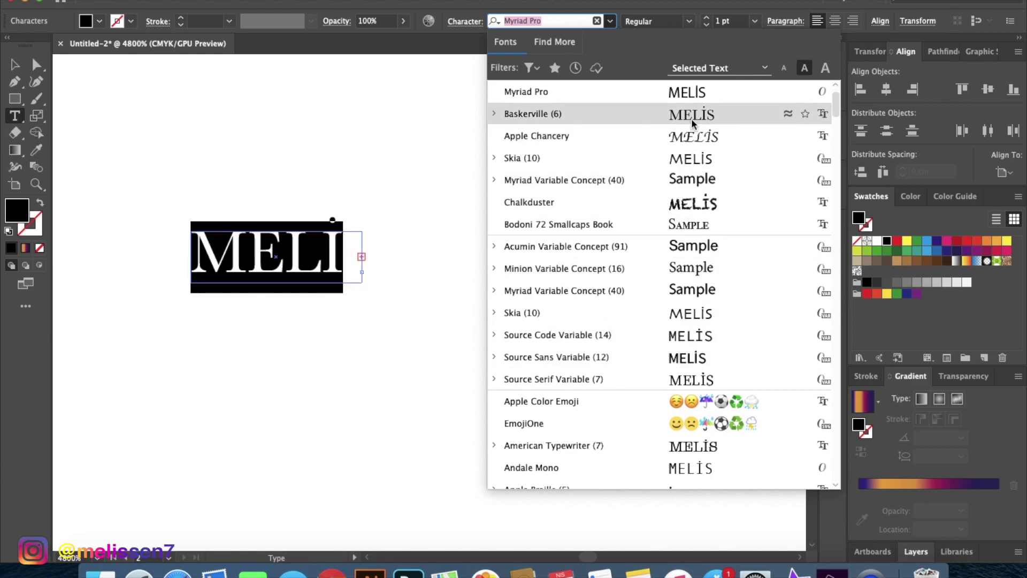
scroll(724, 300, "down", 3)
scroll(724, 300, "down", 5)
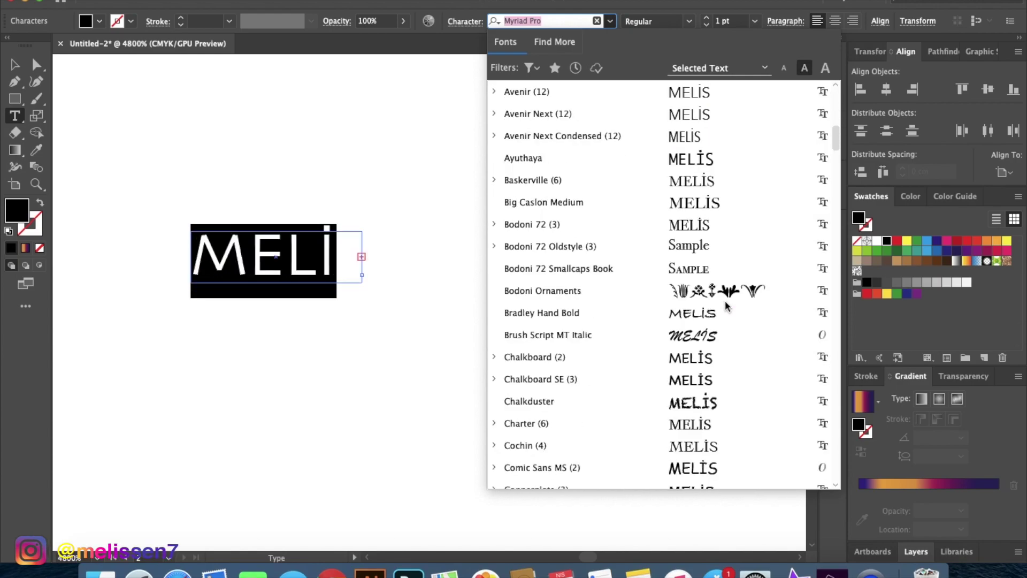
scroll(717, 257, "up", 10)
left_click(711, 262)
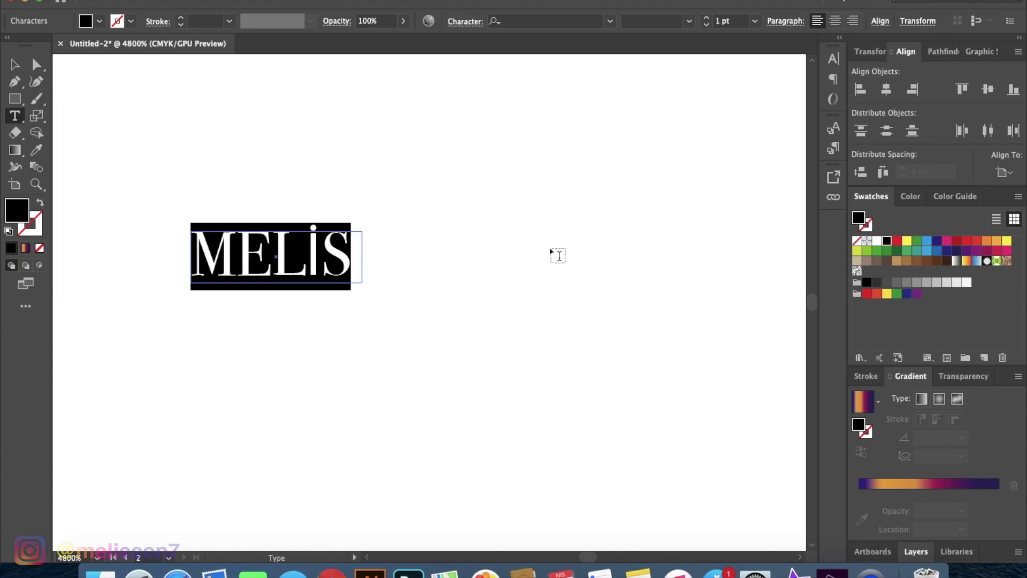
Adjust the text frame around the label lettering and draw a larger rectangle over it as the label's background
left_click(14, 65)
left_click_drag(384, 298, 363, 283)
left_click(177, 221)
key("m")
mouse_move(116, 146)
left_mouse_down()
mouse_move(428, 344)
mouse_move(463, 343)
left_mouse_up()
left_click(137, 241)
key("Escape")
key("v")
Fill the label rectangle with pale cream F9F1E8 and send it to the back, behind the lettering
double_click(21, 211)
mouse_move(431, 271)
left_mouse_down()
mouse_move(338, 238)
mouse_move(335, 187)
left_mouse_up()
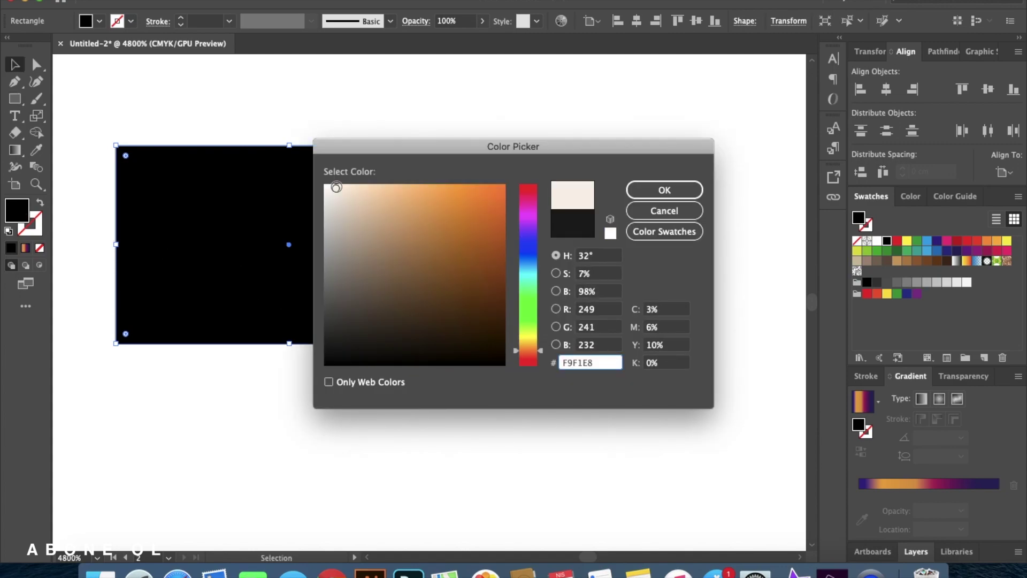
left_click(683, 194)
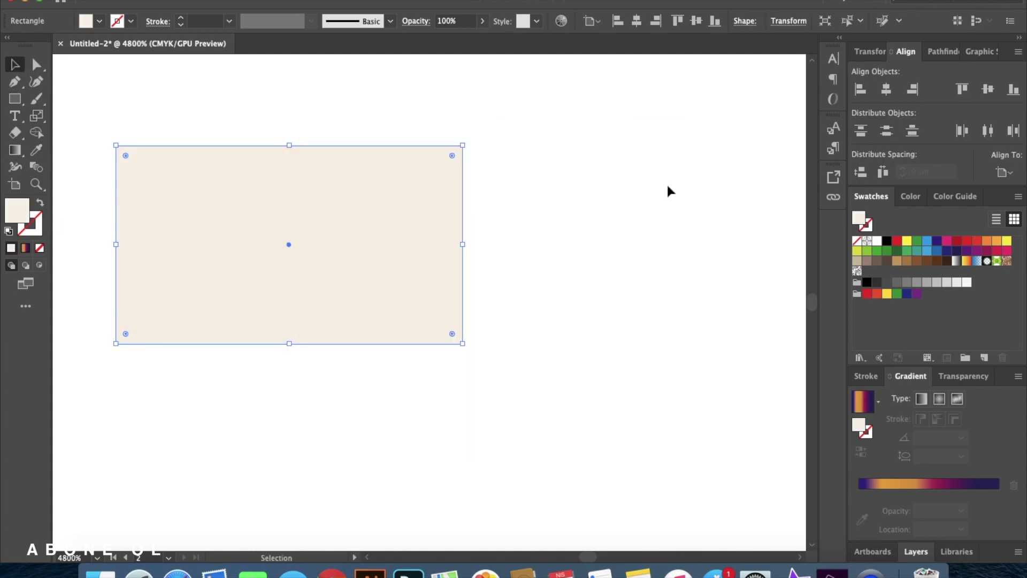
right_click(363, 262)
mouse_move(438, 491)
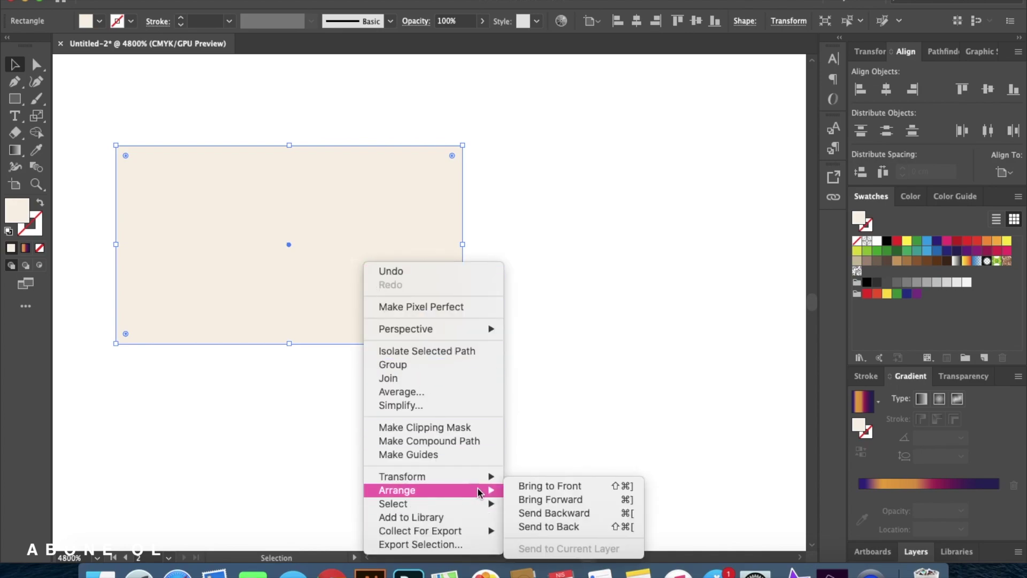
left_click(546, 526)
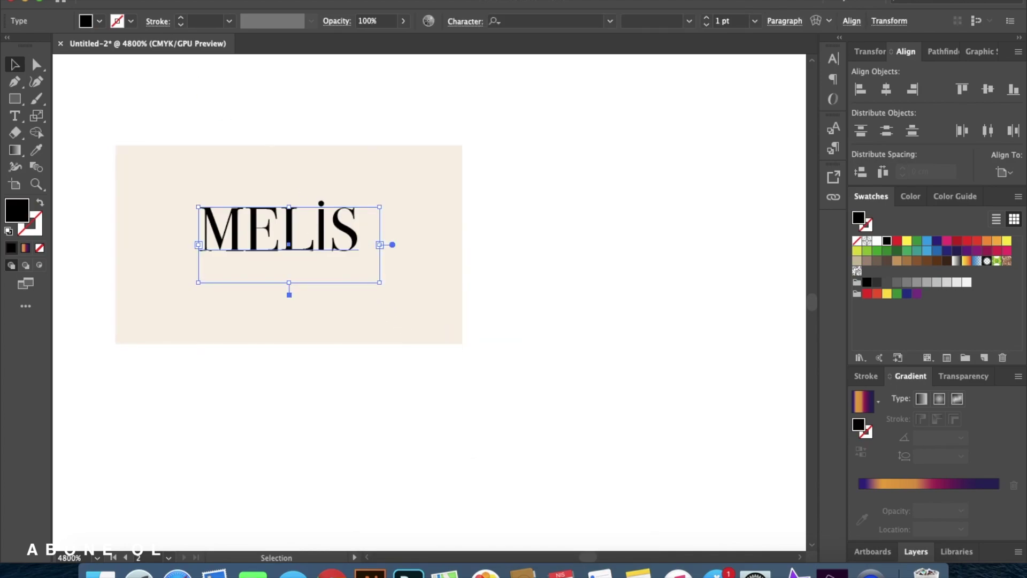
Convert the label text to outlines
left_click(169, 0)
mouse_move(212, 0)
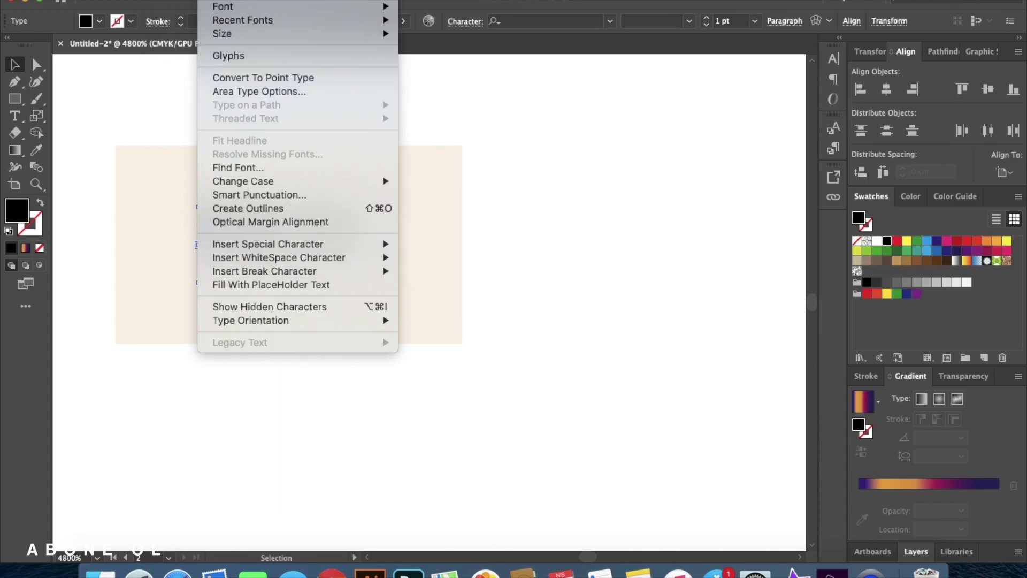
mouse_move(171, 0)
left_click(197, 132)
left_click(546, 357)
Centre the outlined lettering horizontally and vertically on the cream rectangle, using the rectangle as the key object
left_click(360, 230)
left_click(352, 244)
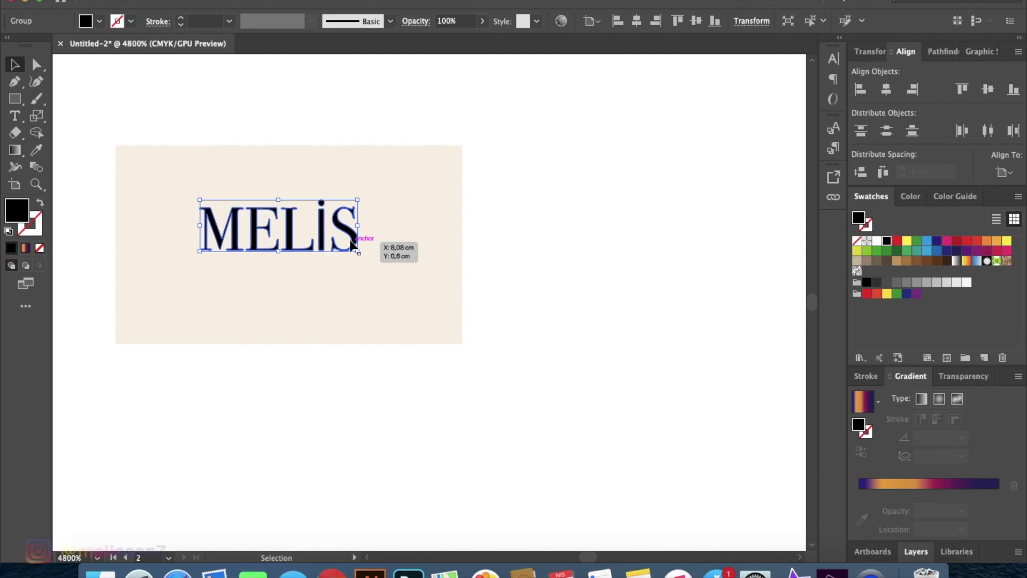
left_click(296, 202, "shift")
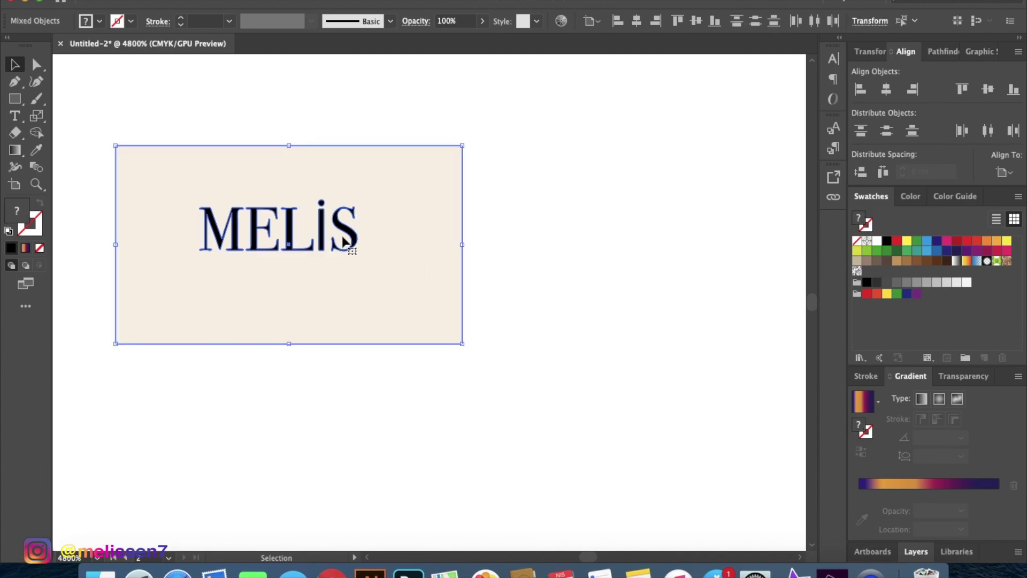
left_click(409, 245)
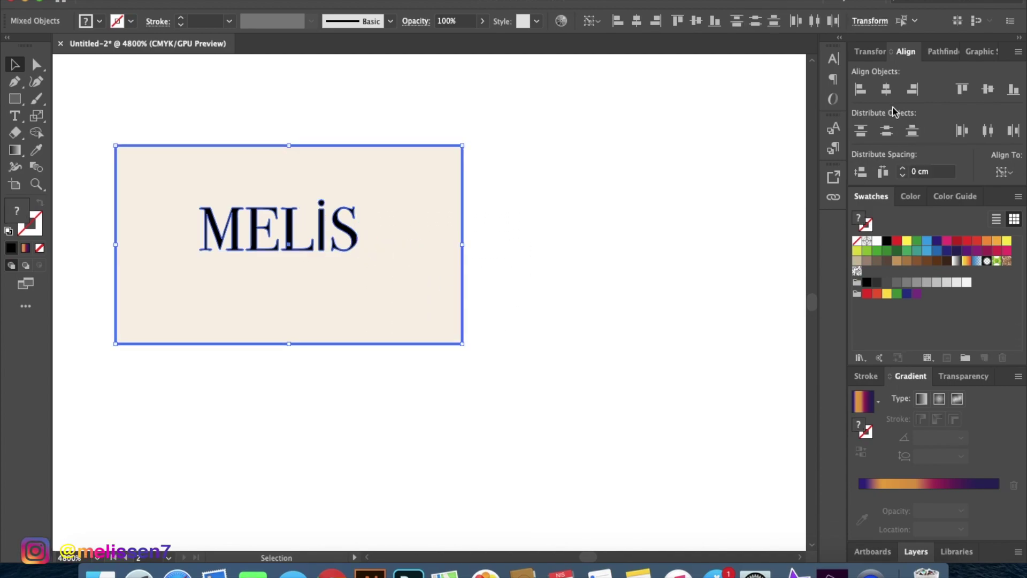
left_click(886, 89)
left_click(987, 89)
left_click(472, 275)
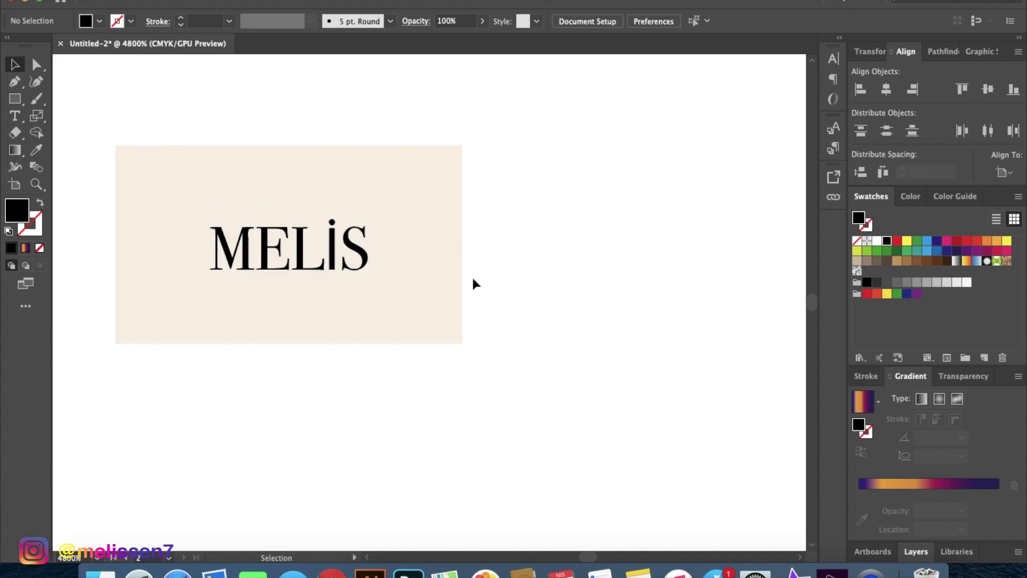
Enlarge the outlined lettering slightly and reposition it by eye in the middle of the cream rectangle
left_click(363, 255)
left_click_drag(369, 271, 432, 309)
left_click_drag(428, 278, 357, 309)
left_click_drag(353, 302, 374, 255)
left_click(494, 251)
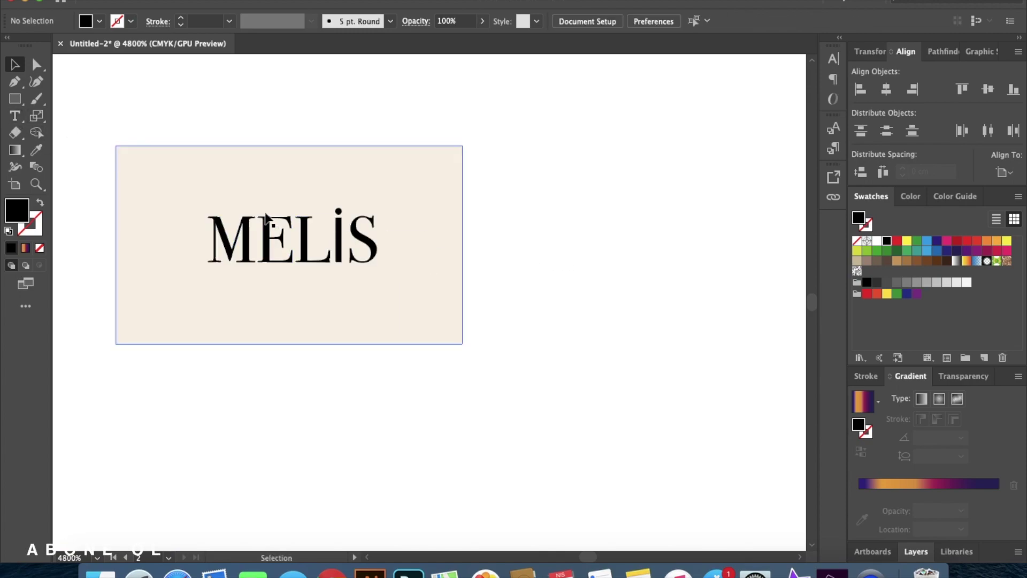
Add a small black dot on each side of the lettering with the Ellipse tool and a copy
left_click(16, 105)
left_click(83, 115)
mouse_move(403, 235)
left_mouse_down()
mouse_move(416, 247)
mouse_move(161, 244)
left_mouse_up()
key("v")
Try to centre the dot after the lettering vertically on the cream rectangle
left_click(409, 240)
left_click(452, 238, "shift")
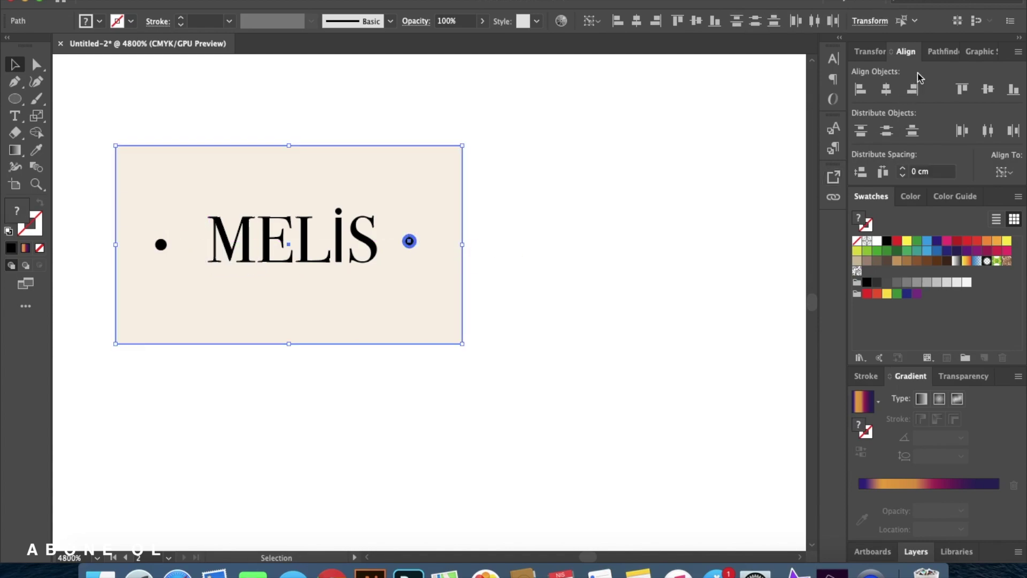
left_click(986, 89)
key("super+z")
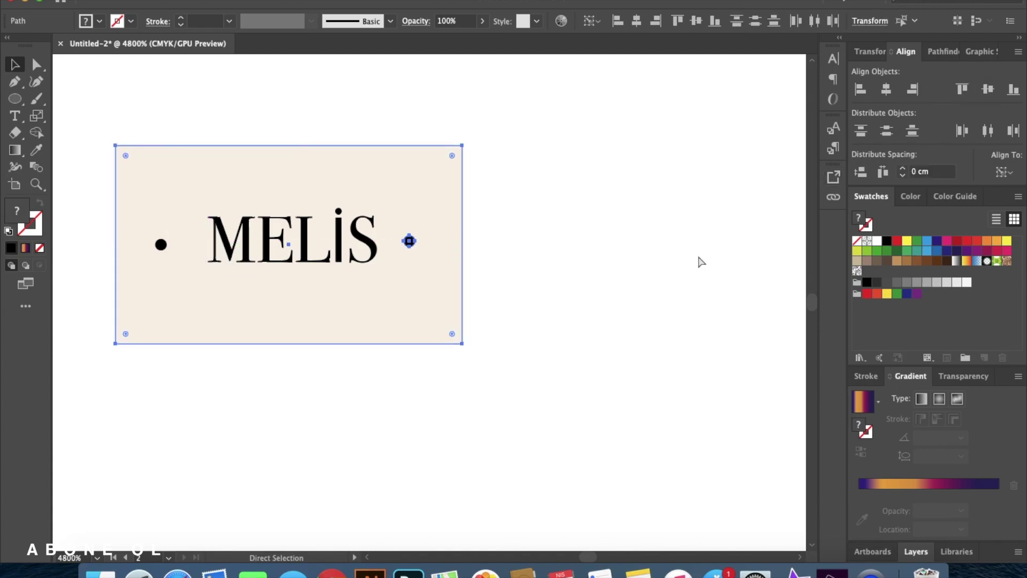
Move the dot after the lettering level with the dot before it
left_click_drag(480, 369, 409, 245)
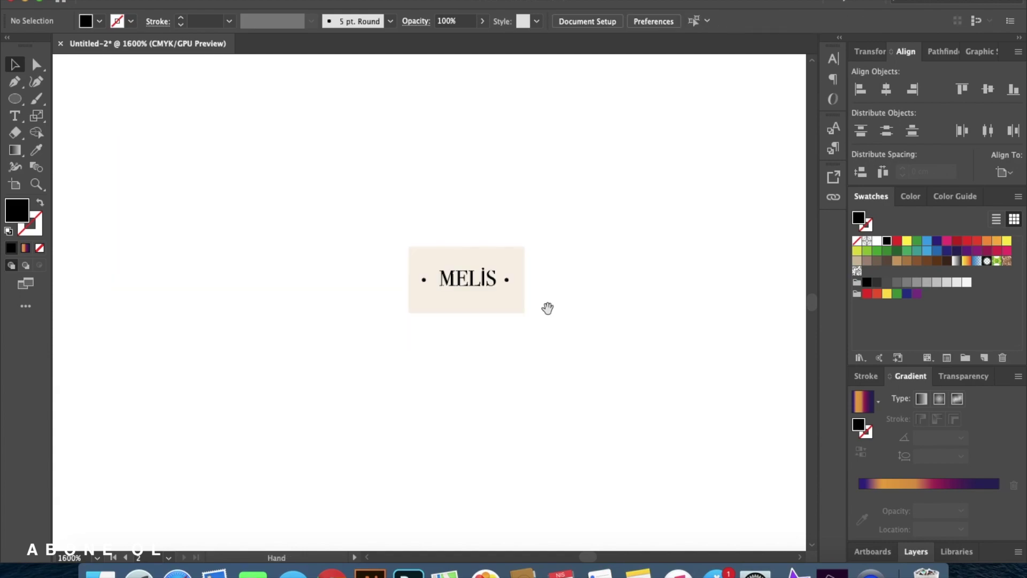
left_click_drag(547, 305, 538, 344)
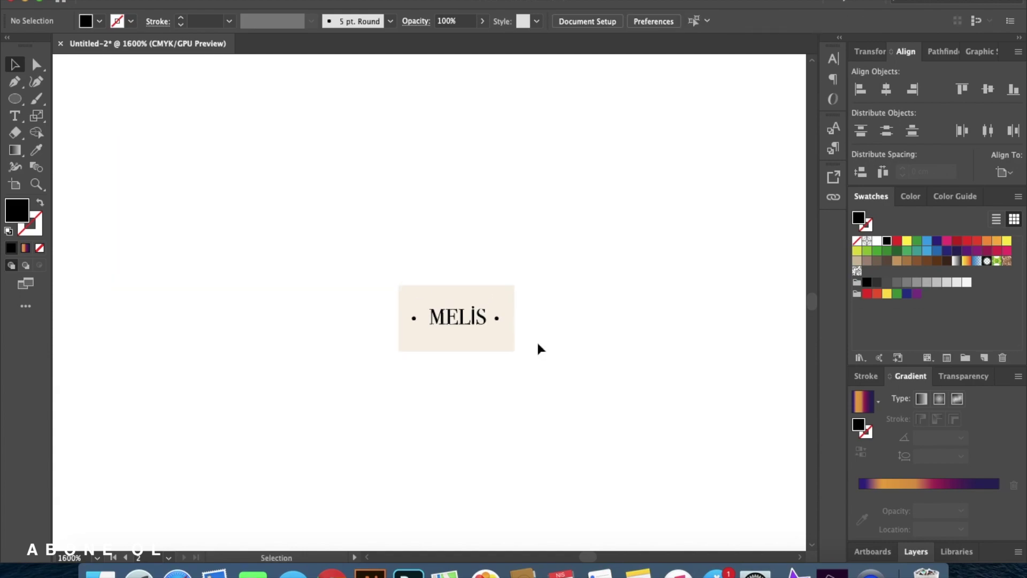
Give the cream label rectangle a black outline with a 0.1 pt weight
left_click(496, 344)
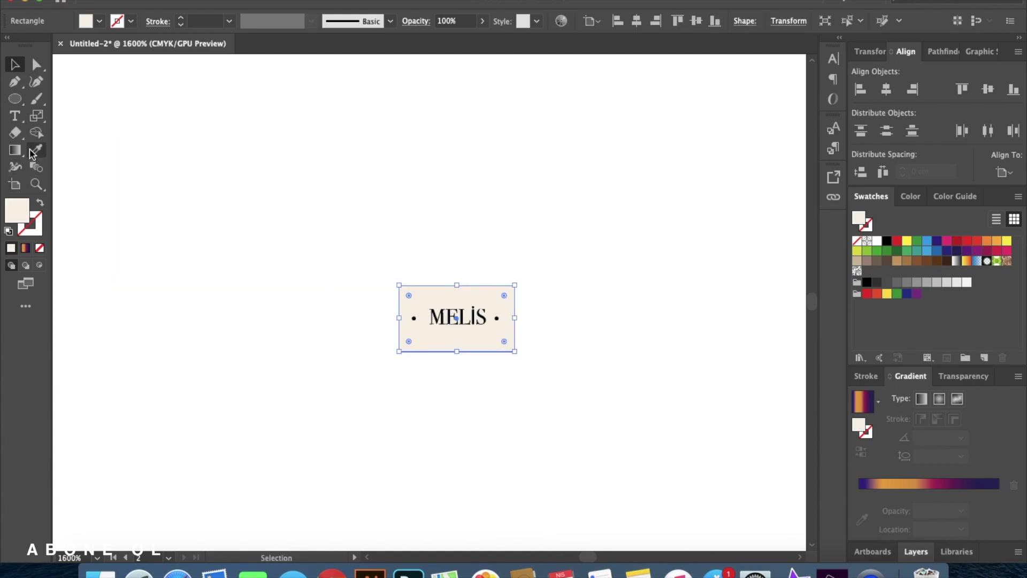
left_click(40, 236)
left_click(858, 259)
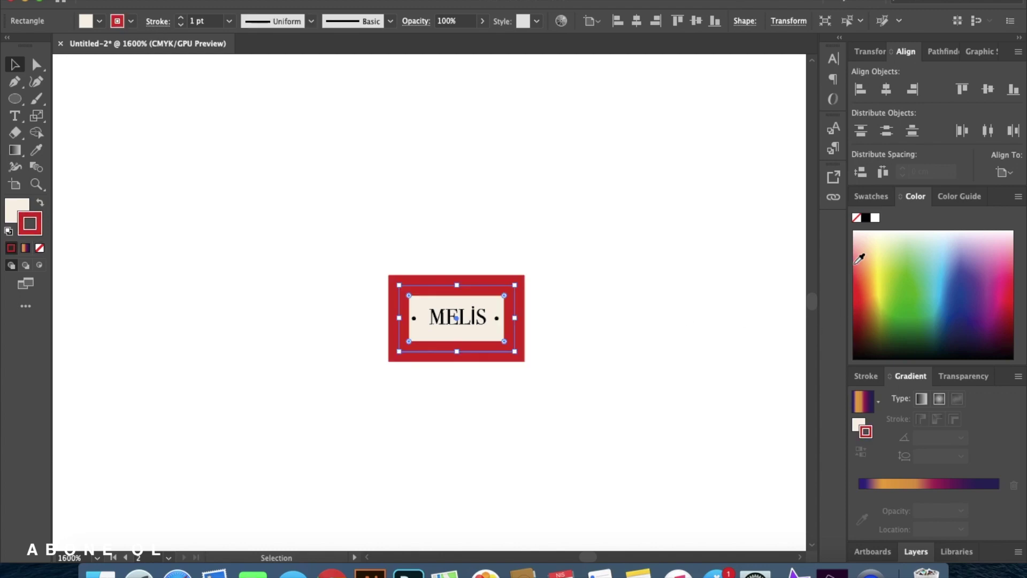
left_click(865, 218)
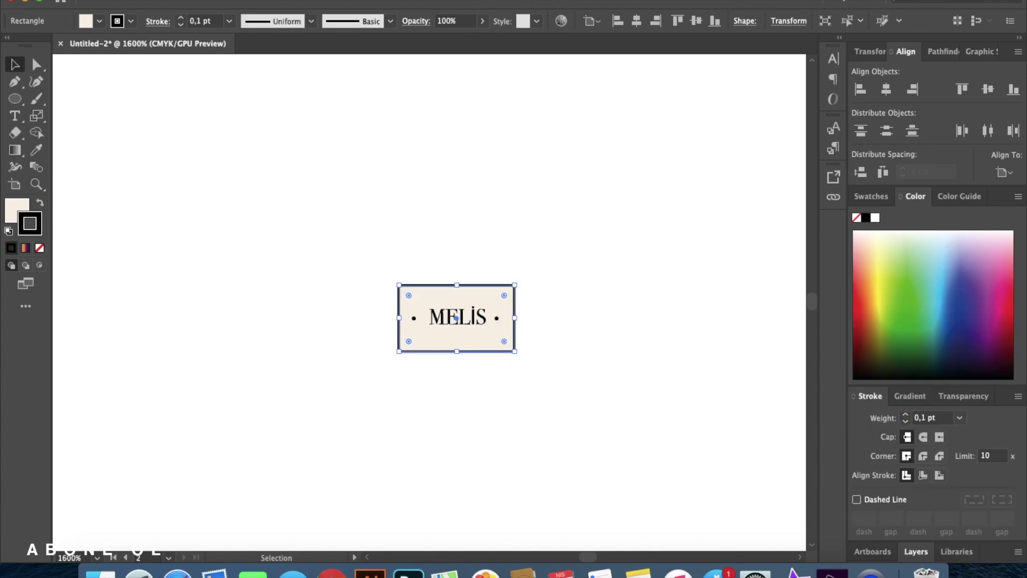
Set the label rectangle's outline weight to 0.01 pt
left_click(926, 417)
type("0")
key("Return")
left_click(617, 395)
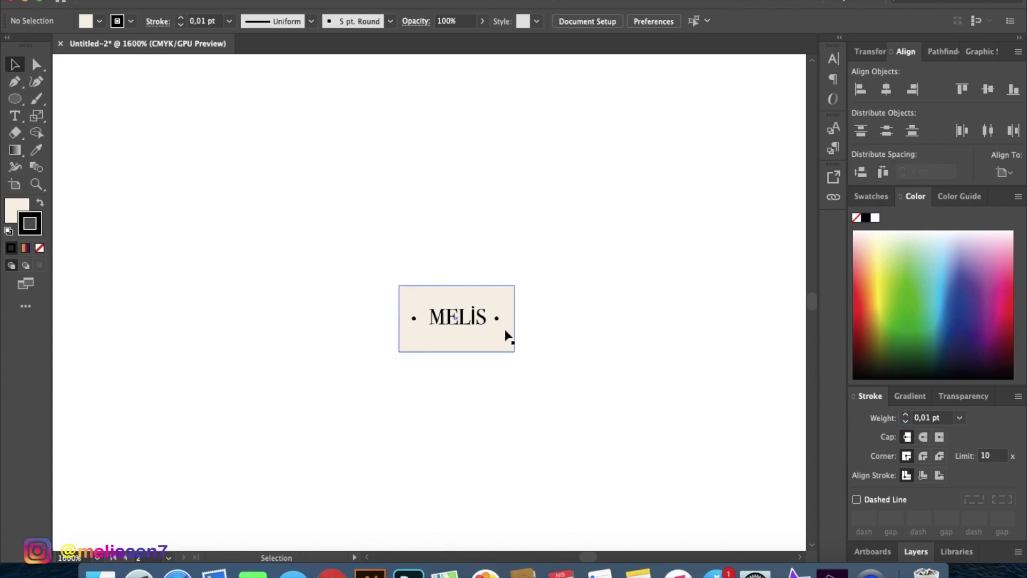
Set the label rectangle's outline weight to 0.05 pt
scroll(479, 325, "up", 3)
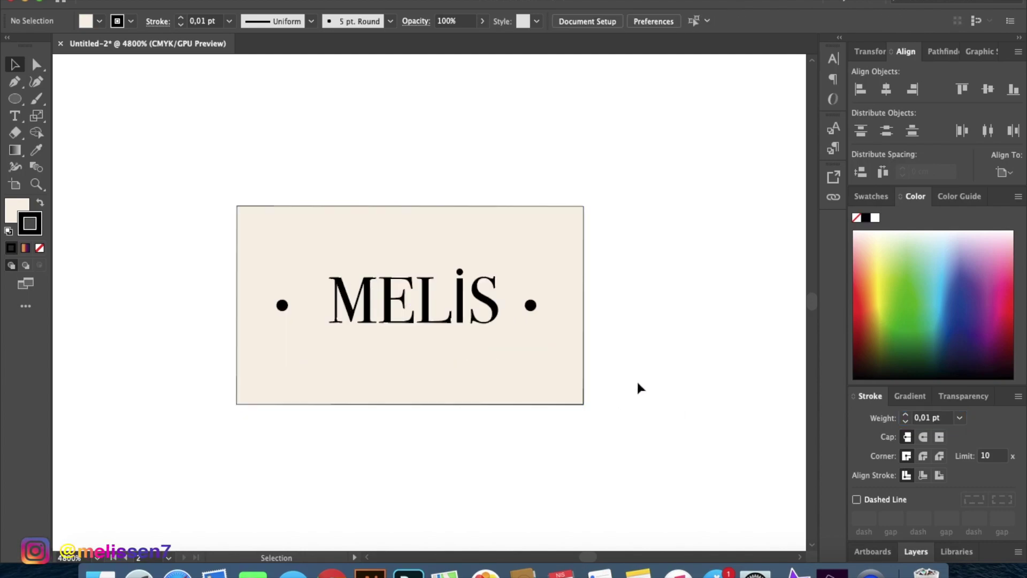
left_click(535, 369)
left_click(929, 417)
key("BackSpace")
type("5")
left_click(625, 369)
scroll(590, 289, "down", 1)
left_click(556, 342)
left_click(985, 396)
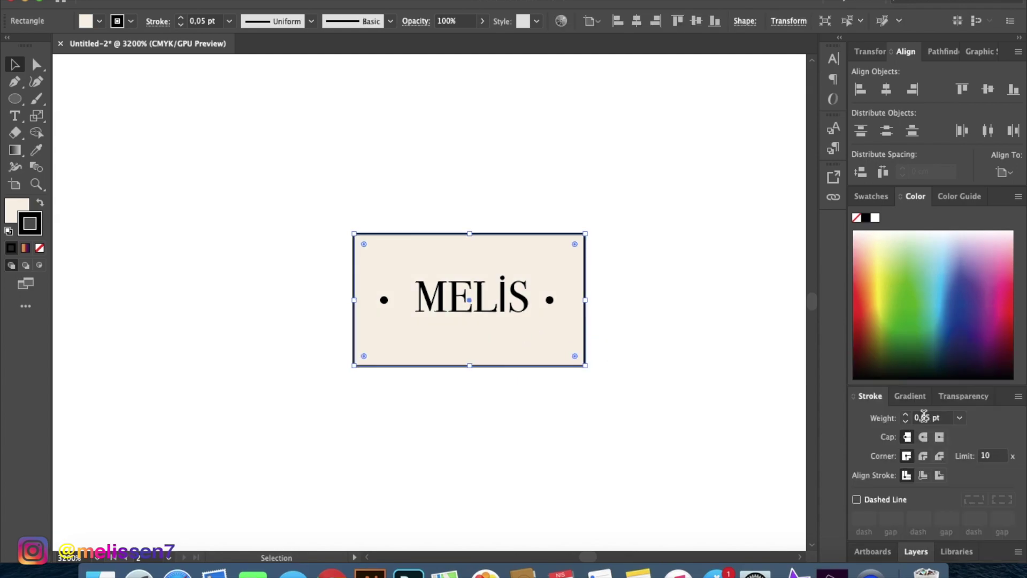
left_click(724, 401)
Group all the label's parts and place the group in the upper part of the romper's magenta neck opening
scroll(721, 395, "down", 6)
left_click_drag(721, 395, 392, 281)
left_click_drag(291, 192, 505, 329)
key("ctrl+g")
scroll(507, 326, "up", 5)
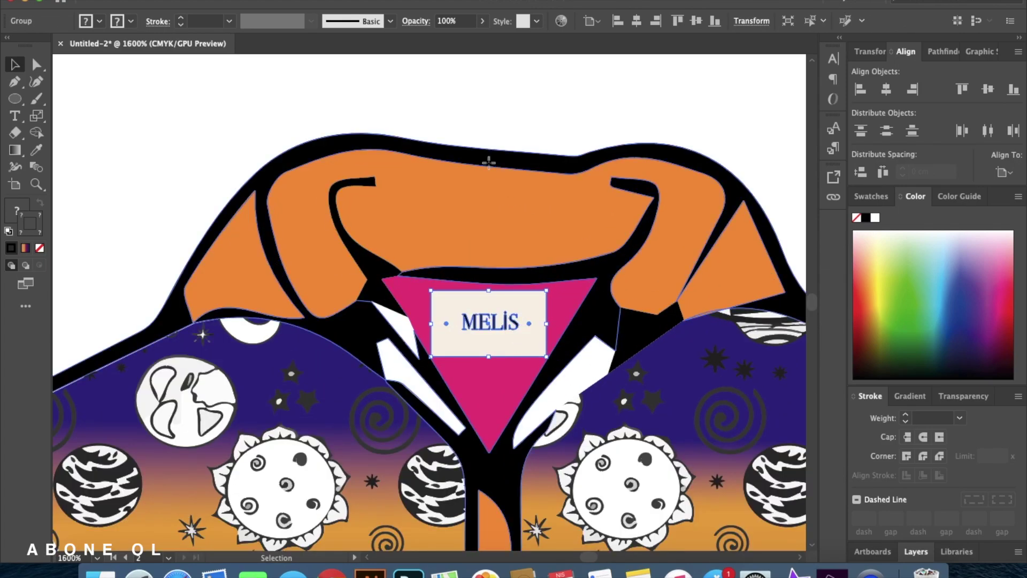
left_click(202, 178)
scroll(201, 178, "down", 4)
left_click_drag(462, 410, 617, 336)
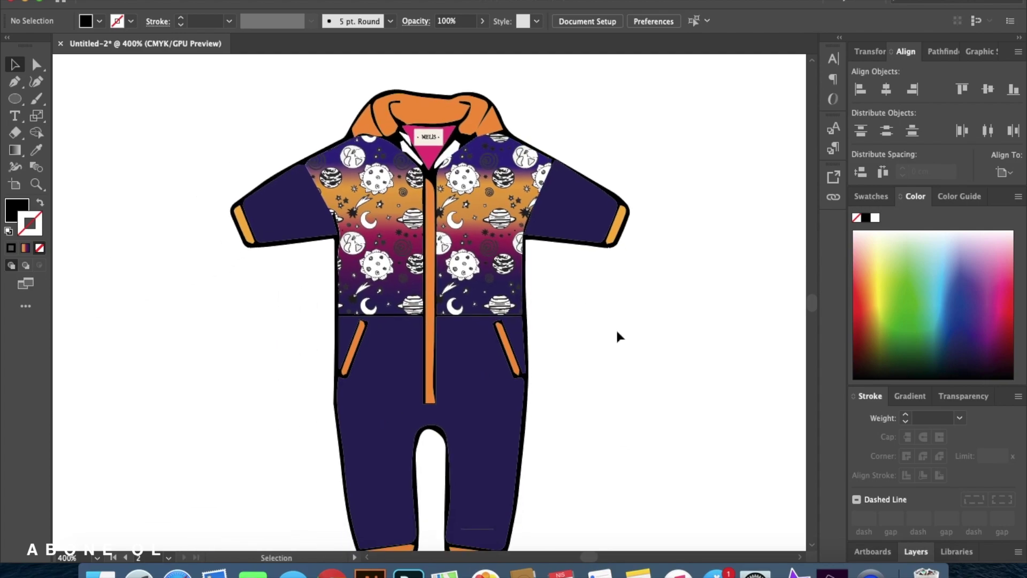
scroll(617, 336, "down", 1)
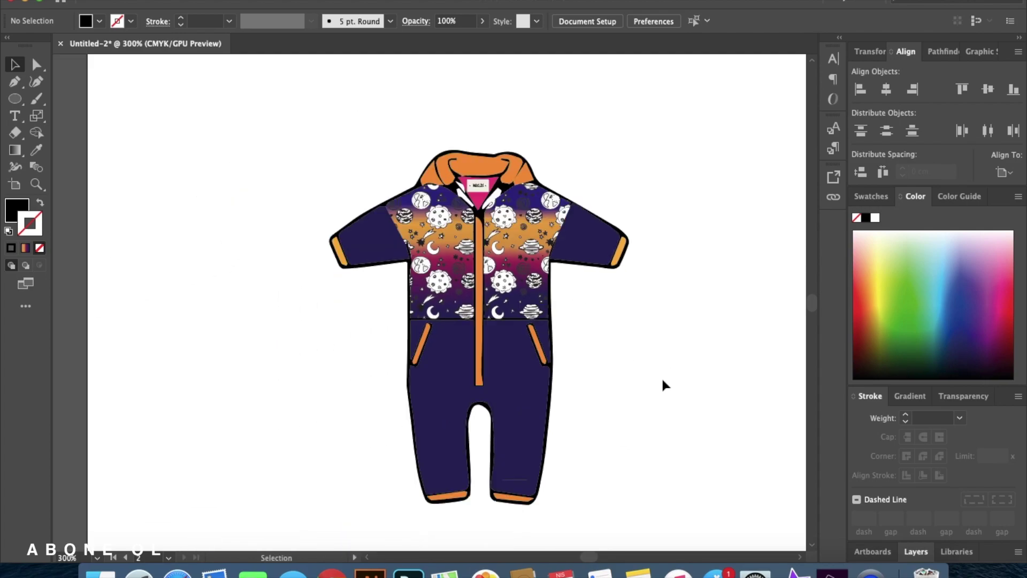